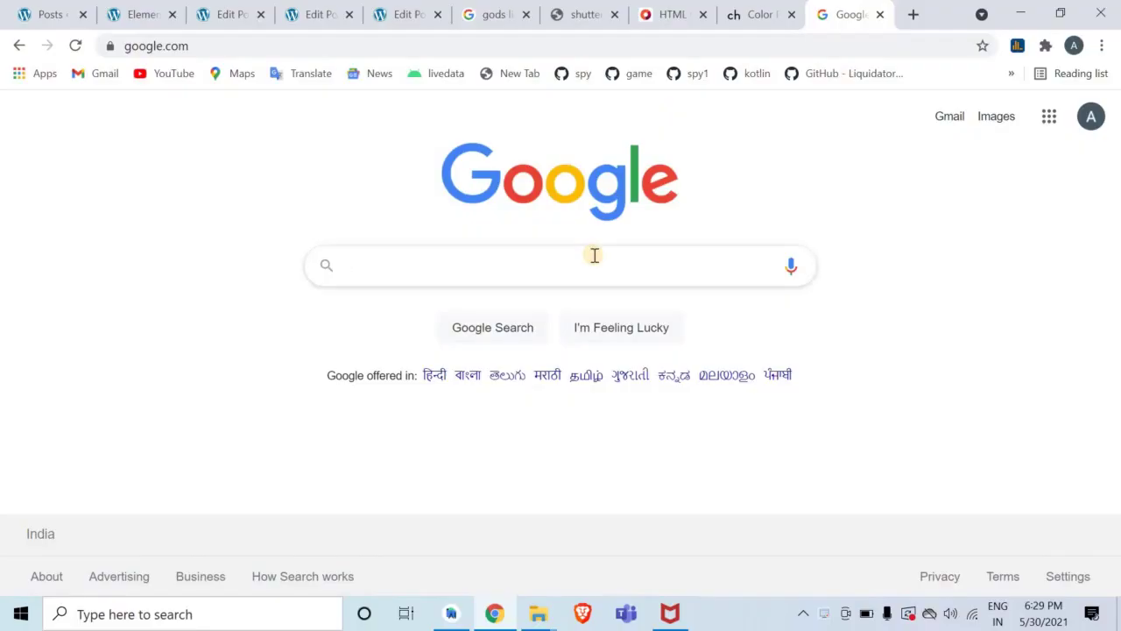
# Search Google for 'play console' and go to Google Play Console's All apps page
pyautogui.write('play console')
pyautogui.press('Return')
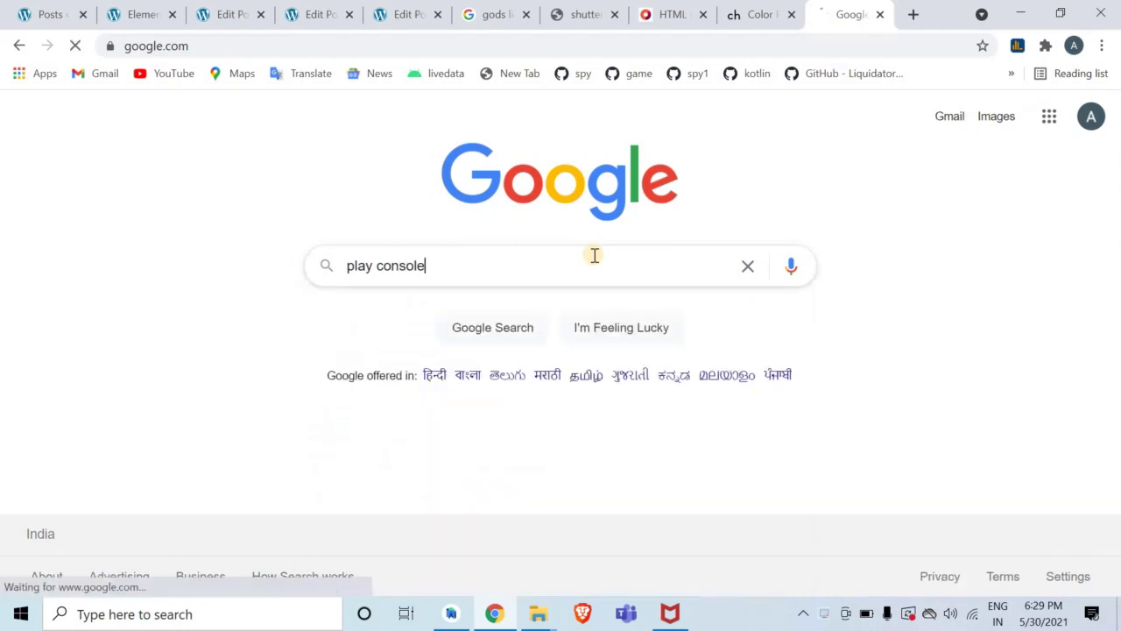
pyautogui.click(302, 277)
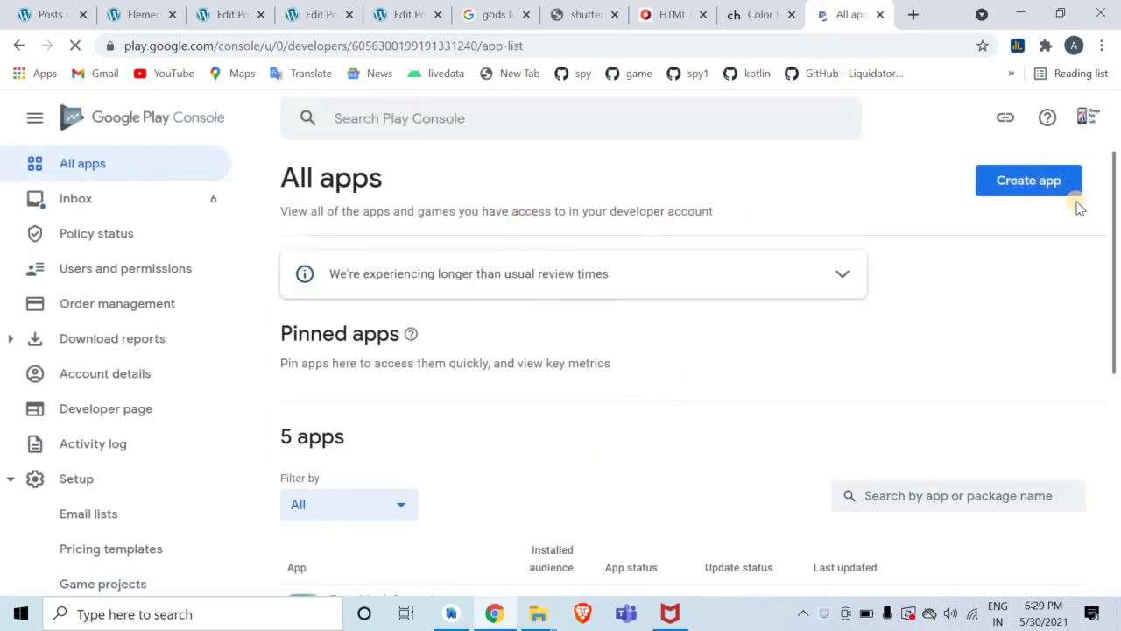
# Start a new app and name it 'Holy Prayer | English Prayers'
pyautogui.click(1034, 172)
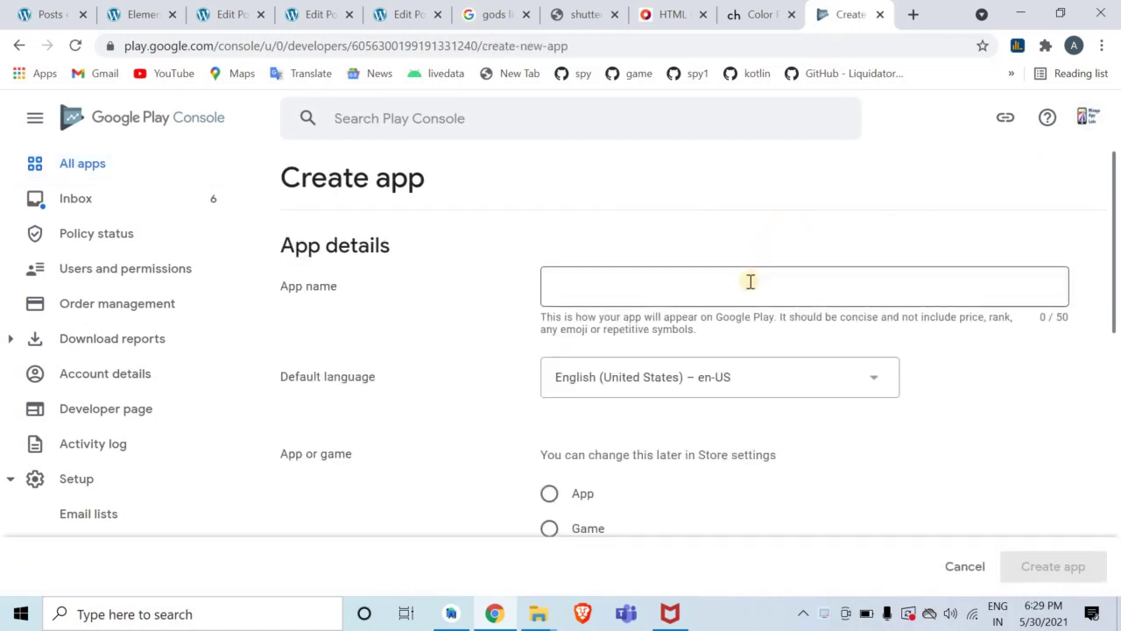
pyautogui.click(749, 283)
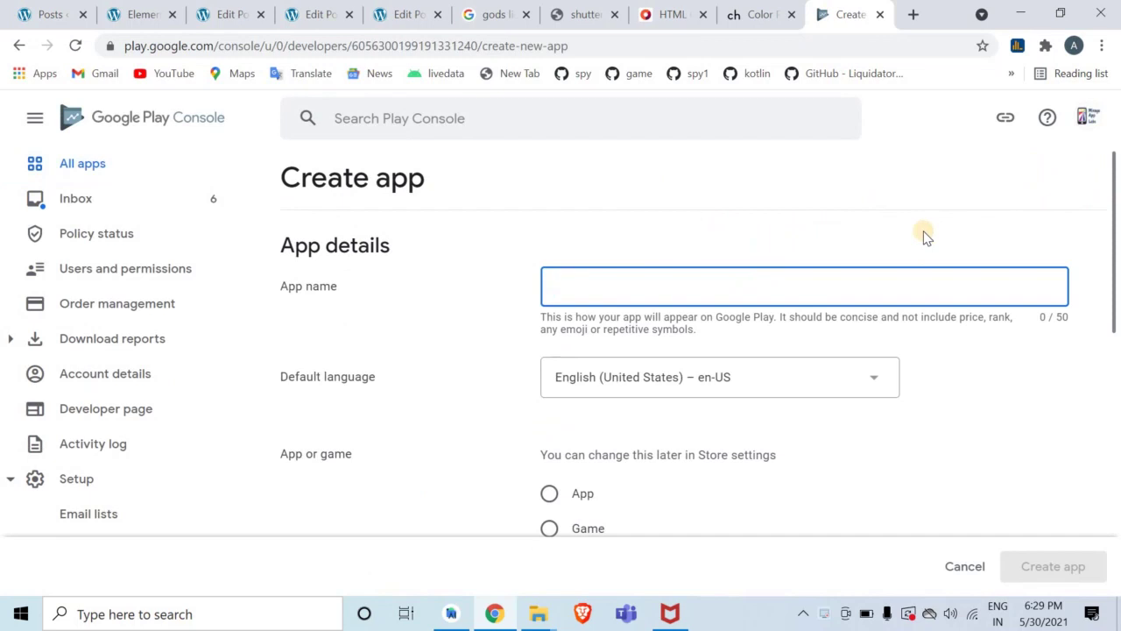
pyautogui.write('Holy Pr')
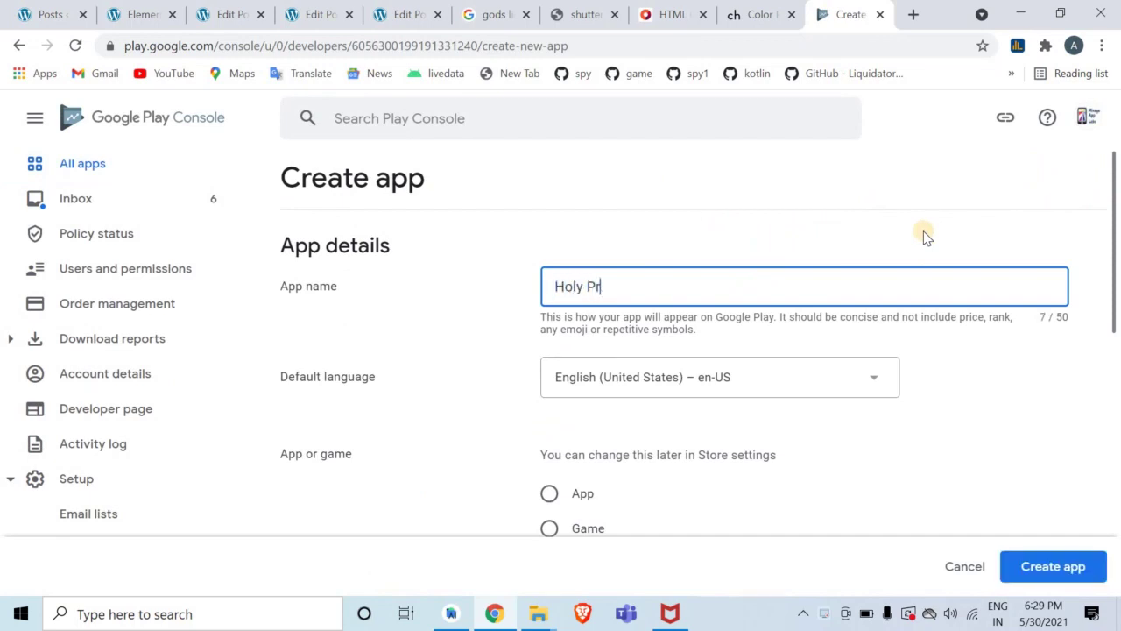
pyautogui.write('ayer')
pyautogui.write('s')
pyautogui.write(' | English')
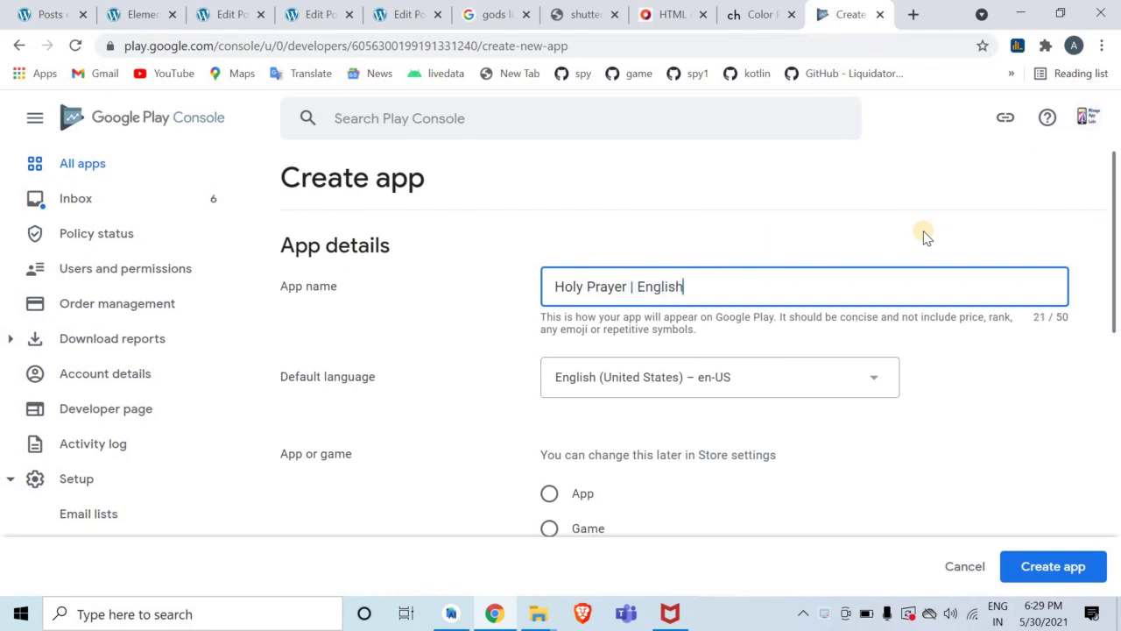
pyautogui.write(' Prayer')
pyautogui.moveTo(1117, 224); pyautogui.dragTo(1118, 234)
pyautogui.write('s')
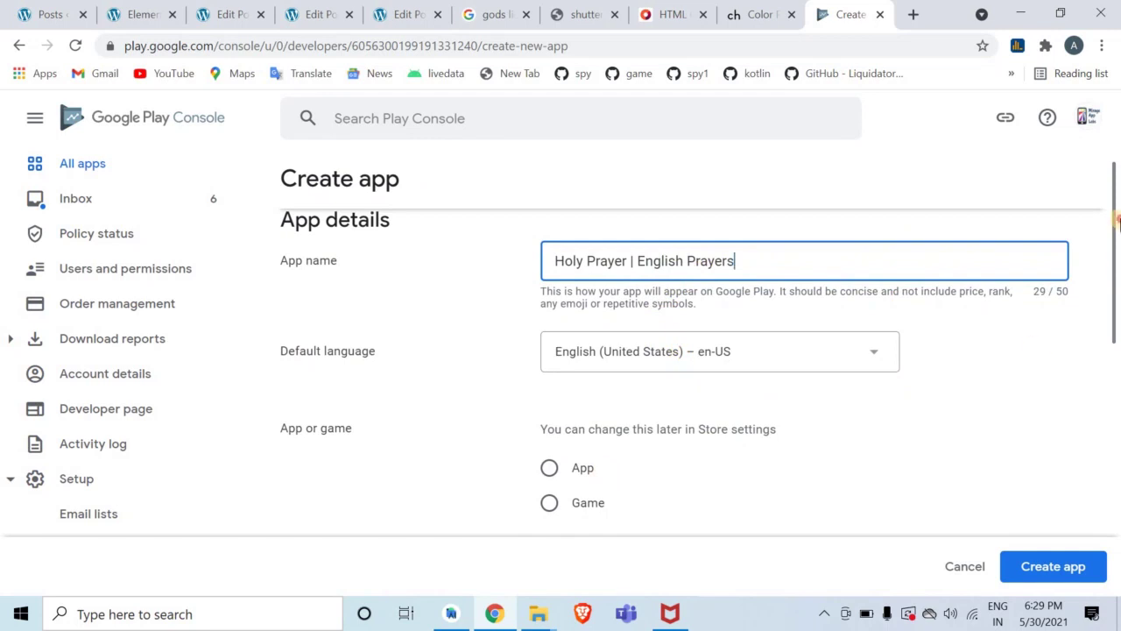
pyautogui.moveTo(1117, 223); pyautogui.dragTo(1117, 264)
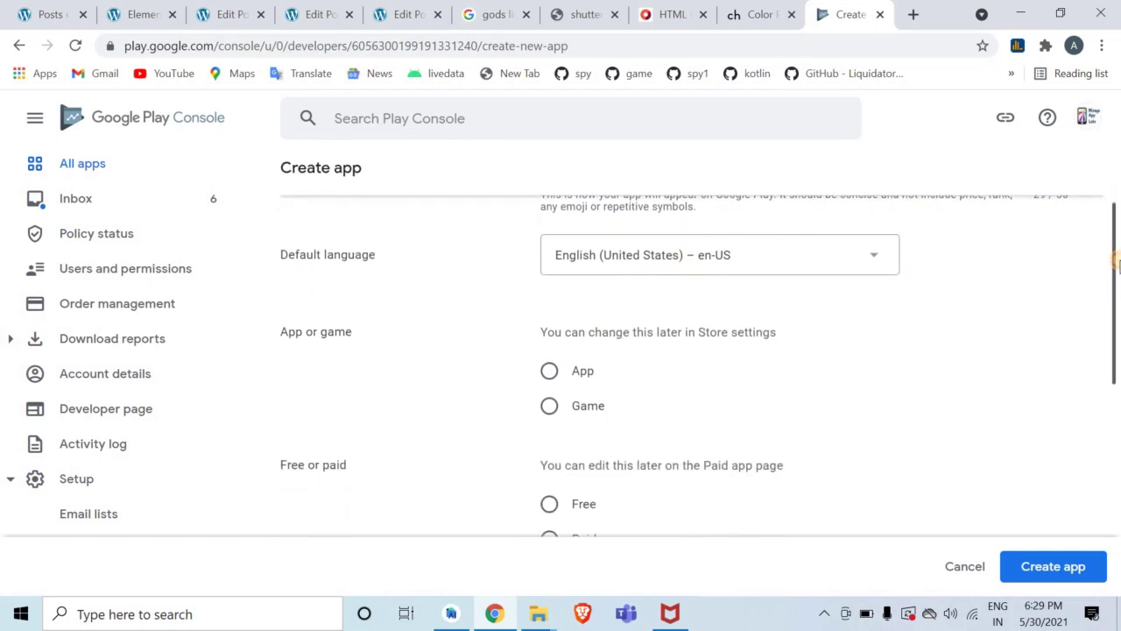
# Keep English (United States), make it a free app, accept both declarations and create it
pyautogui.click(684, 252)
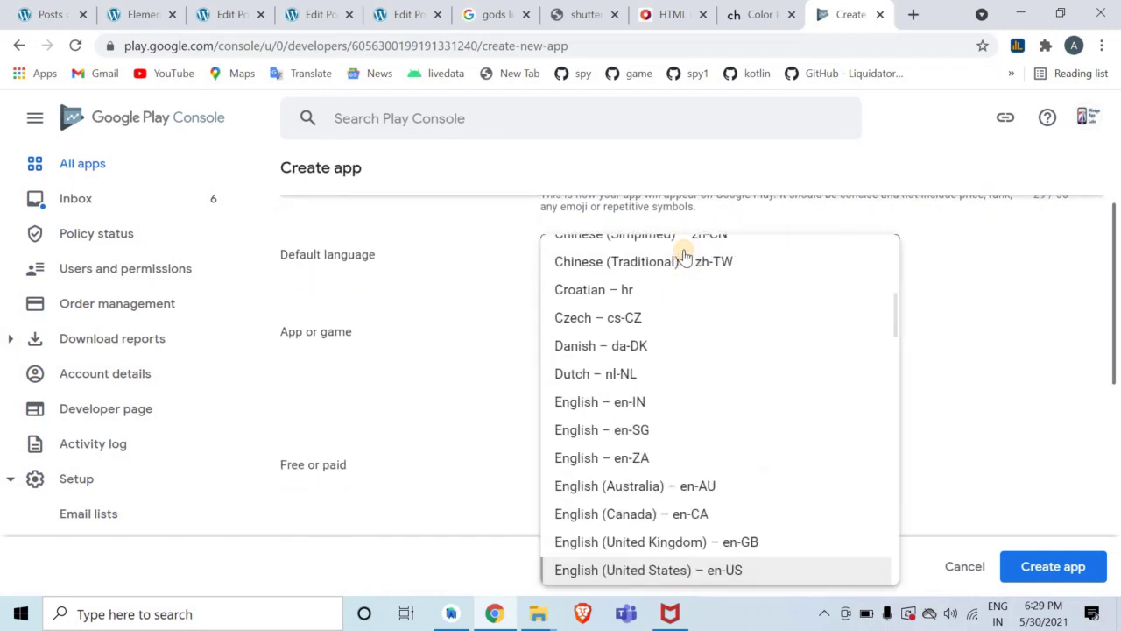
pyautogui.click(953, 277)
pyautogui.click(548, 371)
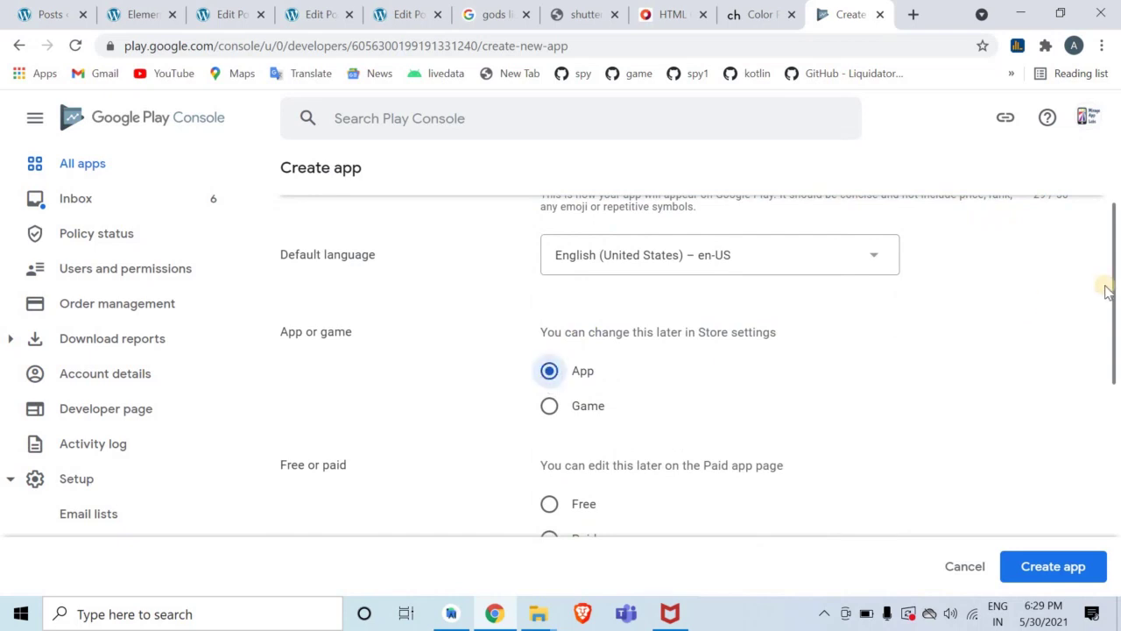
pyautogui.scroll(-2, 1106, 292)
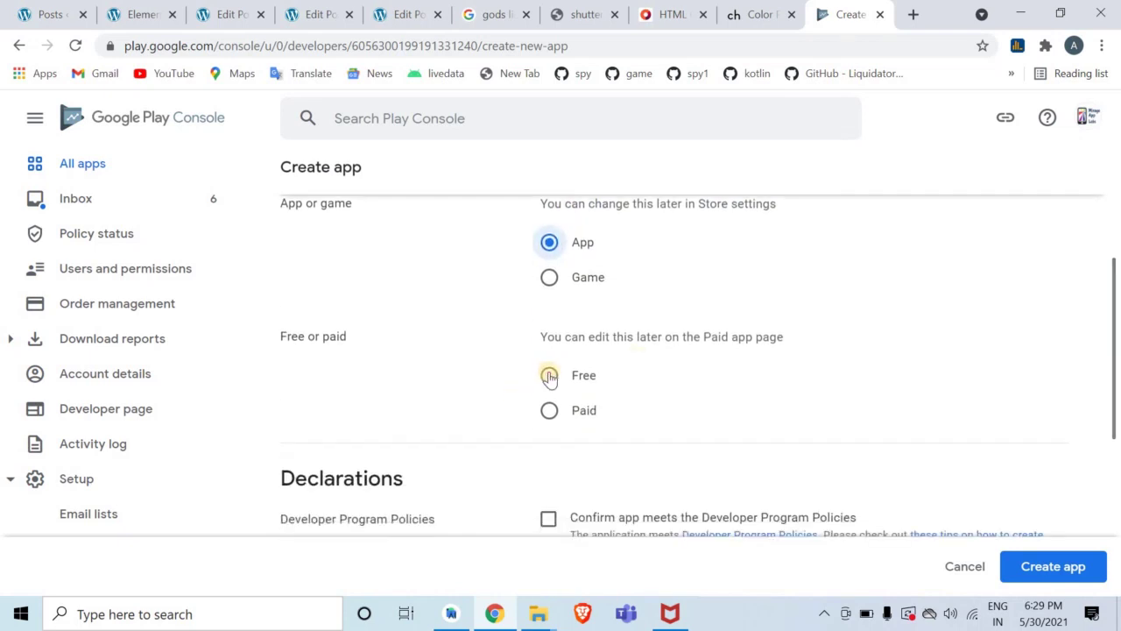
pyautogui.click(549, 375)
pyautogui.scroll(-1, 1118, 384)
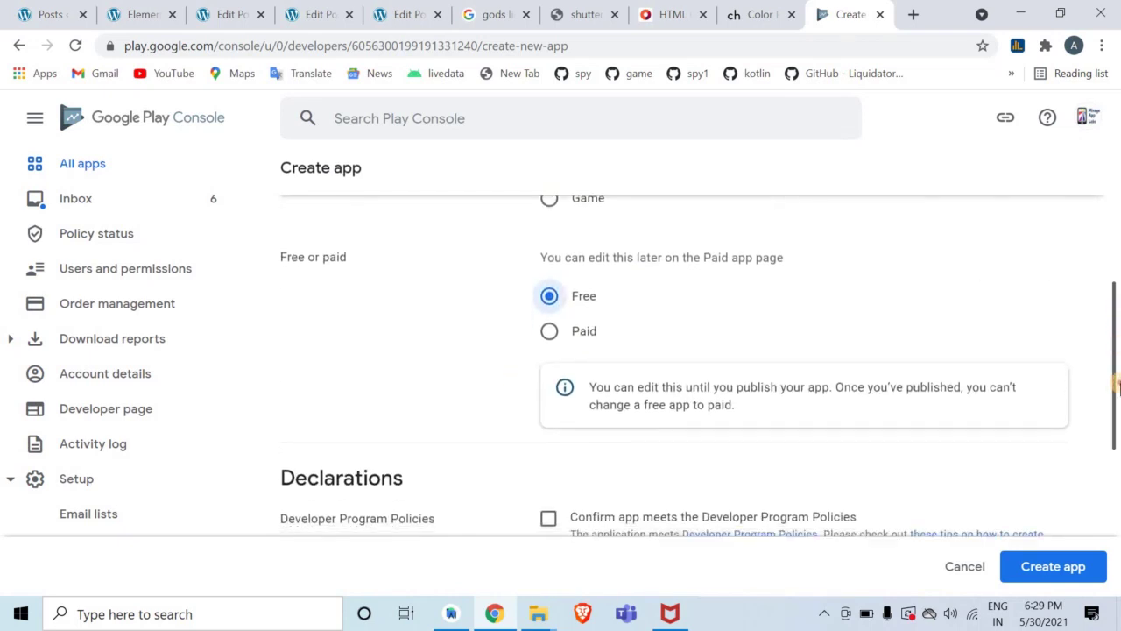
pyautogui.scroll(-2, 1118, 384)
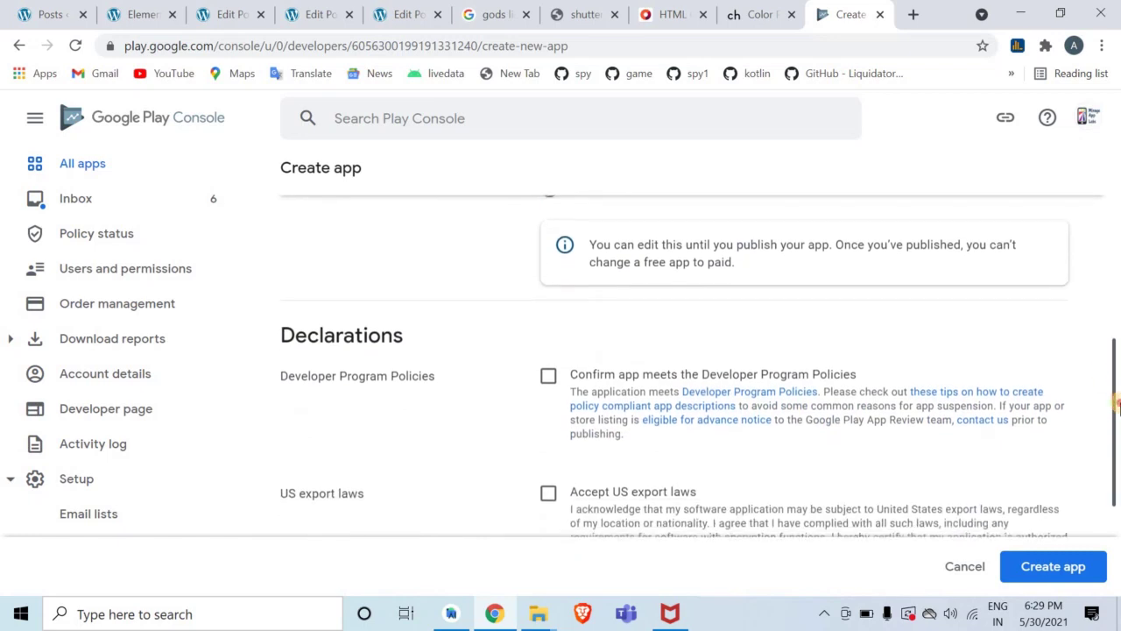
pyautogui.click(546, 374)
pyautogui.click(548, 492)
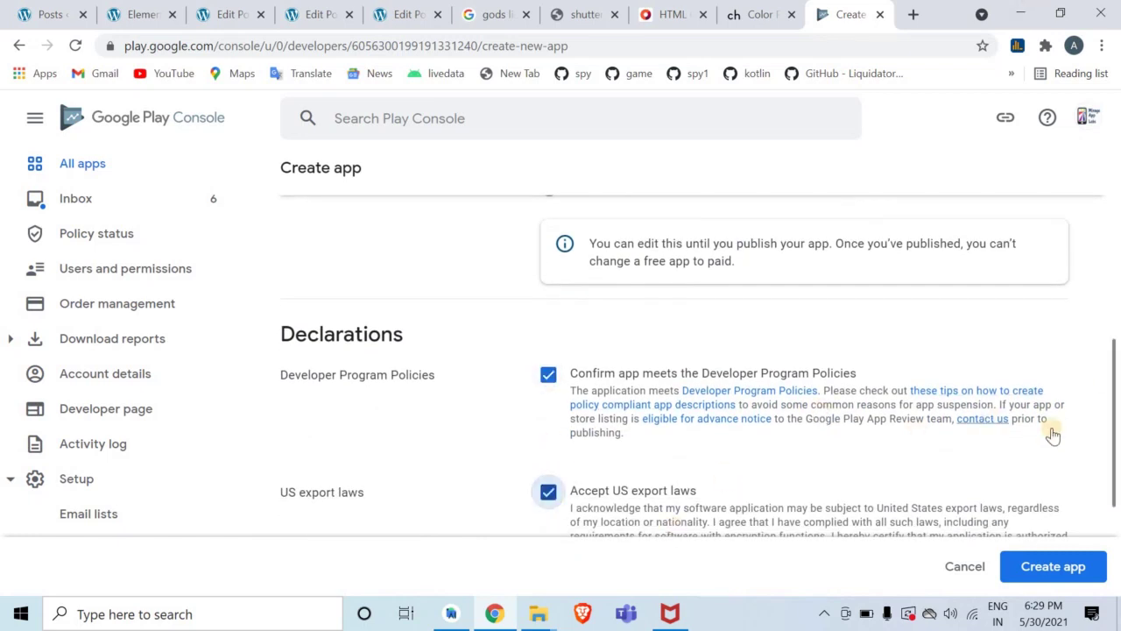
pyautogui.scroll(-2, 1112, 438)
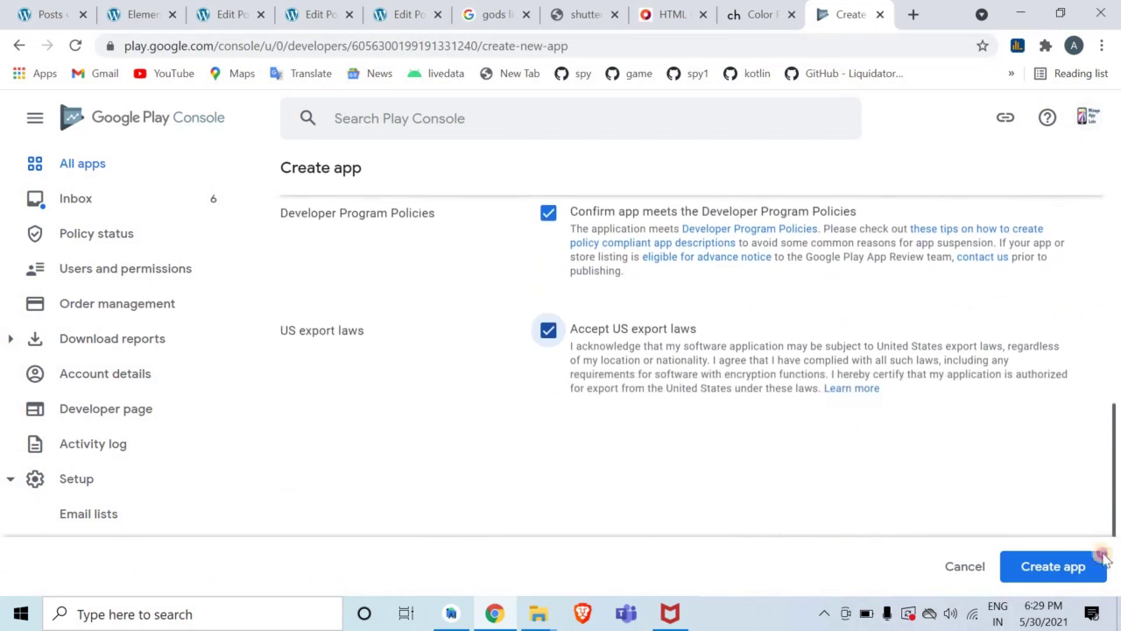
pyautogui.click(1050, 567)
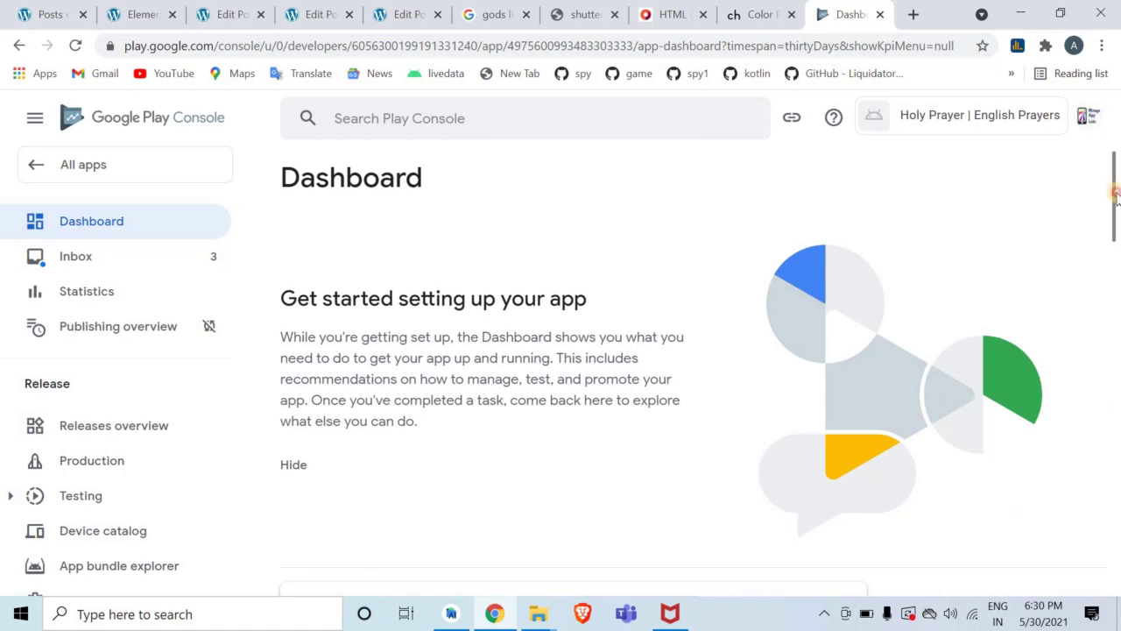
# Scroll the new app's Dashboard and sidebar down to Store presence
pyautogui.moveTo(1116, 195); pyautogui.dragTo(1118, 127)
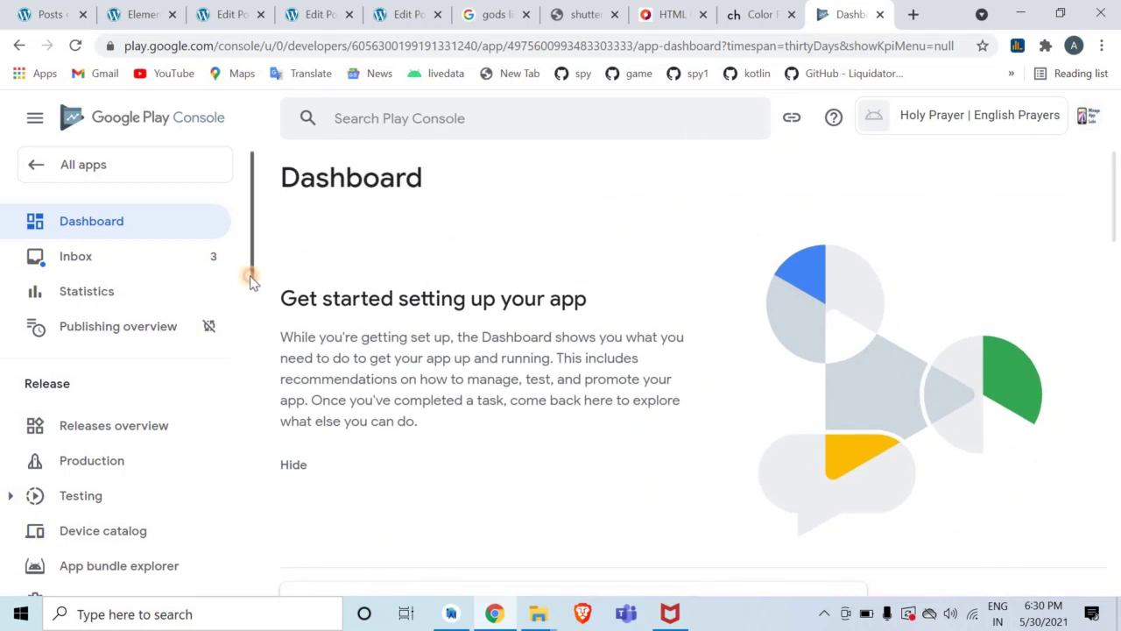
pyautogui.moveTo(250, 281); pyautogui.dragTo(229, 395)
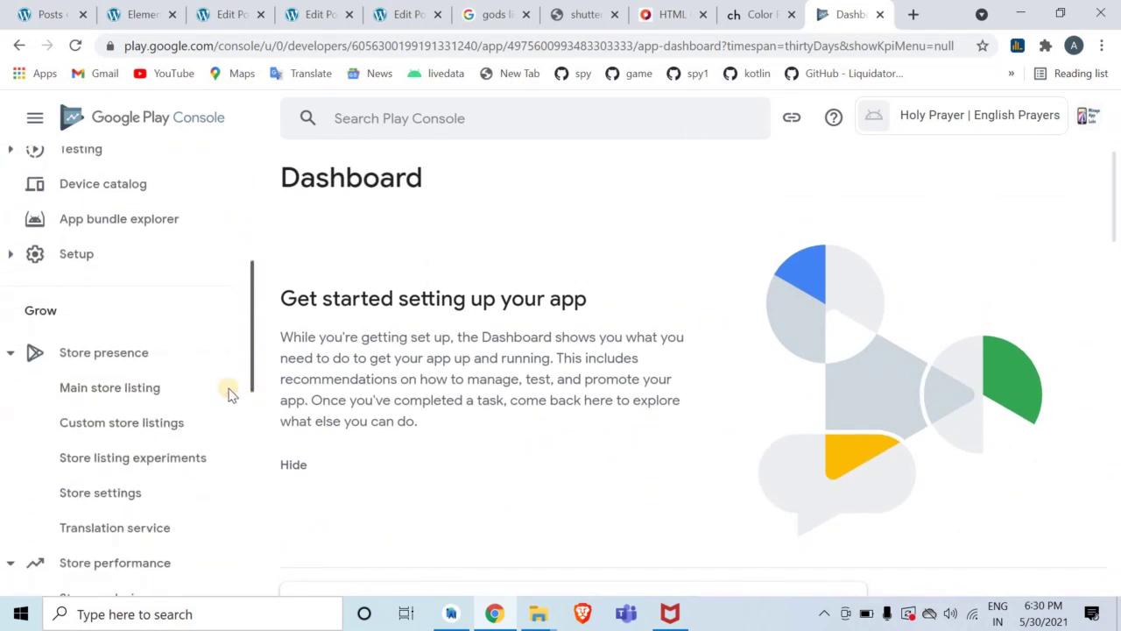
# In Main store listing, enter the short description 'Holy Prayers | English Prayers App'
pyautogui.click(163, 396)
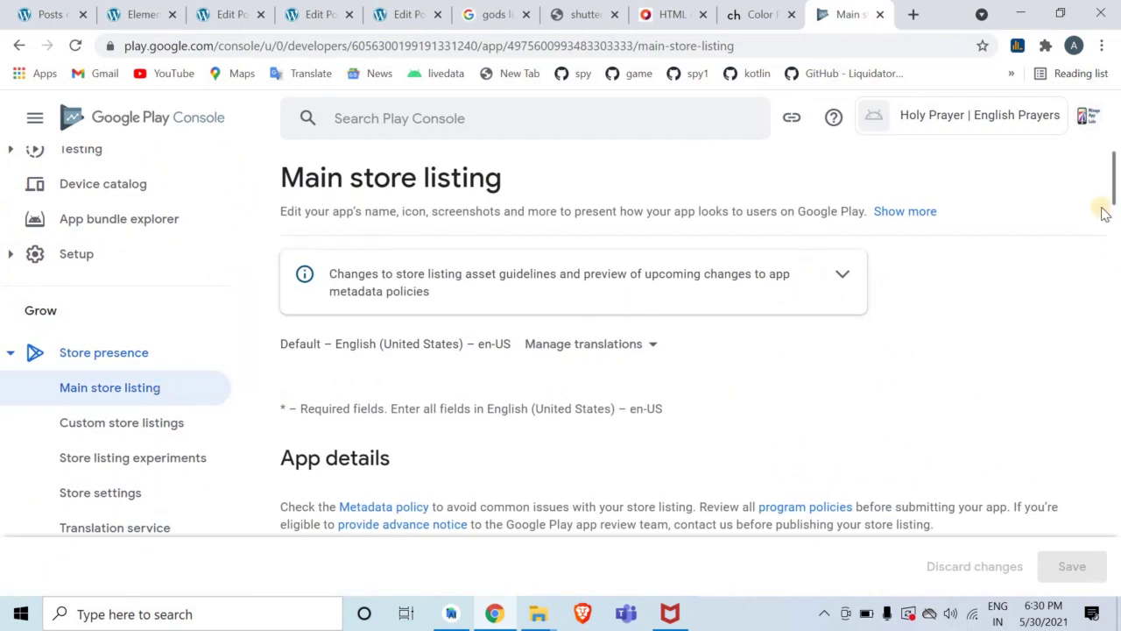
pyautogui.moveTo(1112, 204); pyautogui.dragTo(1114, 244)
pyautogui.click(904, 315)
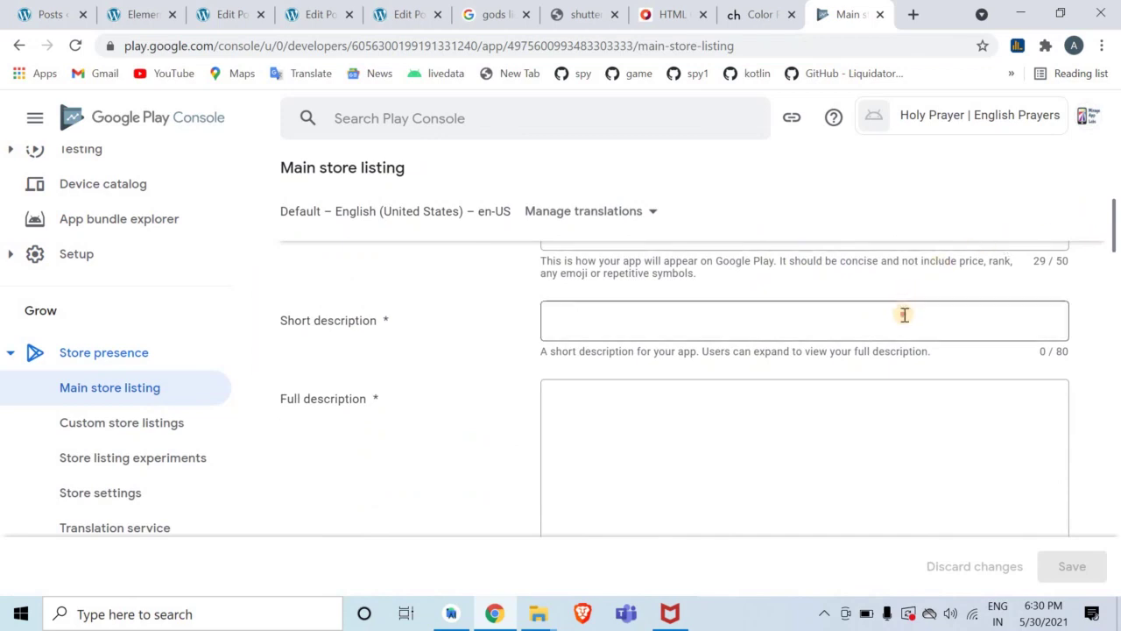
pyautogui.write('Holy')
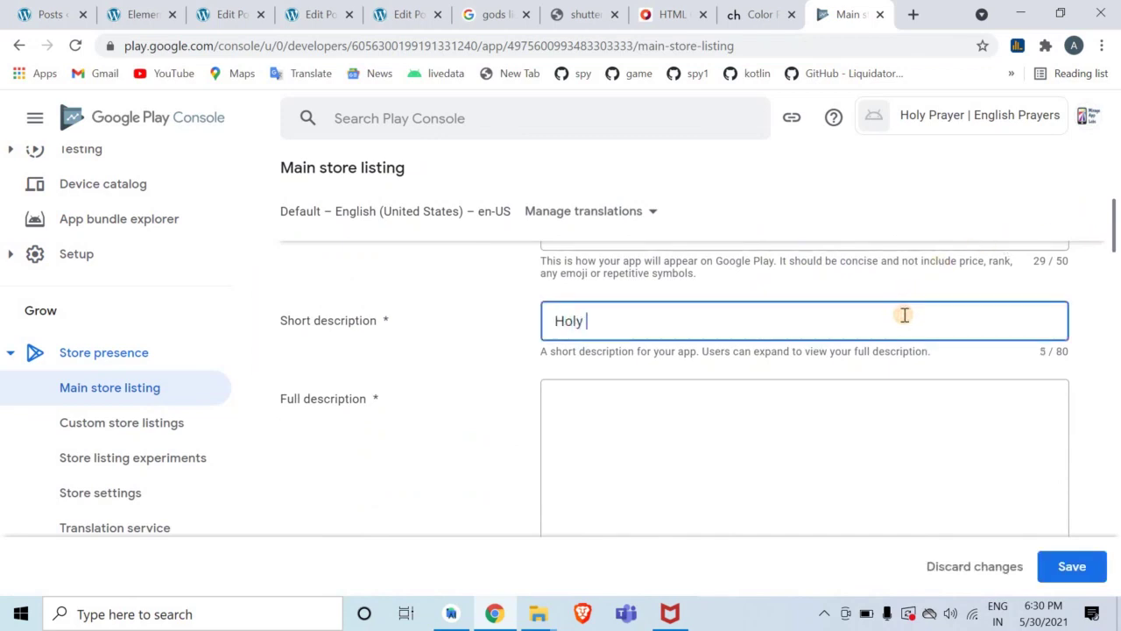
pyautogui.write(' Prayers | En')
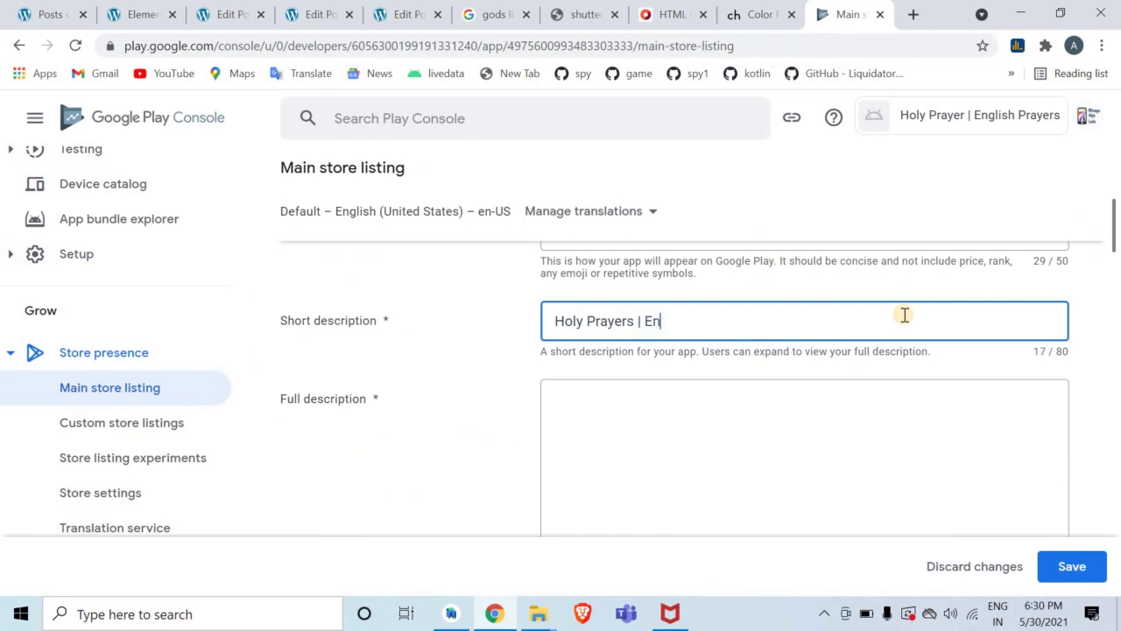
pyautogui.write('glish Prayers App')
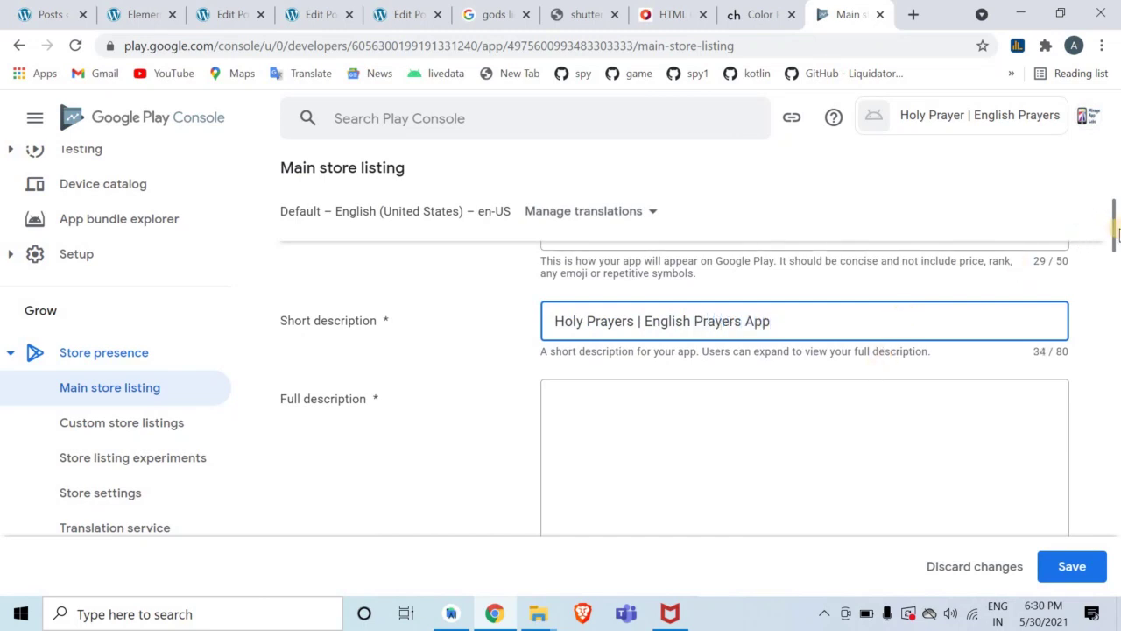
pyautogui.scroll(-1, 1117, 237)
# Enter the full description 'This app is created to make English Prayers available to you offline.'
pyautogui.click(934, 358)
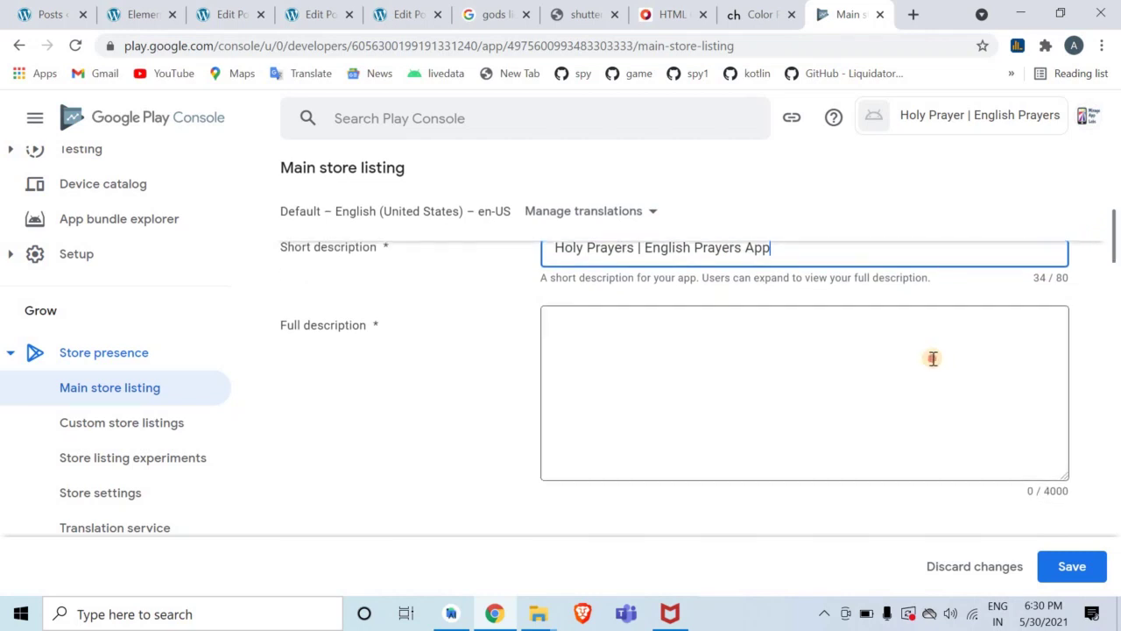
pyautogui.write('This app is')
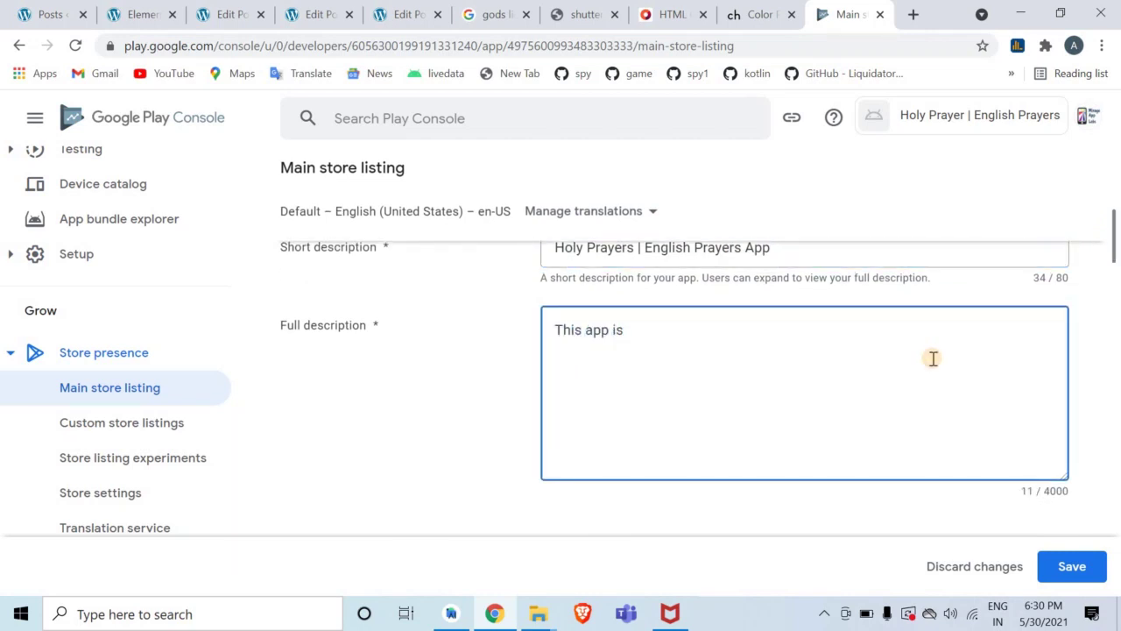
pyautogui.write(' create')
pyautogui.write('d for')
pyautogui.write('to')
pyautogui.write(' mak')
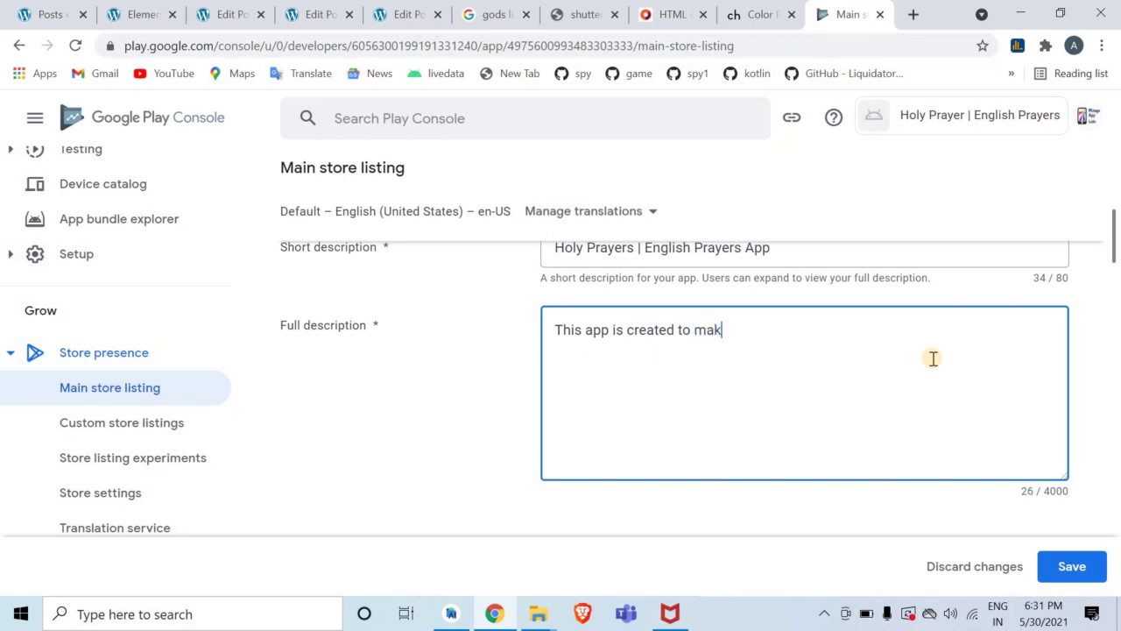
pyautogui.write('e English Prayers available')
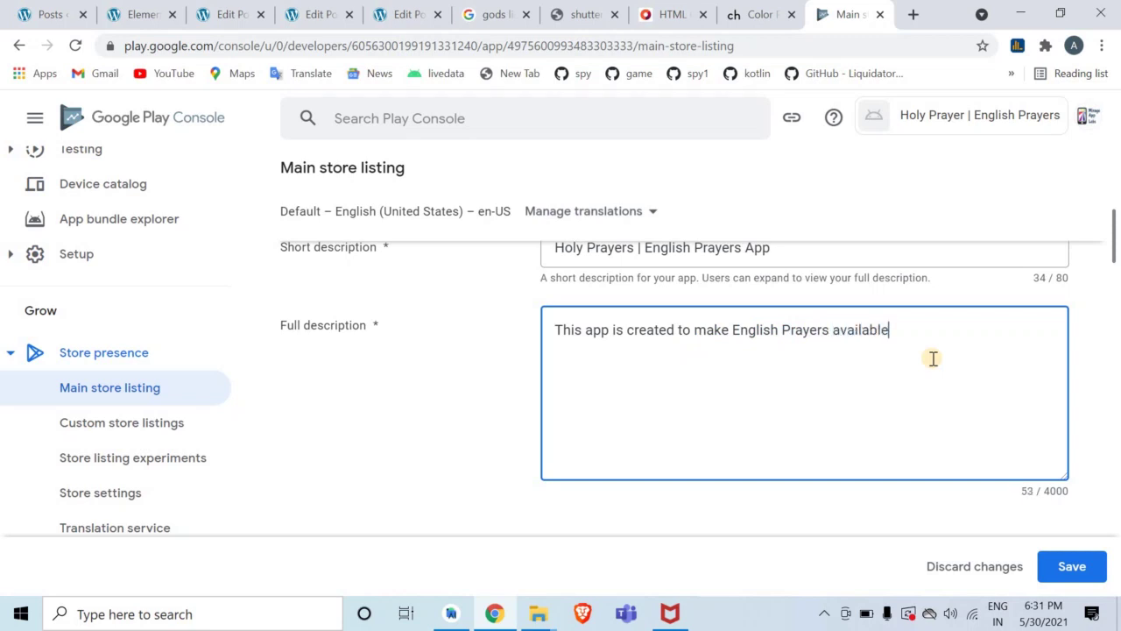
pyautogui.write('to you offline.')
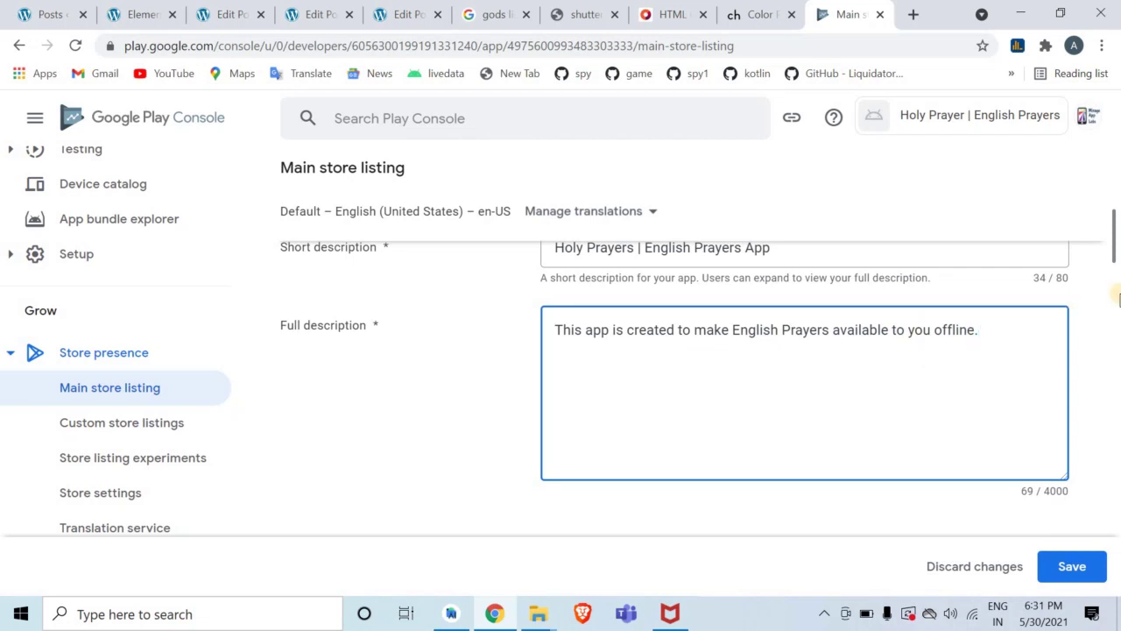
pyautogui.moveTo(1114, 254); pyautogui.dragTo(1112, 296)
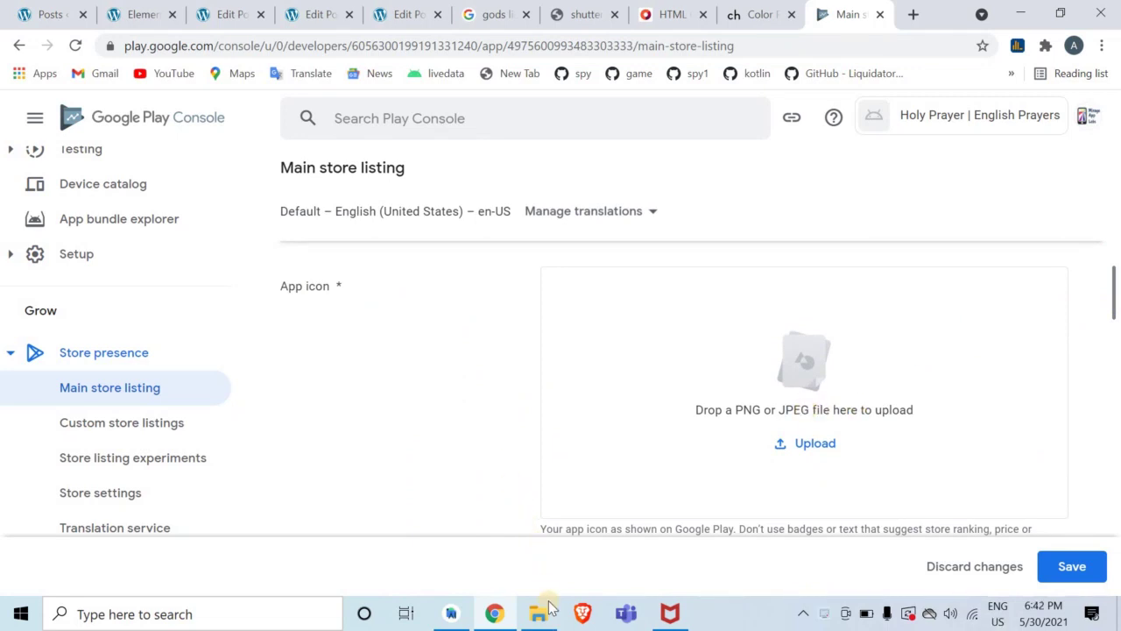
# Upload ic_launcher-playstore.png from File Explorer as the app icon
pyautogui.click(539, 613)
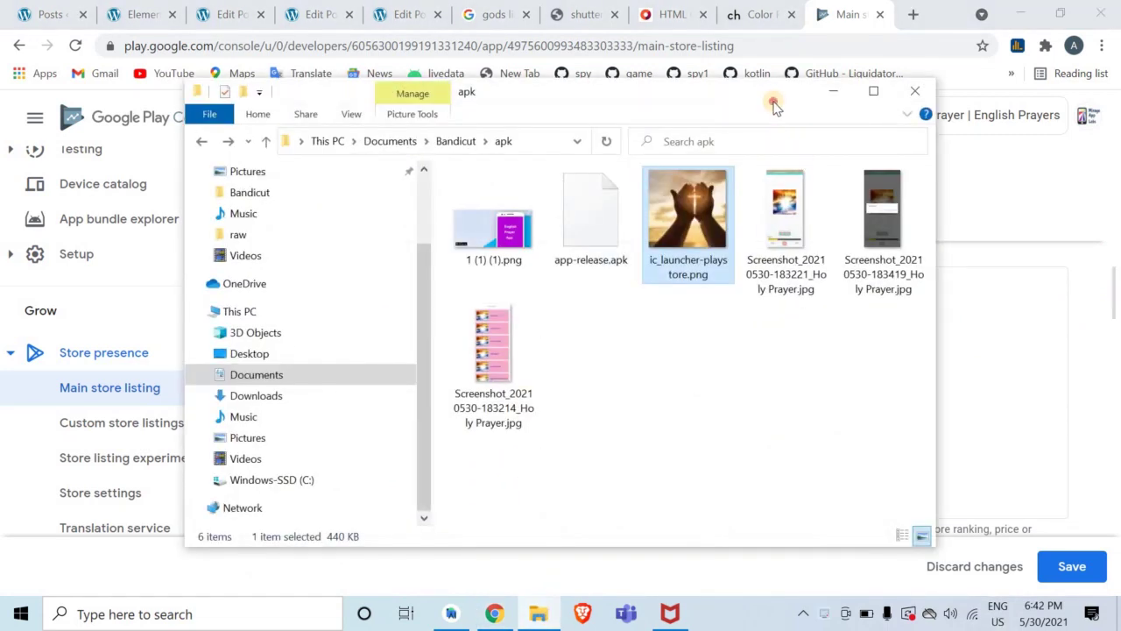
pyautogui.moveTo(777, 103); pyautogui.dragTo(429, 103)
pyautogui.moveTo(358, 250); pyautogui.dragTo(827, 399)
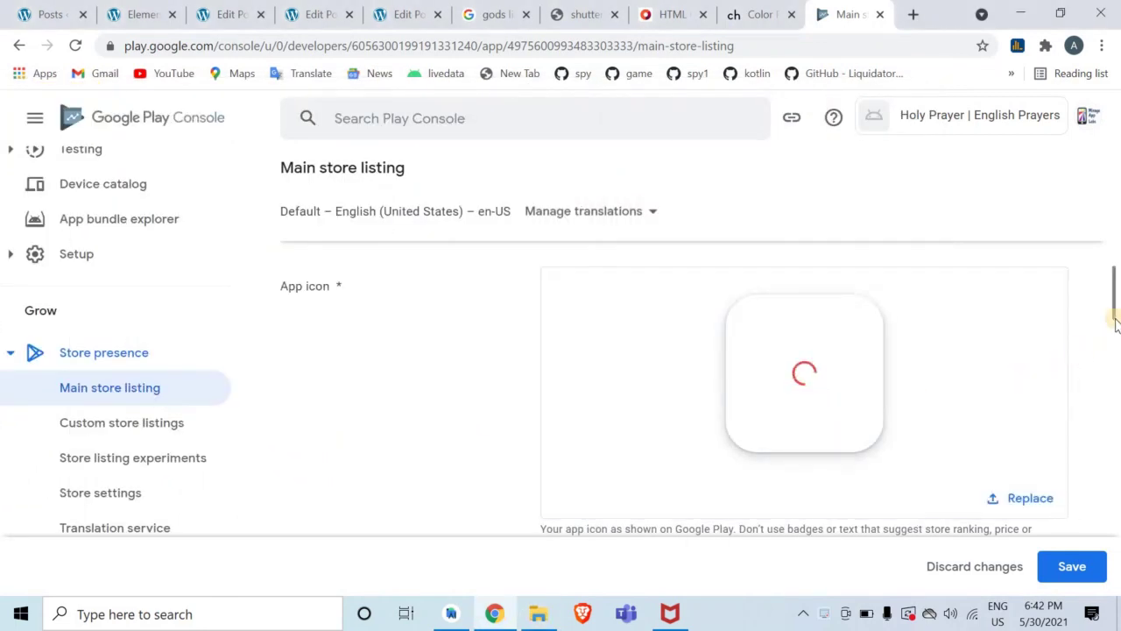
pyautogui.moveTo(1113, 307); pyautogui.dragTo(1115, 373)
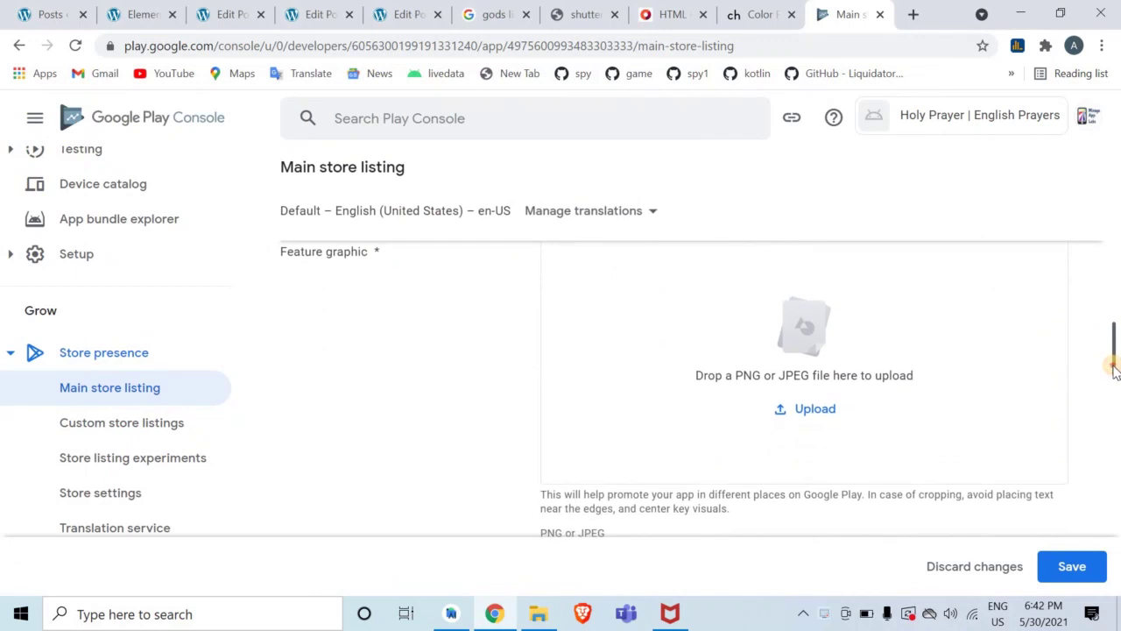
# Upload 1 (1) (1).png as the feature graphic
pyautogui.click(544, 618)
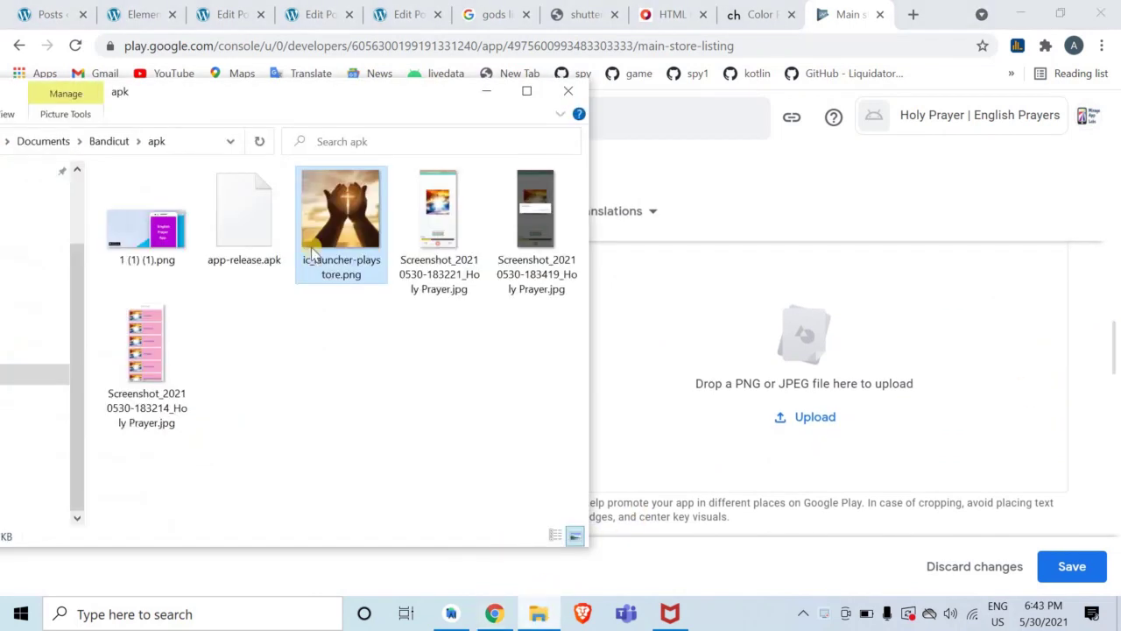
pyautogui.moveTo(157, 239); pyautogui.dragTo(802, 391)
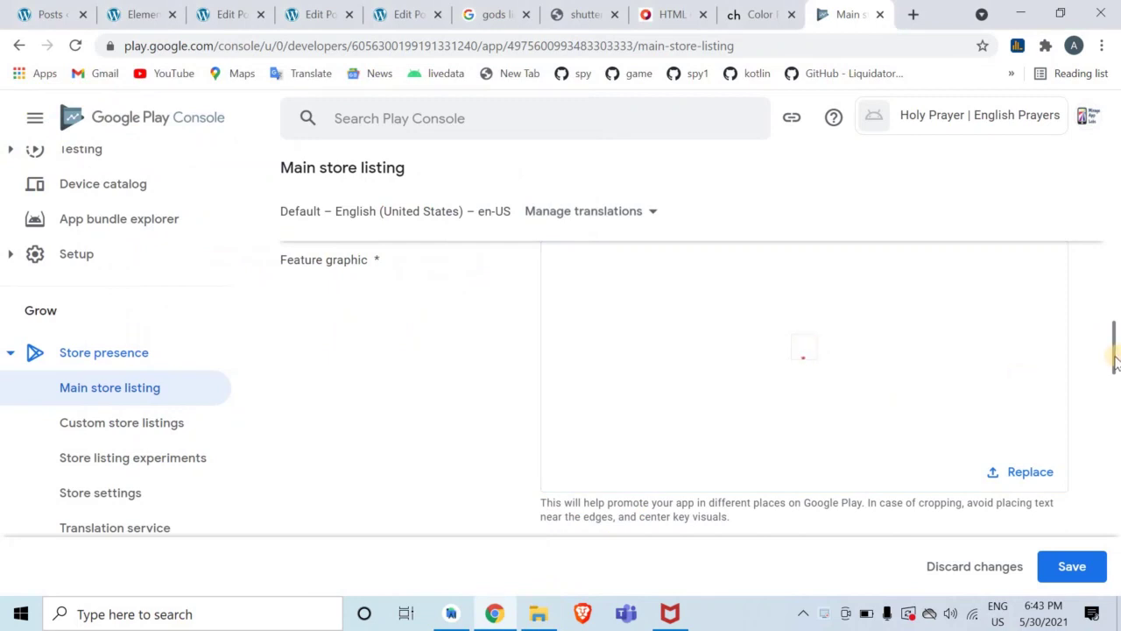
pyautogui.moveTo(1118, 357); pyautogui.dragTo(1118, 428)
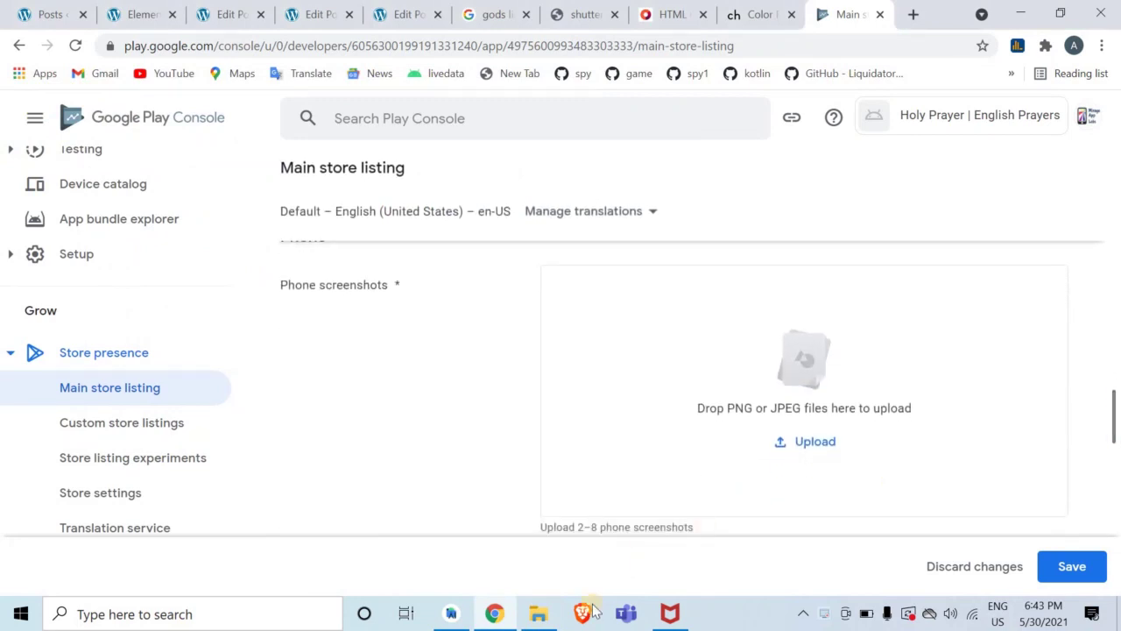
# Upload the three Screenshot files from Explorer as phone screenshots
pyautogui.click(537, 613)
pyautogui.click(434, 280)
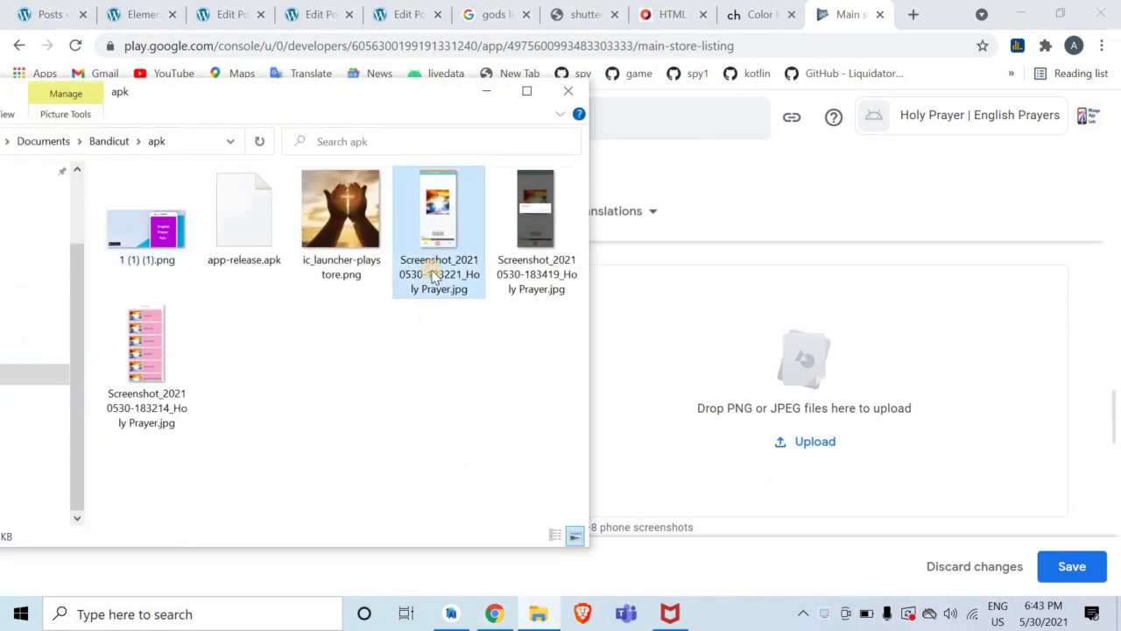
pyautogui.hotkey('shift', 'Right')
pyautogui.hotkey('shift', 'Down')
pyautogui.moveTo(419, 277); pyautogui.dragTo(725, 446)
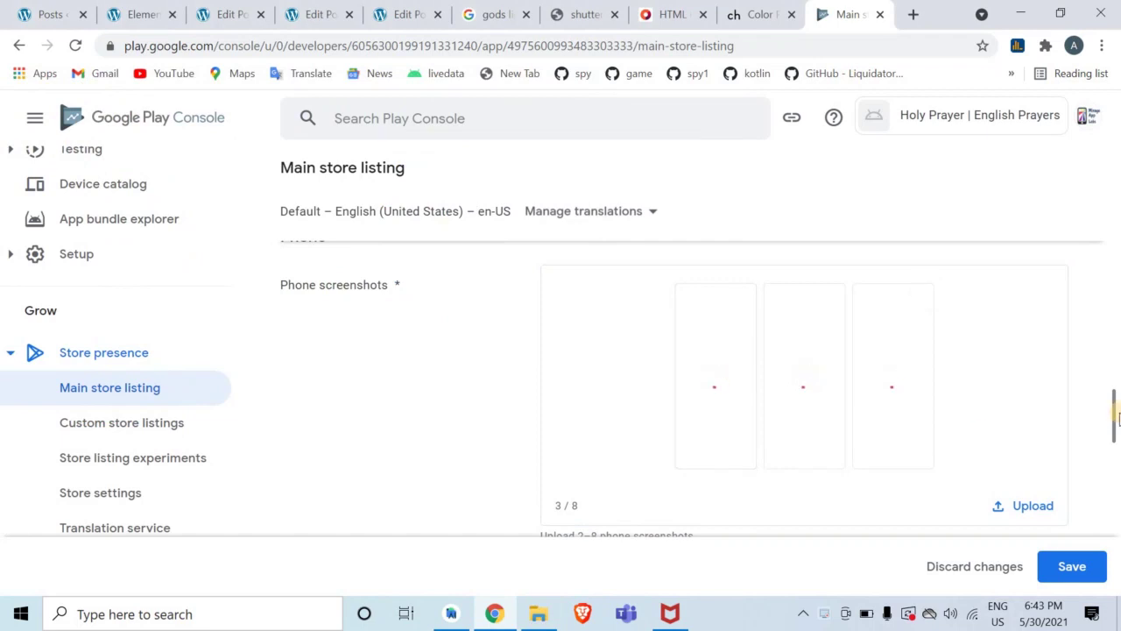
pyautogui.moveTo(1116, 422); pyautogui.dragTo(1115, 374)
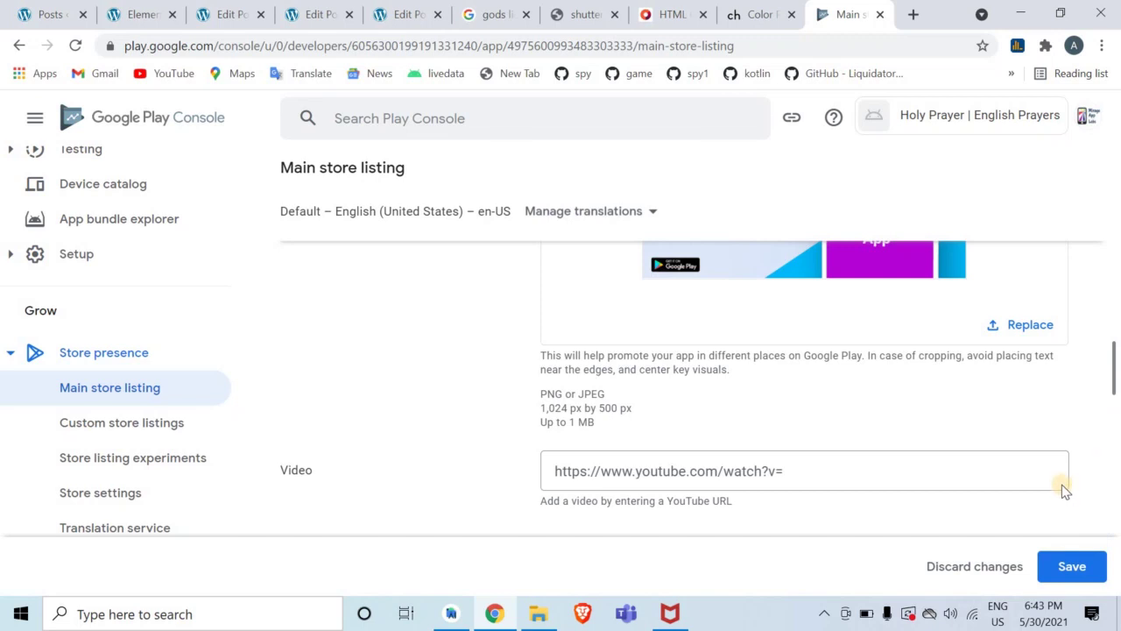
# Move the pink prayer list screenshot to first place and save the store listing
pyautogui.moveTo(1114, 367); pyautogui.dragTo(1117, 412)
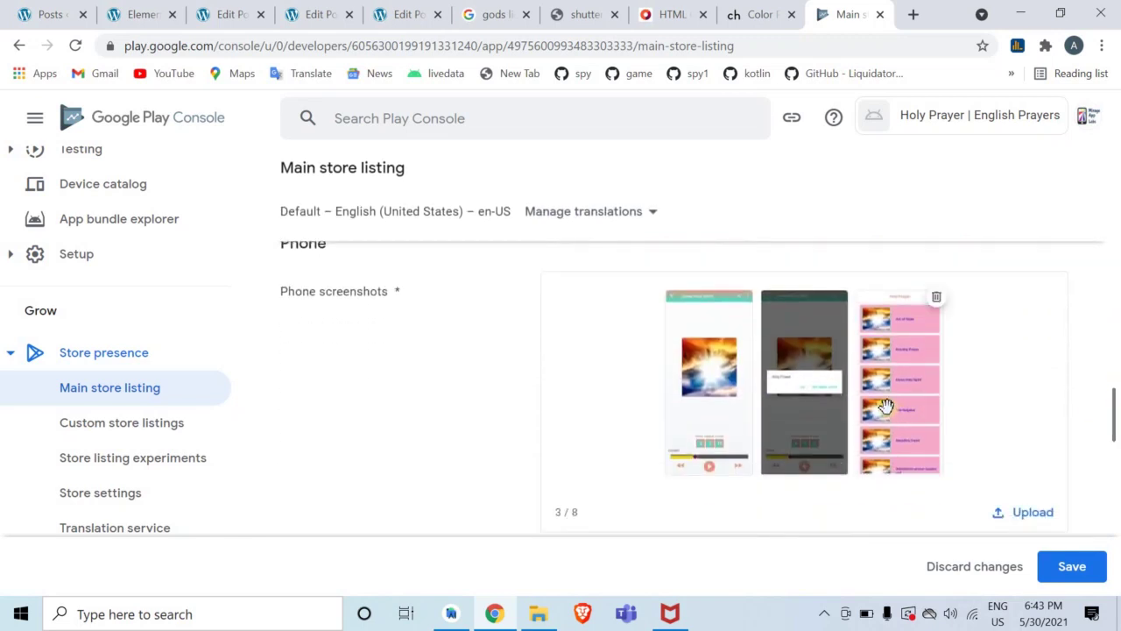
pyautogui.moveTo(758, 413); pyautogui.dragTo(684, 398)
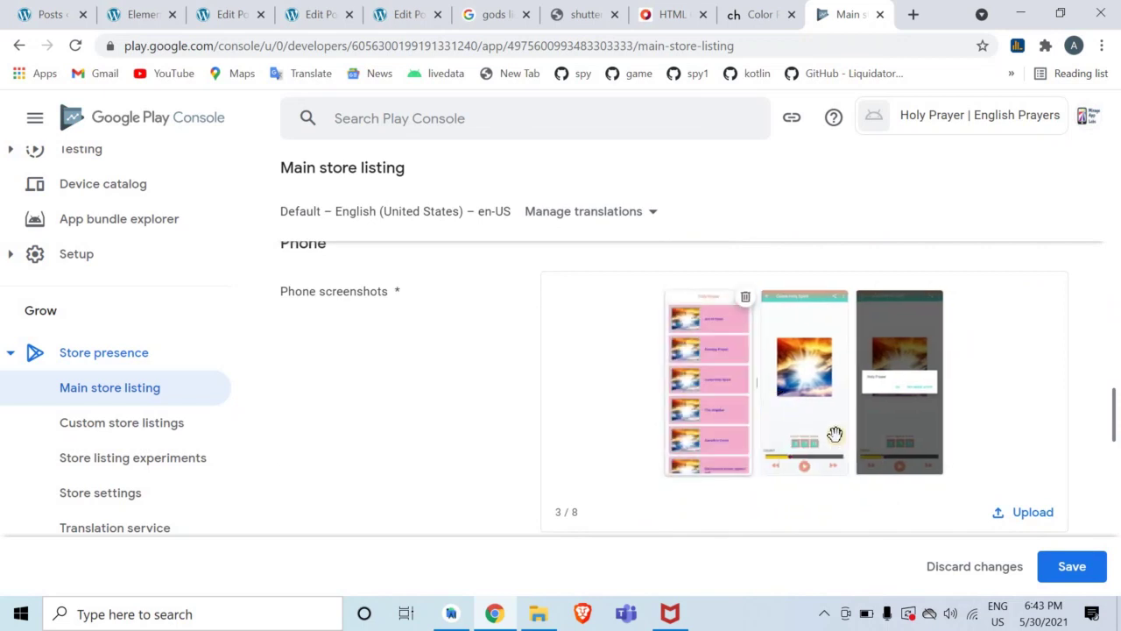
pyautogui.click(1047, 569)
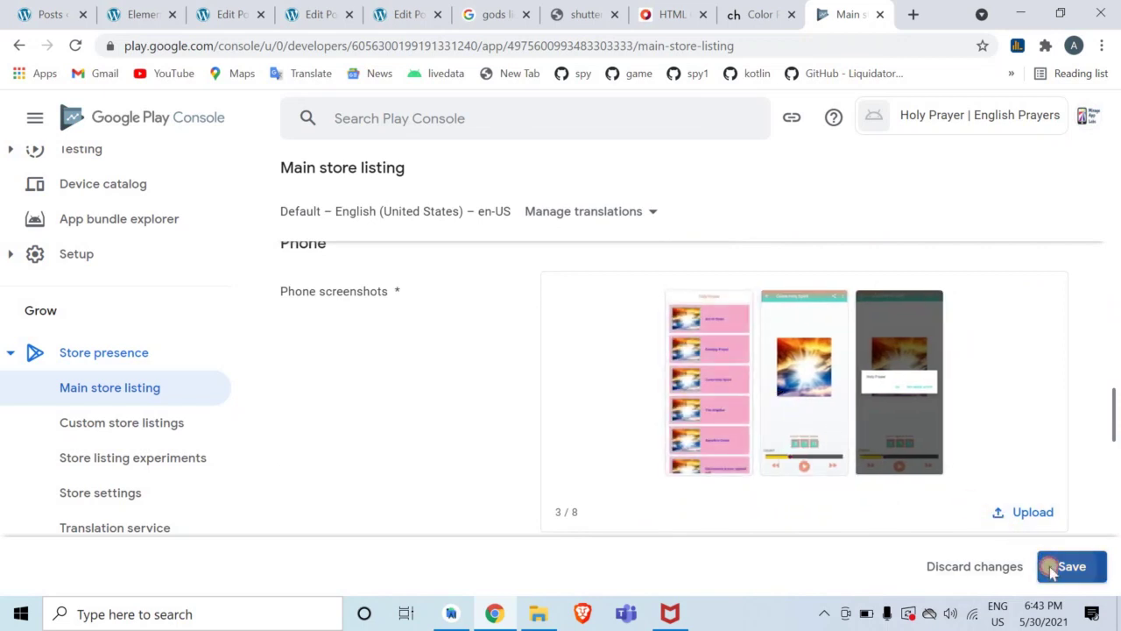
pyautogui.click(1051, 567)
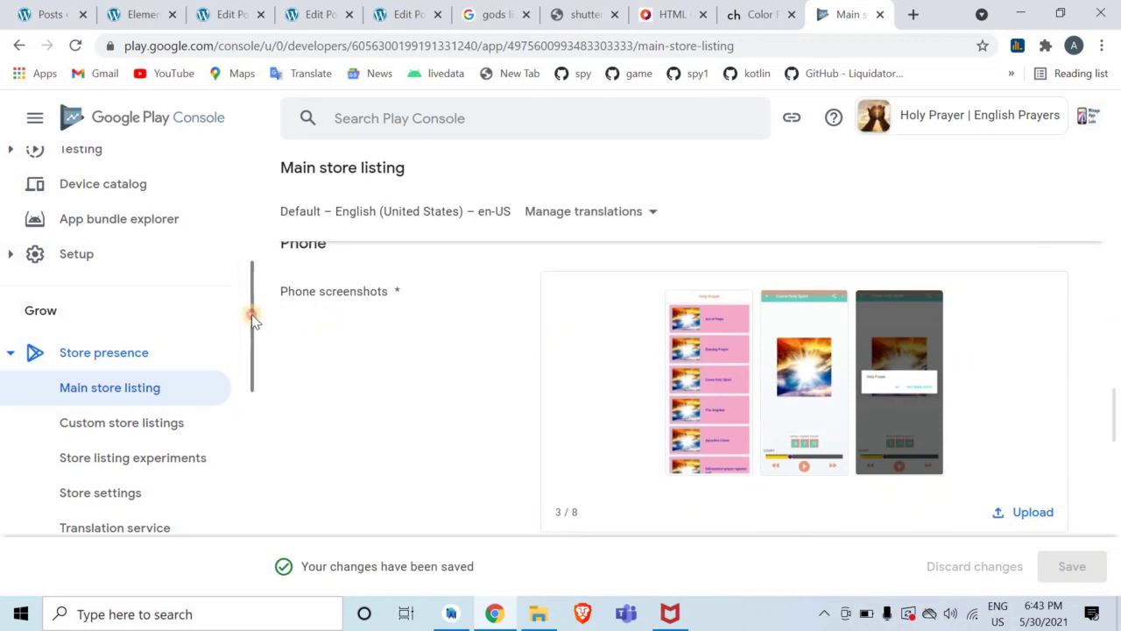
# Switch Chrome to full screen and scroll through the 7-inch and 10-inch tablet screenshot sections
pyautogui.moveTo(252, 315); pyautogui.dragTo(257, 180)
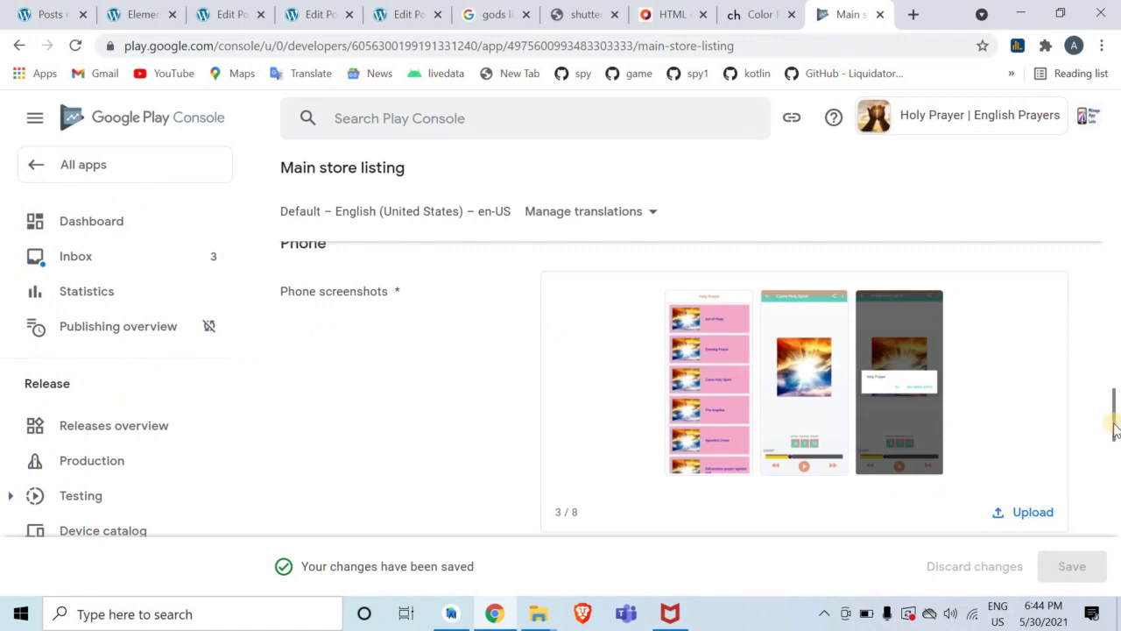
pyautogui.press('F11')
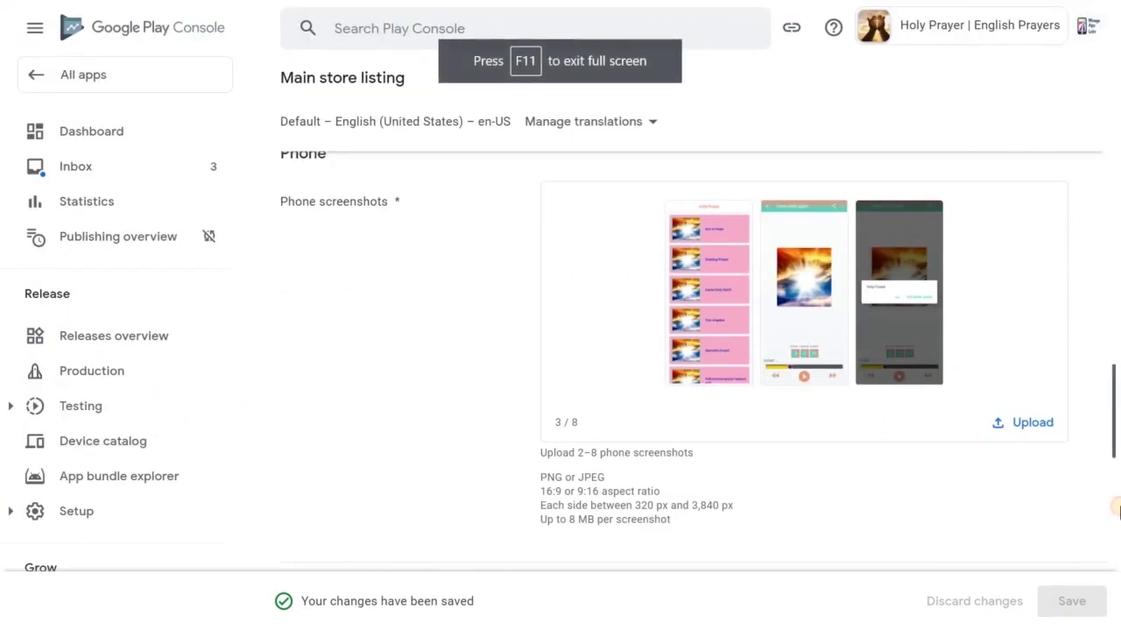
pyautogui.moveTo(1116, 506); pyautogui.dragTo(1117, 505)
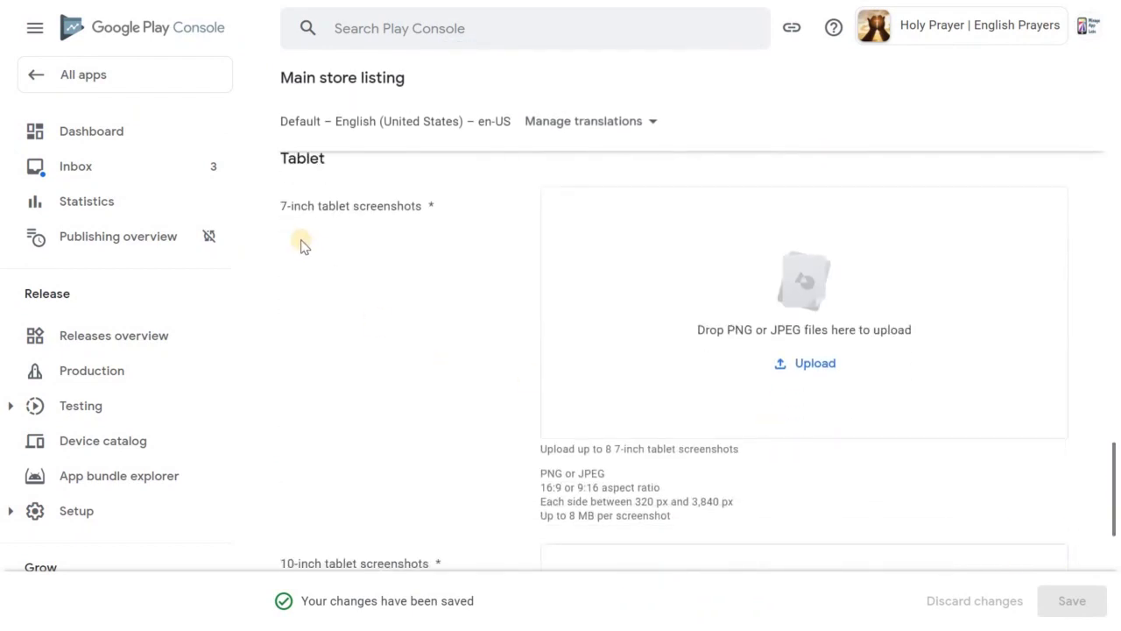
pyautogui.moveTo(286, 208); pyautogui.dragTo(461, 415)
pyautogui.click(957, 550)
pyautogui.moveTo(1116, 508); pyautogui.dragTo(1113, 555)
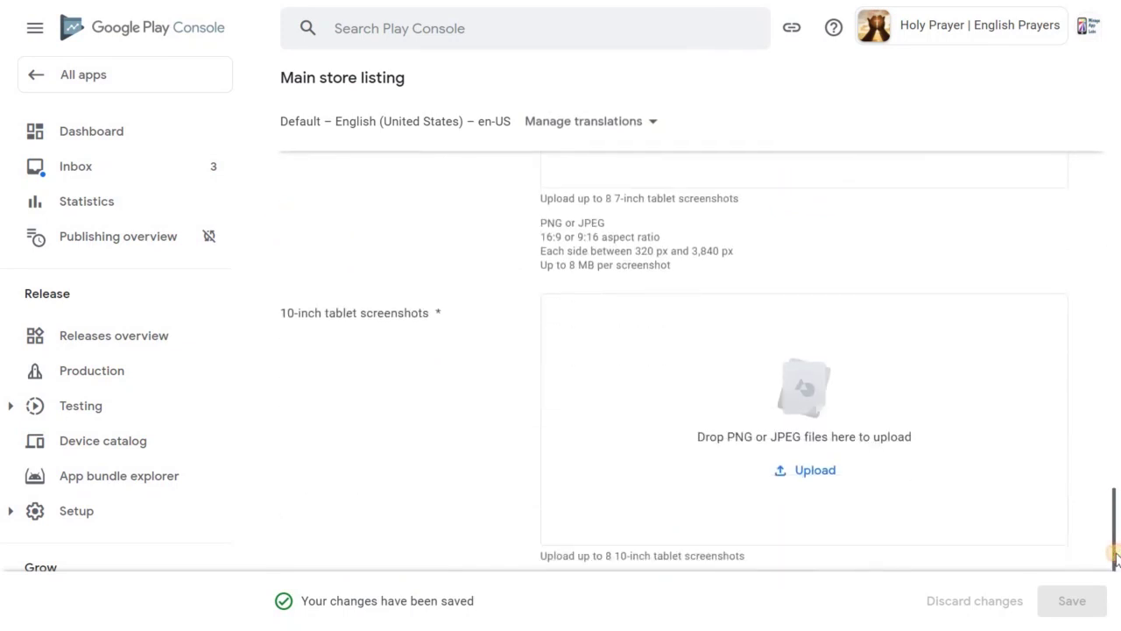
pyautogui.moveTo(274, 314); pyautogui.dragTo(690, 529)
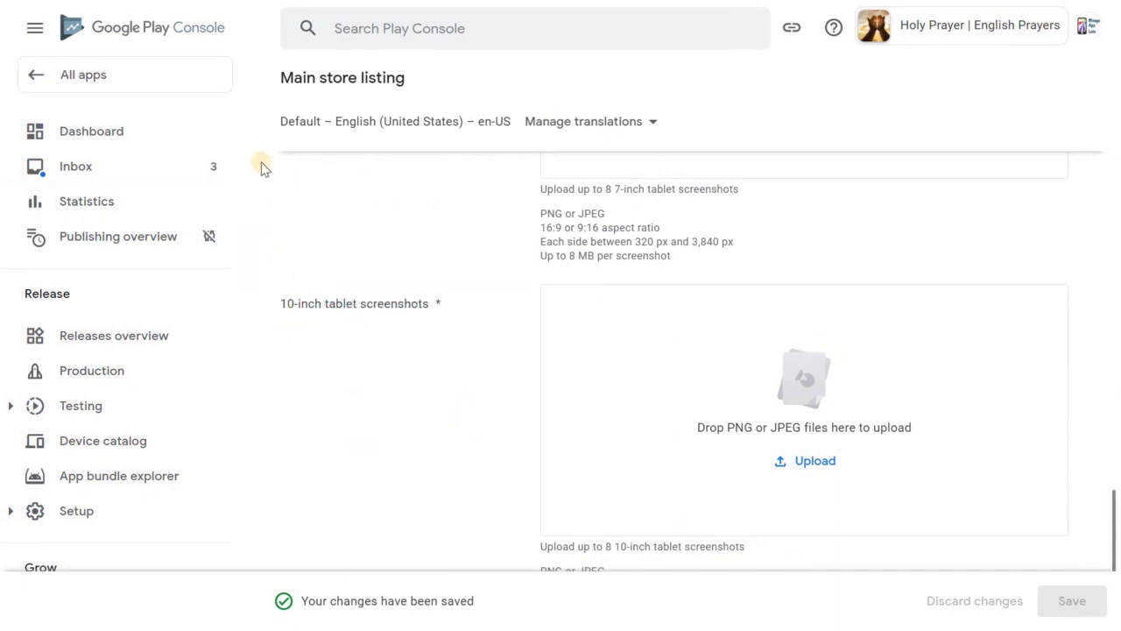
# Declare in App access that all functionality is available without special access, then return to Dashboard
pyautogui.click(206, 134)
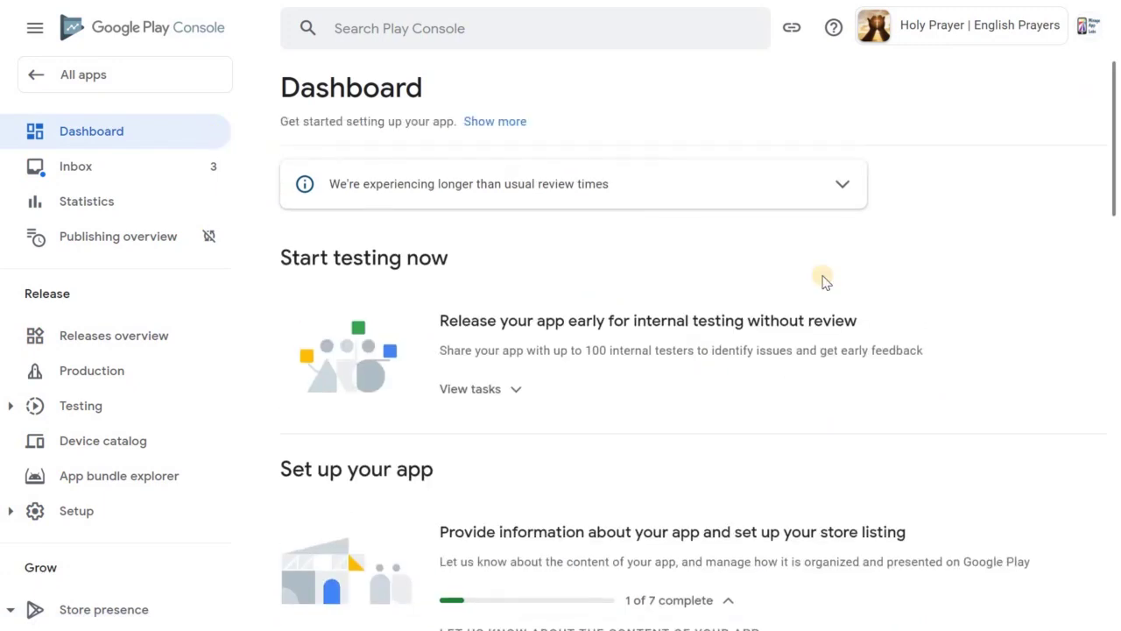
pyautogui.moveTo(1111, 200); pyautogui.dragTo(1113, 308)
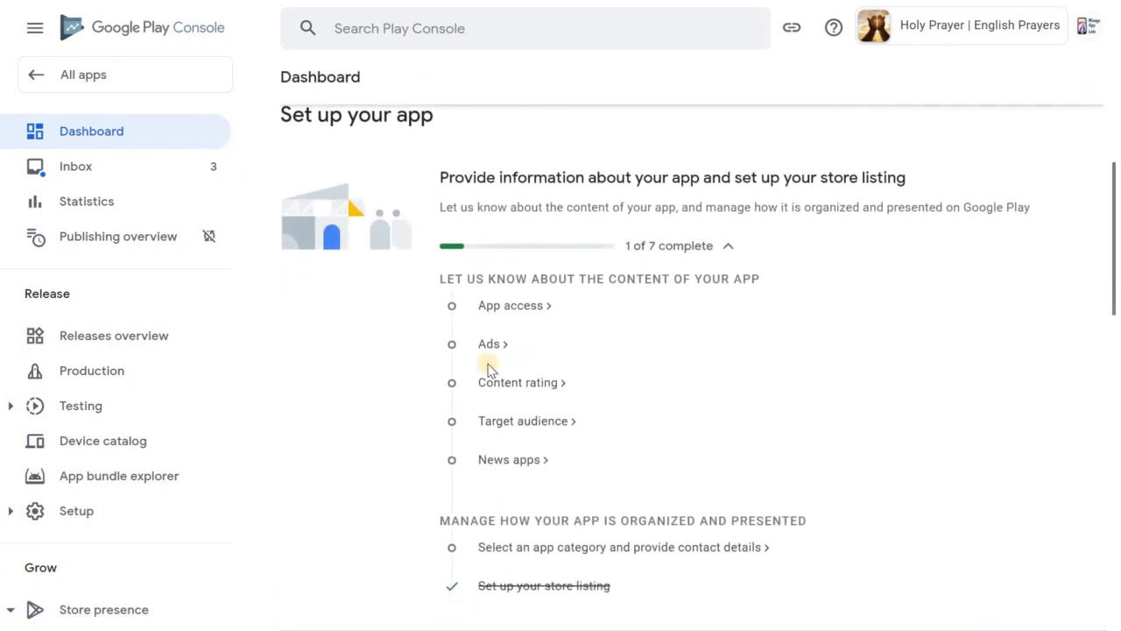
pyautogui.click(508, 306)
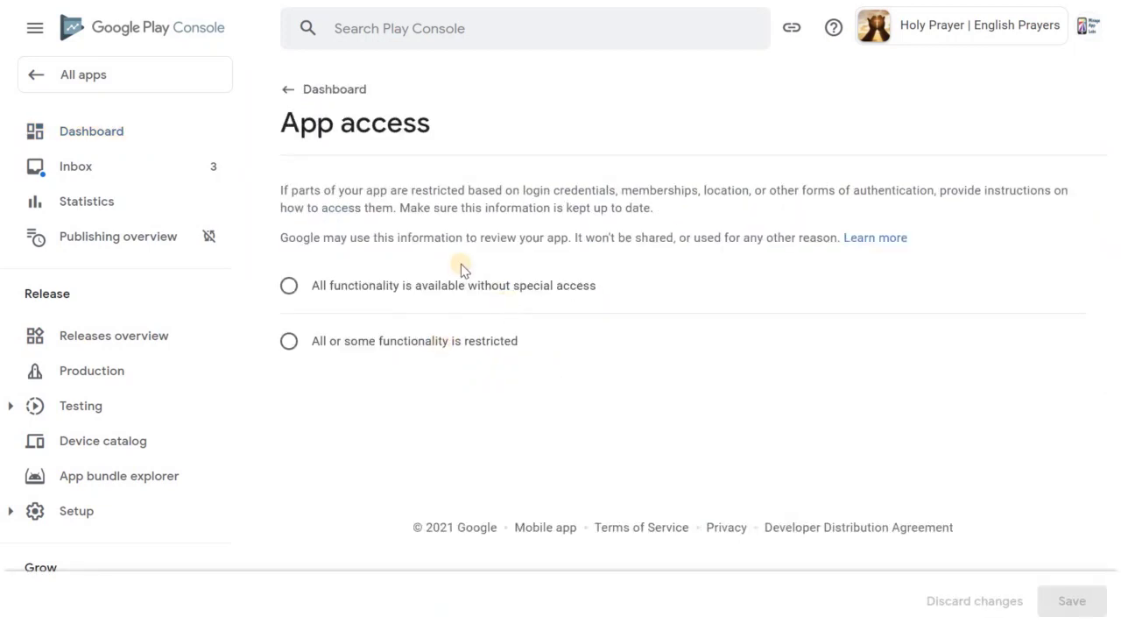
pyautogui.click(290, 287)
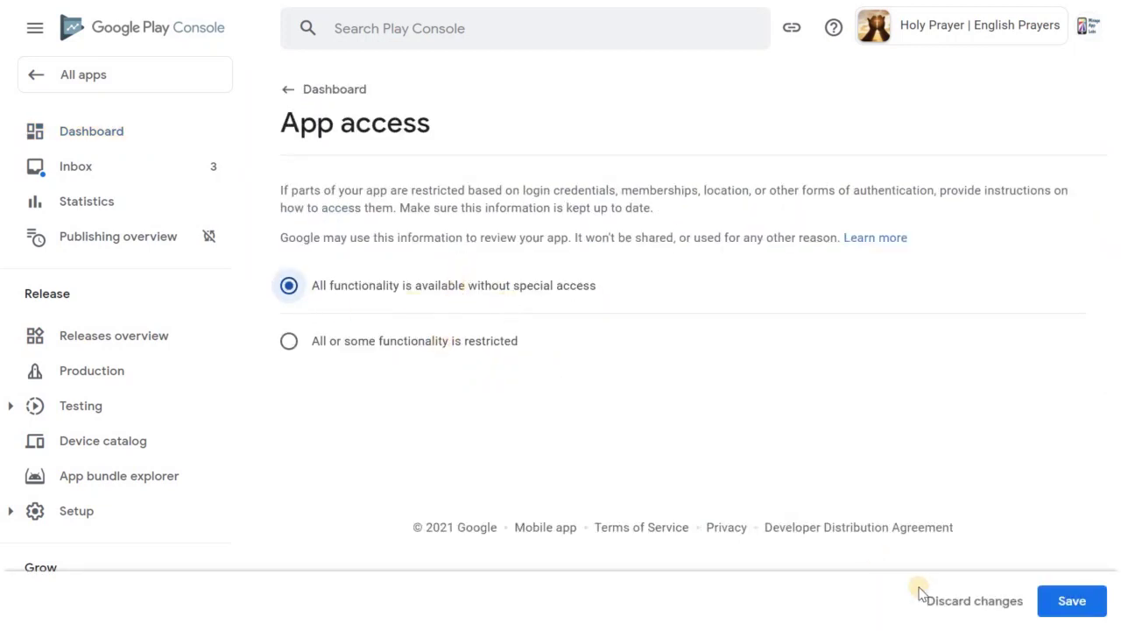
pyautogui.click(1061, 601)
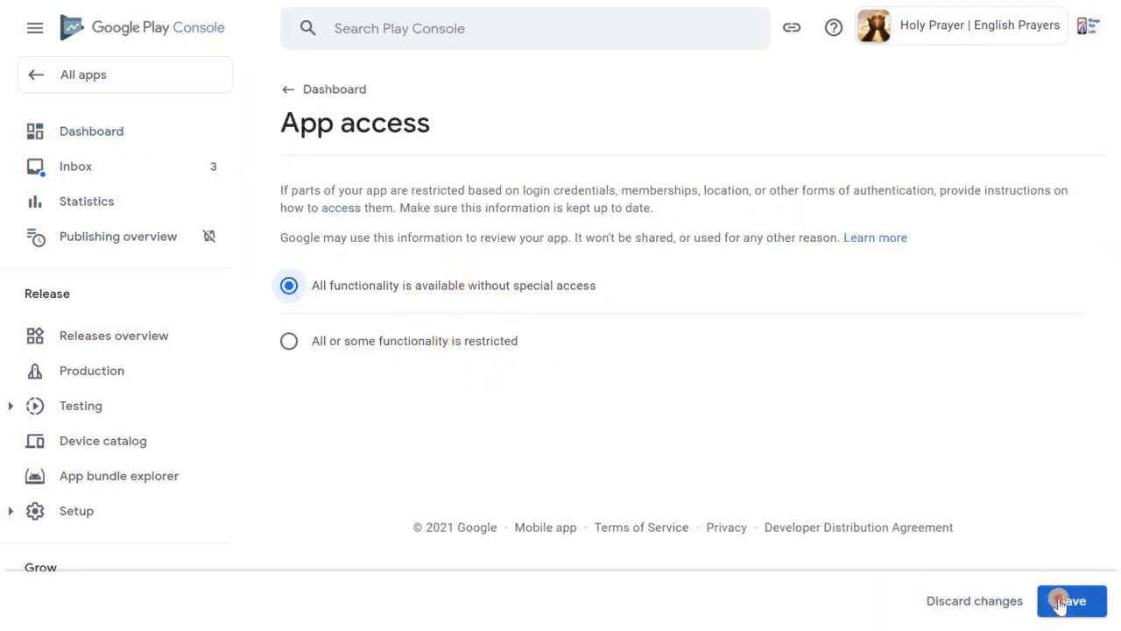
pyautogui.click(324, 89)
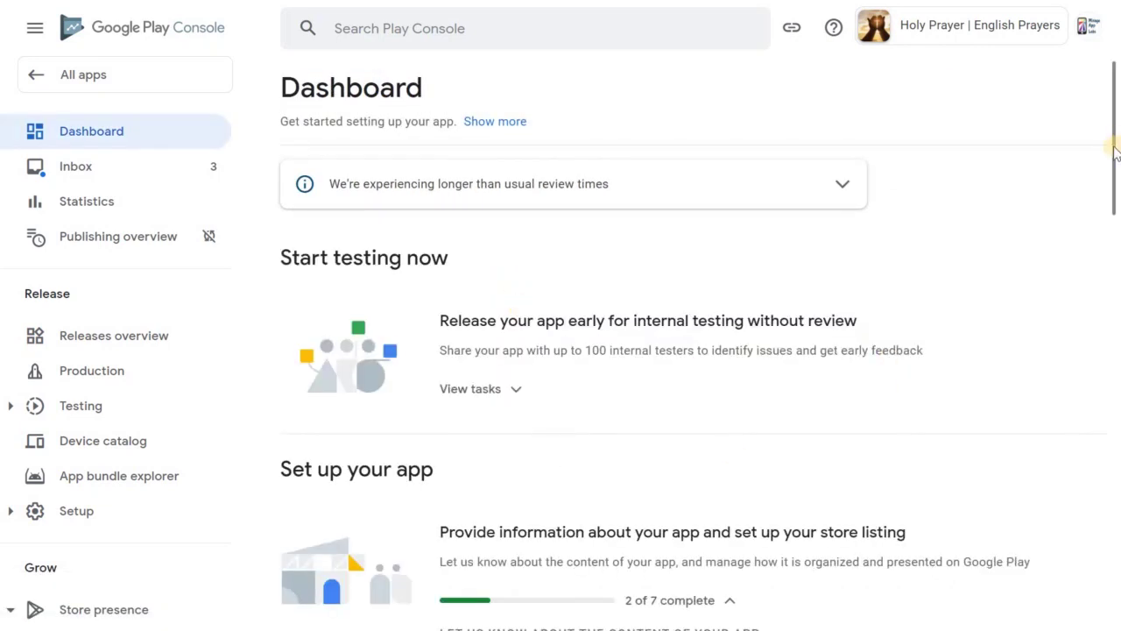
# Save the Ads declaration as 'No, my app does not contain ads' and return to Dashboard
pyautogui.moveTo(1111, 205); pyautogui.dragTo(1111, 298)
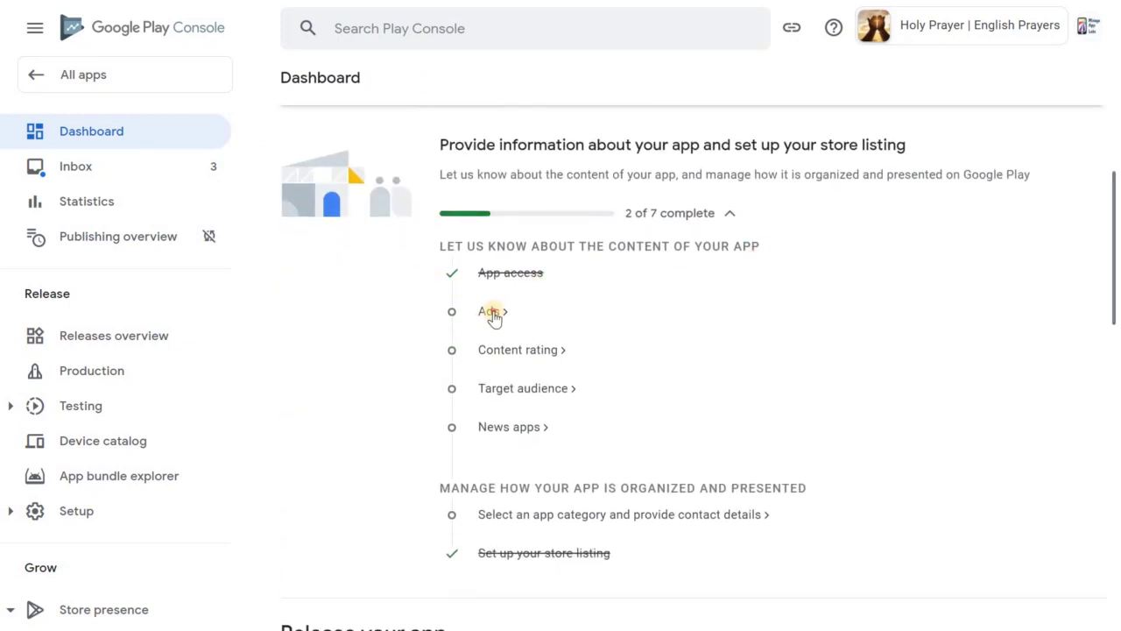
pyautogui.click(491, 313)
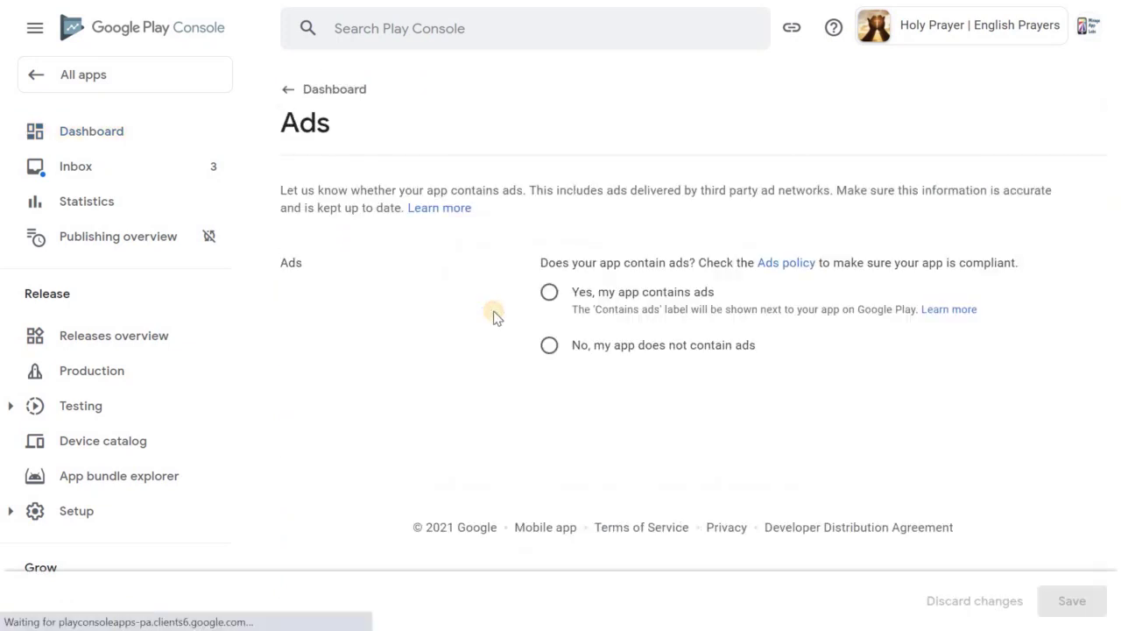
pyautogui.click(549, 345)
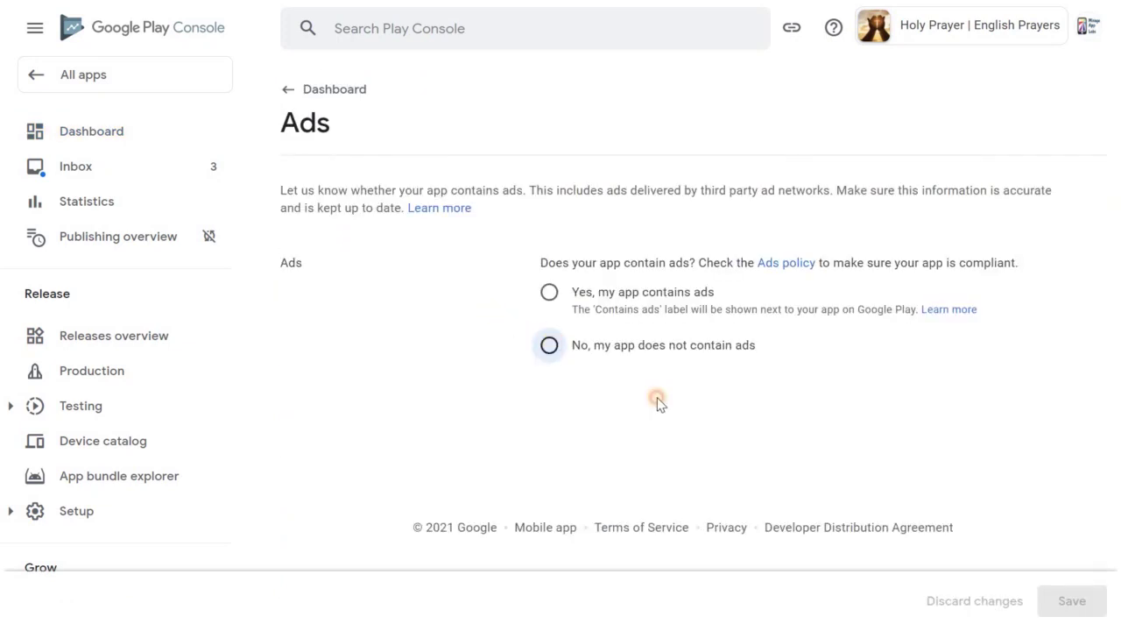
pyautogui.click(622, 313)
pyautogui.click(613, 345)
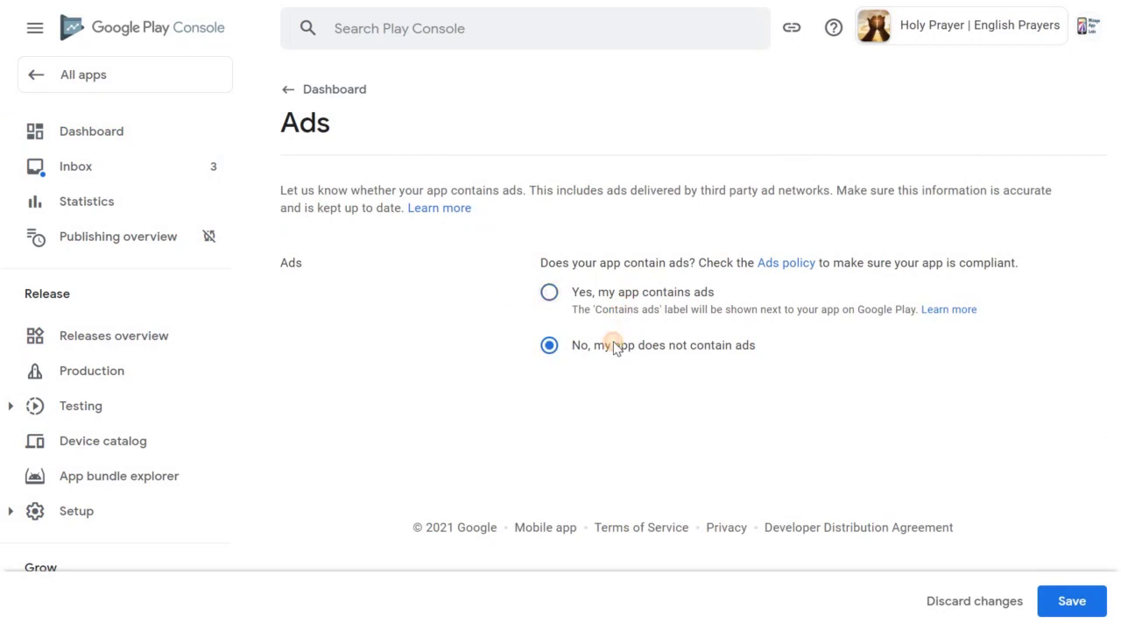
pyautogui.click(1072, 613)
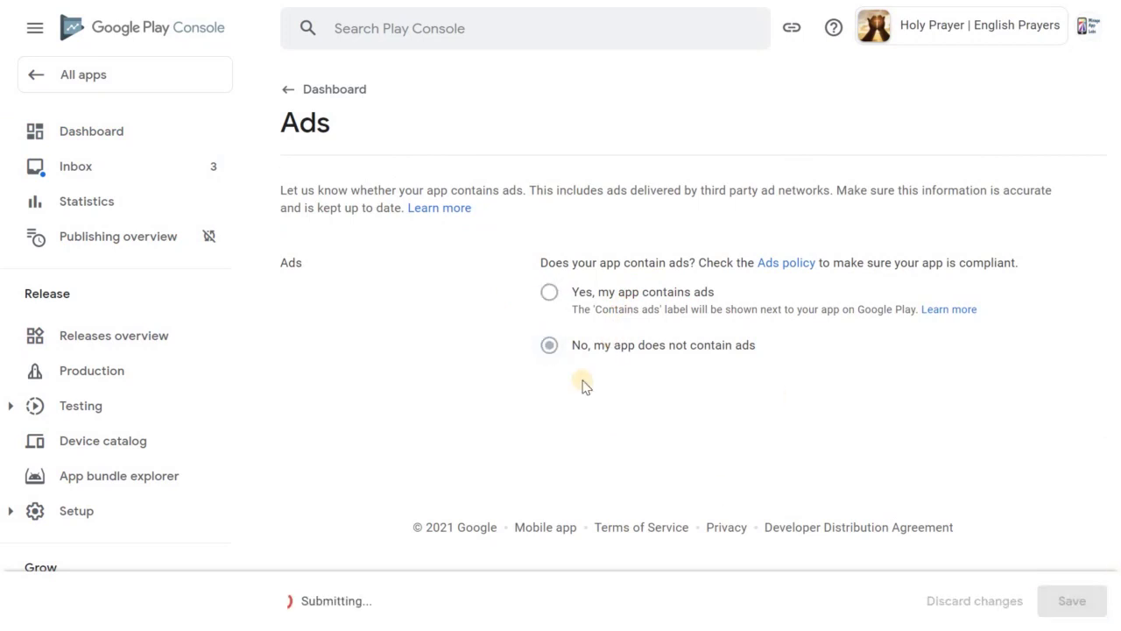
pyautogui.click(331, 91)
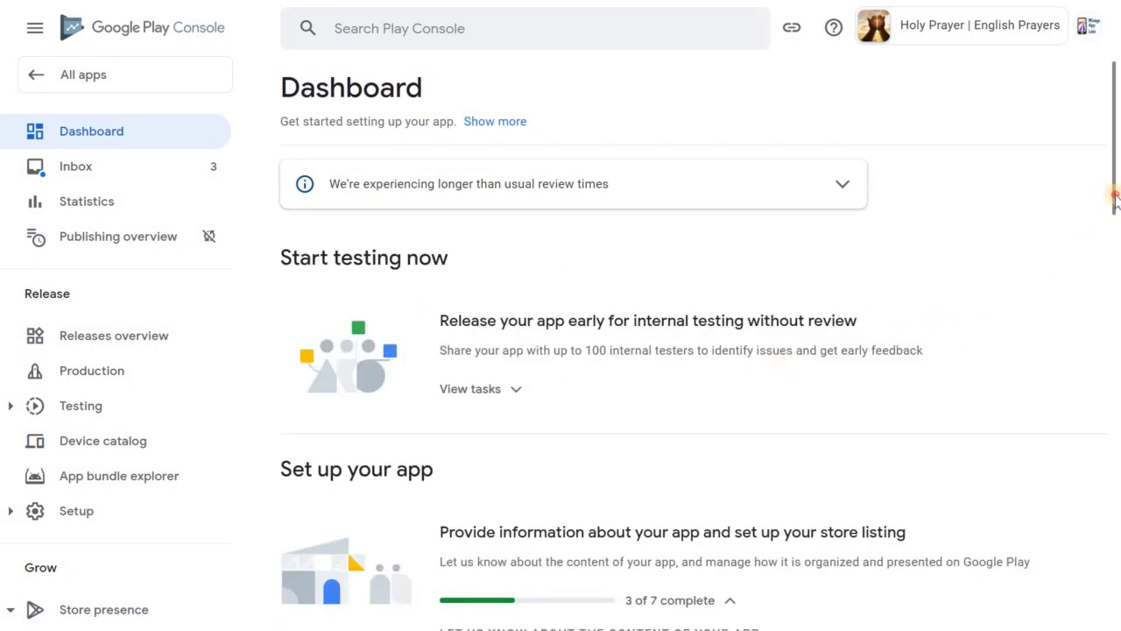
# Start the content rating questionnaire from the Content rating task
pyautogui.moveTo(1115, 199); pyautogui.dragTo(1109, 333)
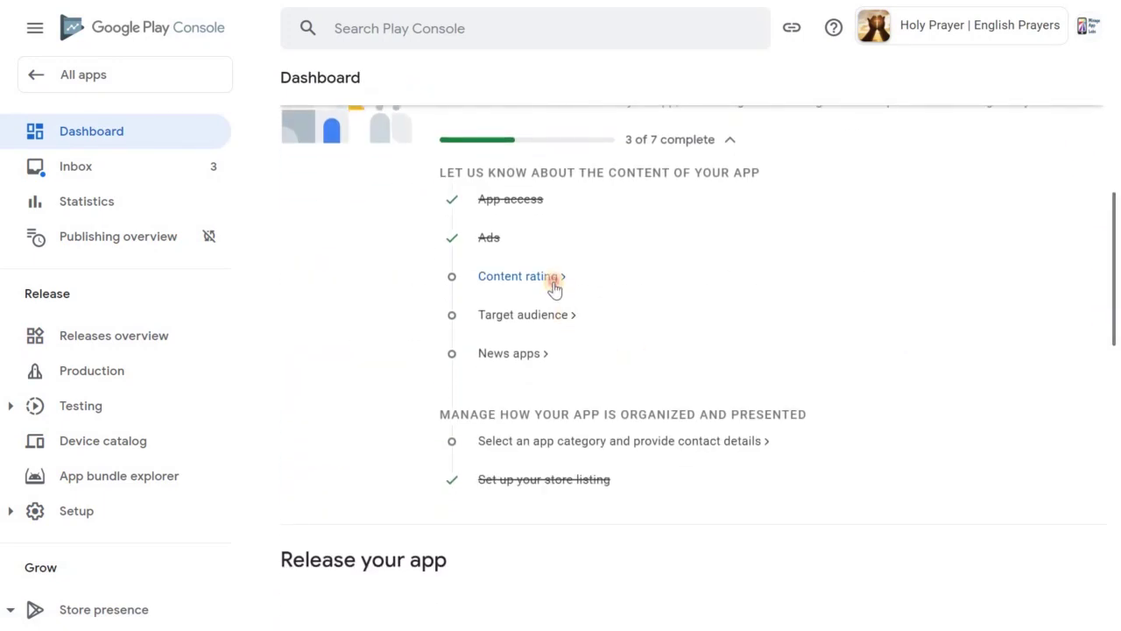
pyautogui.click(554, 287)
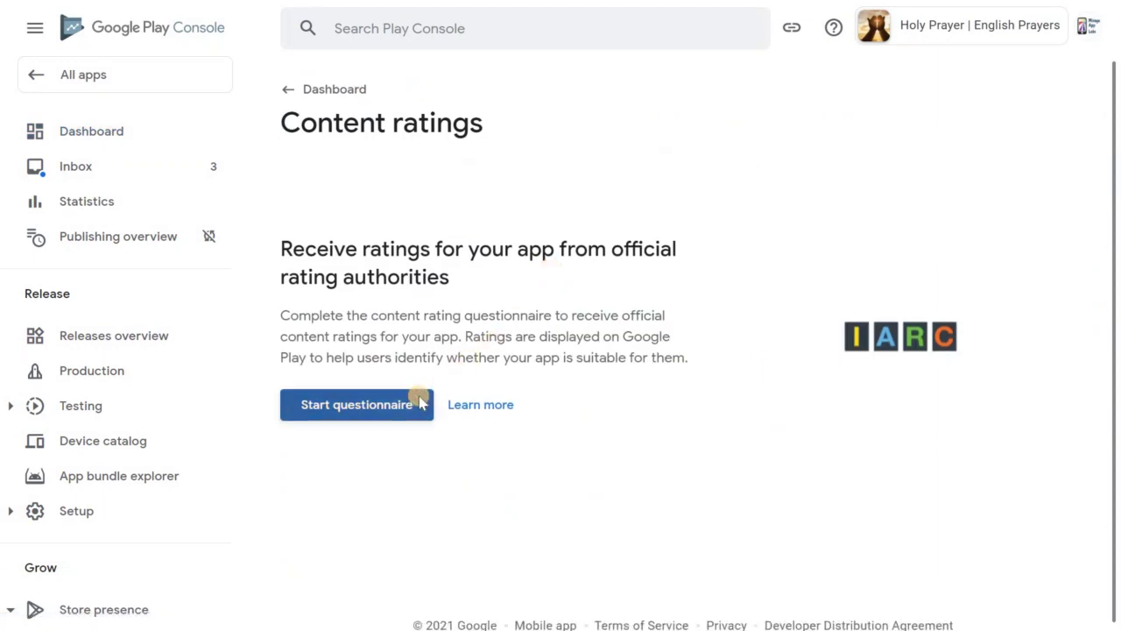
pyautogui.click(419, 396)
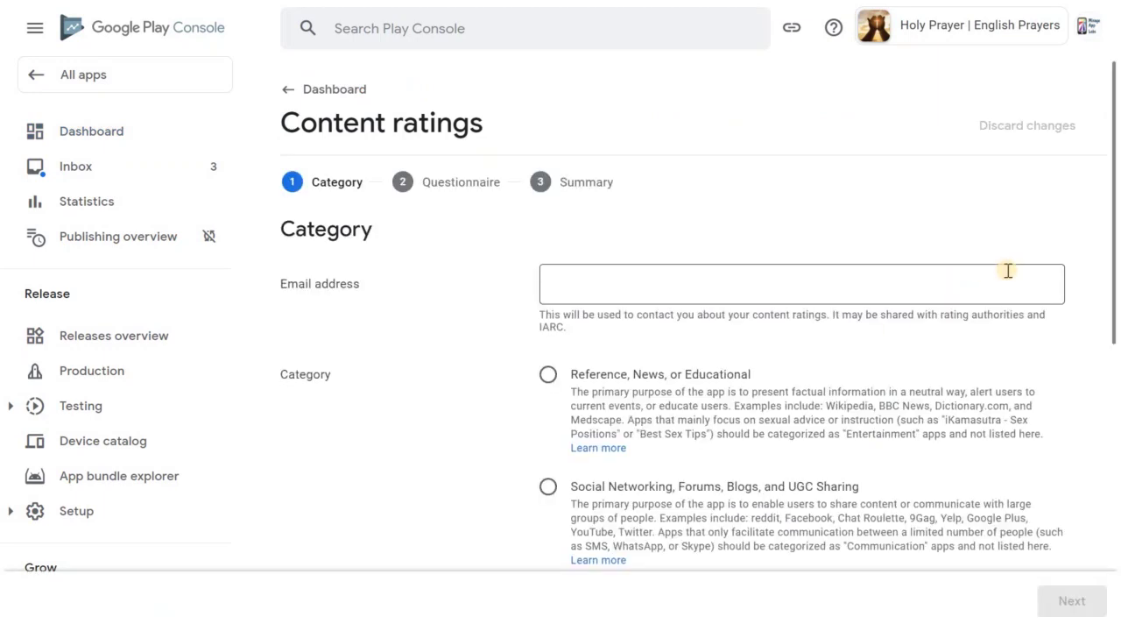
# Enter the contact e-mail address and choose the Reference, News, or Educational category
pyautogui.click(855, 297)
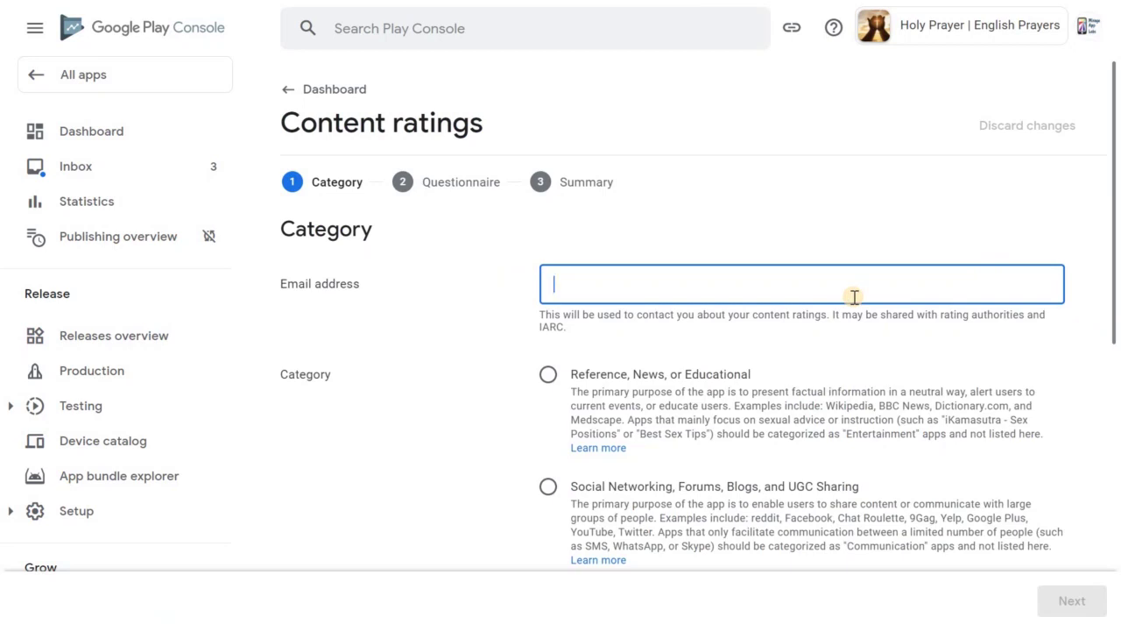
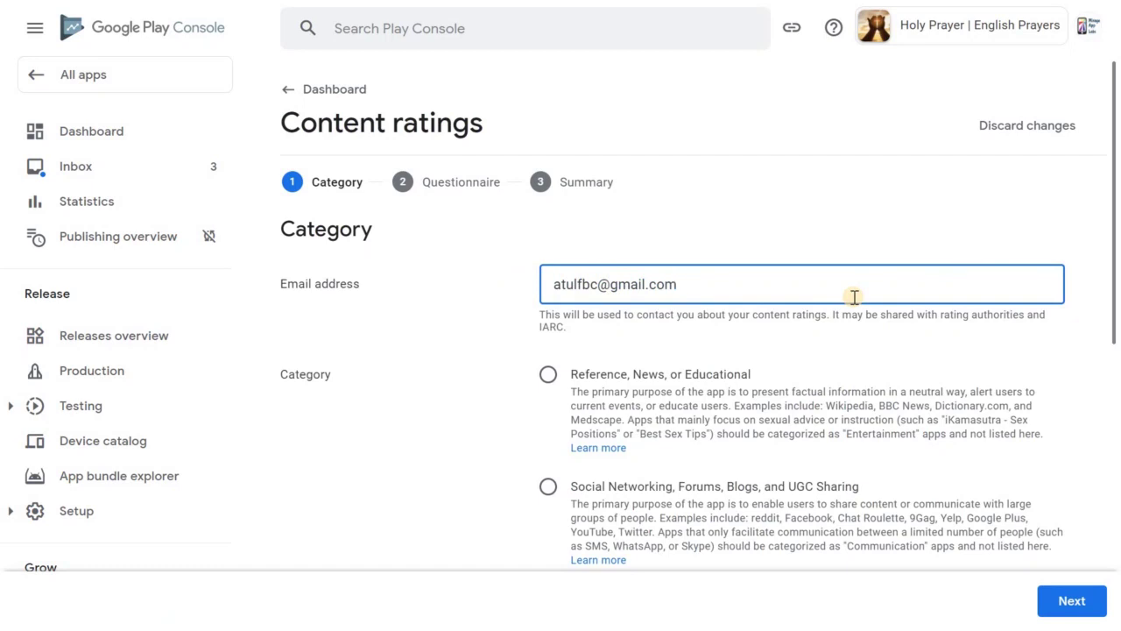
pyautogui.moveTo(1115, 279); pyautogui.dragTo(1117, 324)
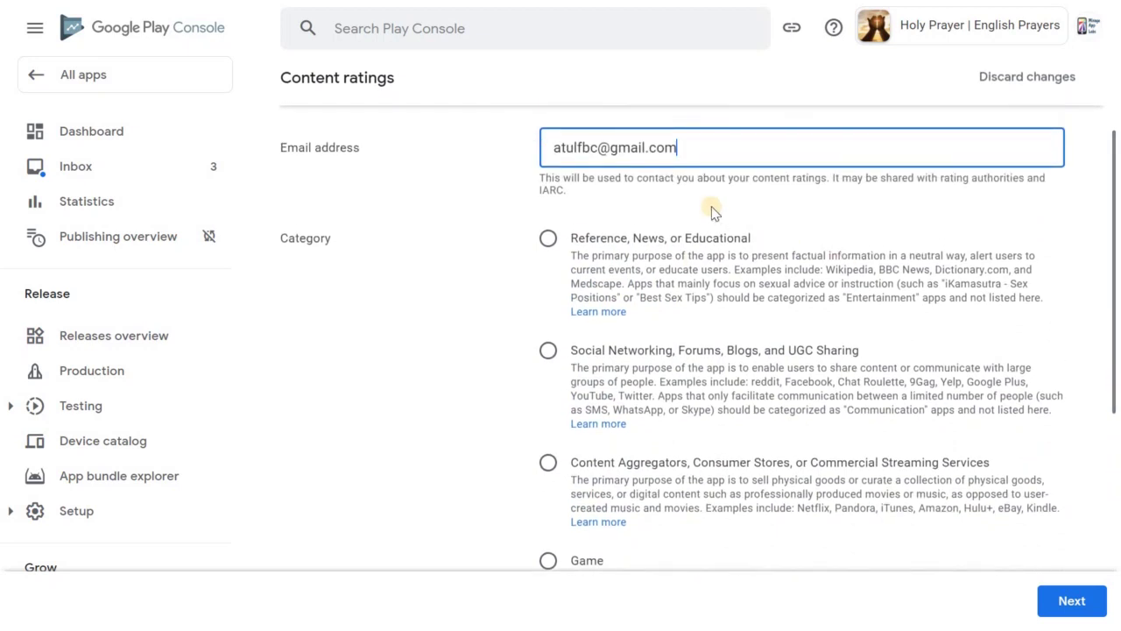
pyautogui.click(692, 267)
pyautogui.click(547, 239)
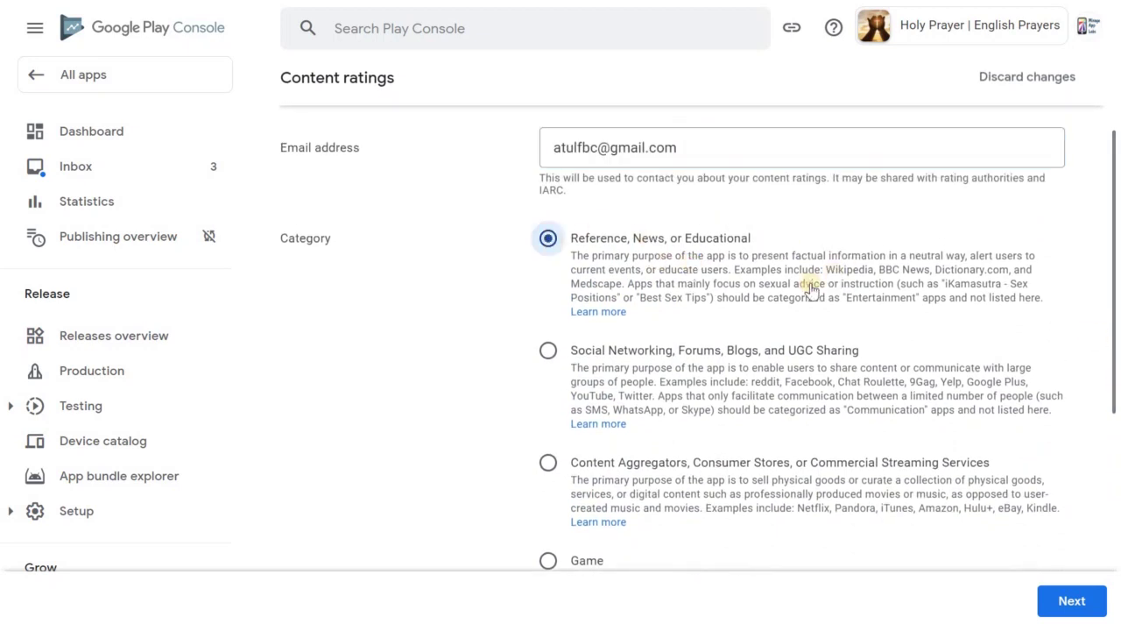
pyautogui.moveTo(1114, 320); pyautogui.dragTo(1118, 465)
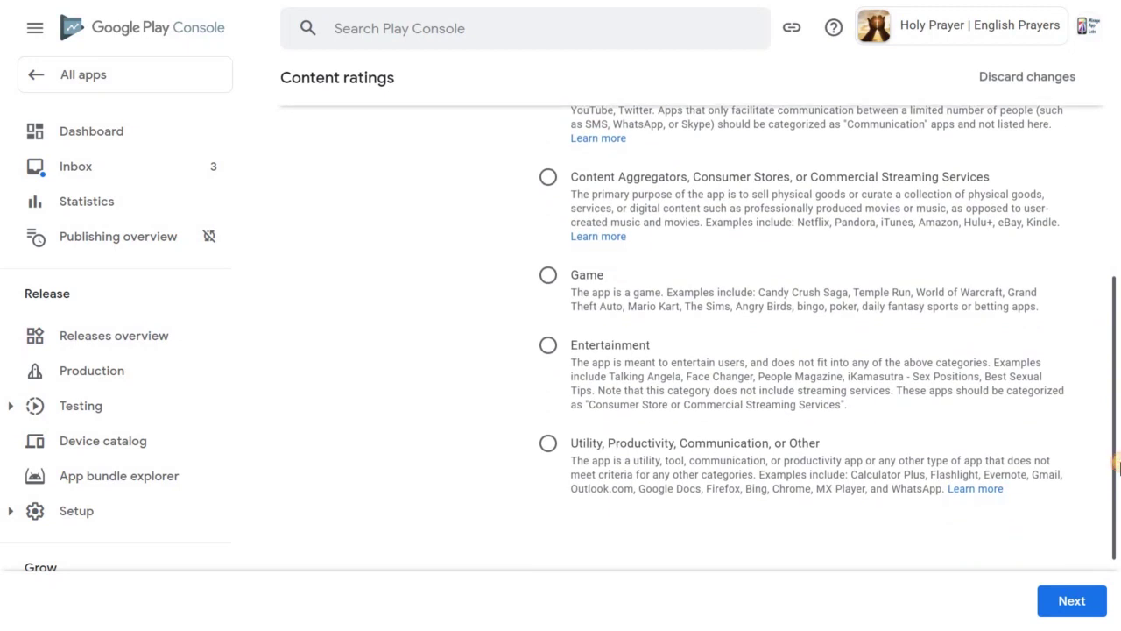
# Answer No to violence, sexual content, language, drugs, user content, location and digital purchases
pyautogui.click(1074, 599)
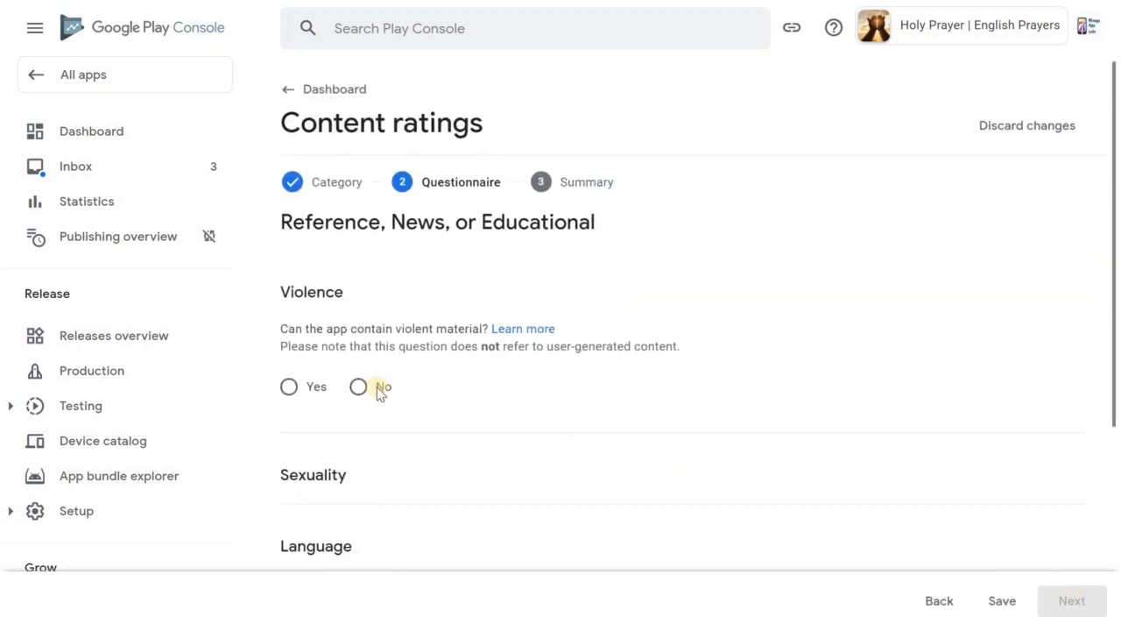
pyautogui.click(380, 390)
pyautogui.moveTo(1115, 298); pyautogui.dragTo(1109, 434)
pyautogui.click(373, 330)
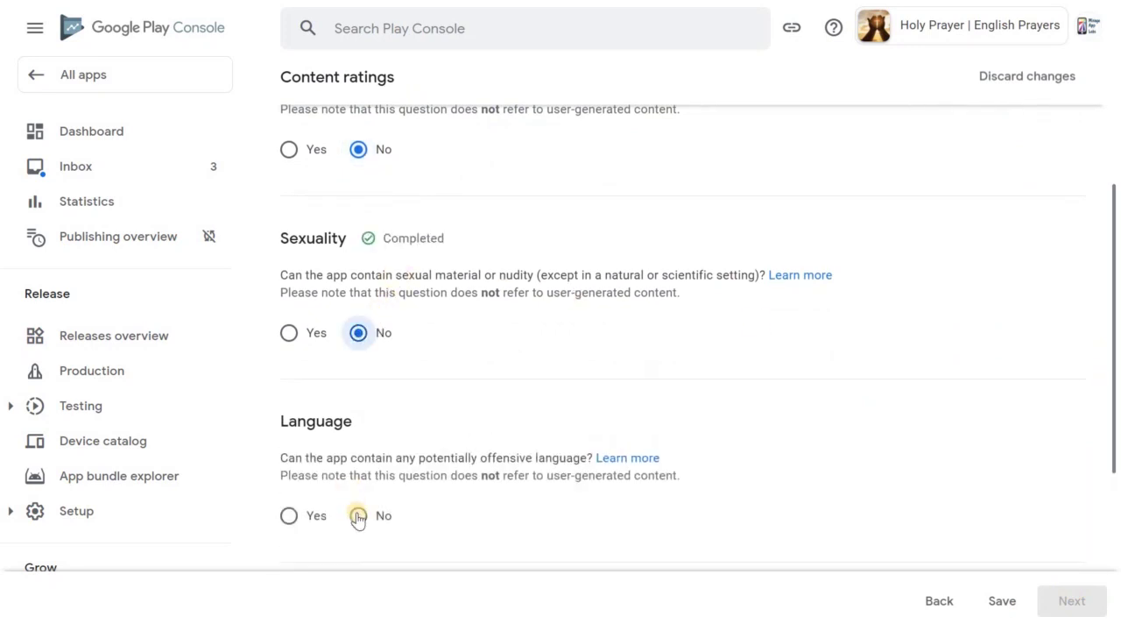
pyautogui.click(358, 516)
pyautogui.scroll(-4, 1117, 311)
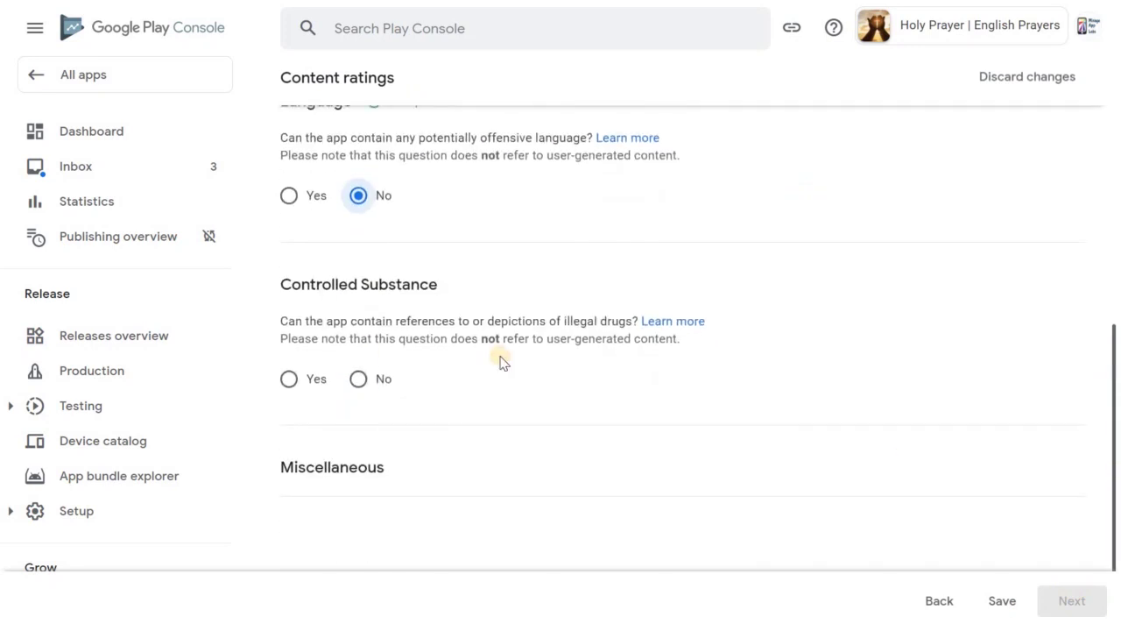
pyautogui.click(358, 379)
pyautogui.scroll(-5, 391, 438)
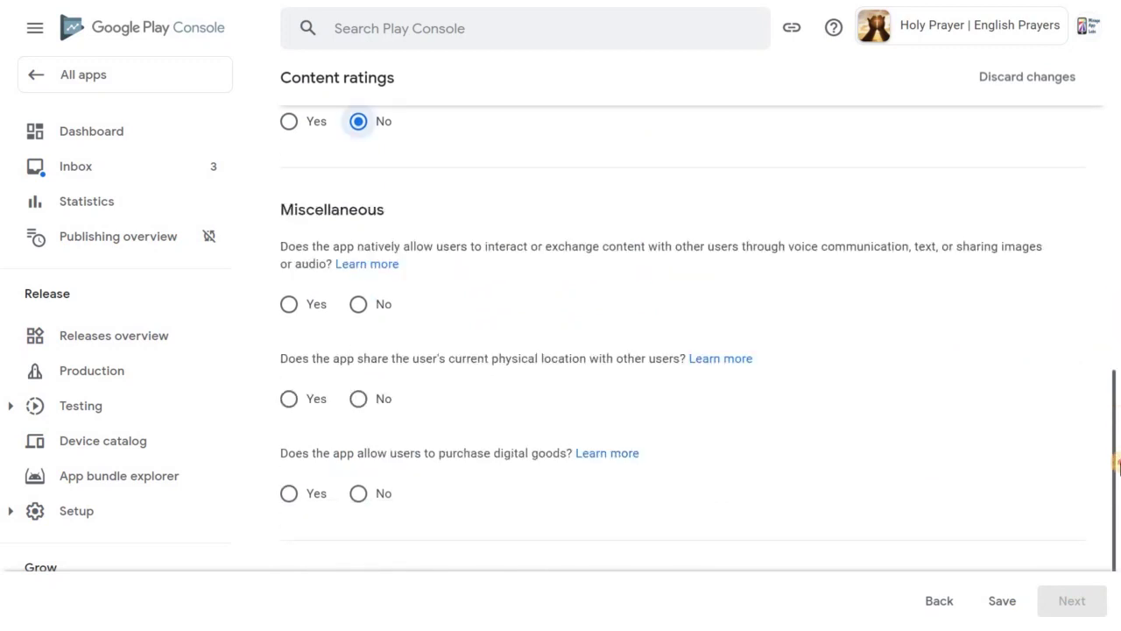
pyautogui.click(390, 179)
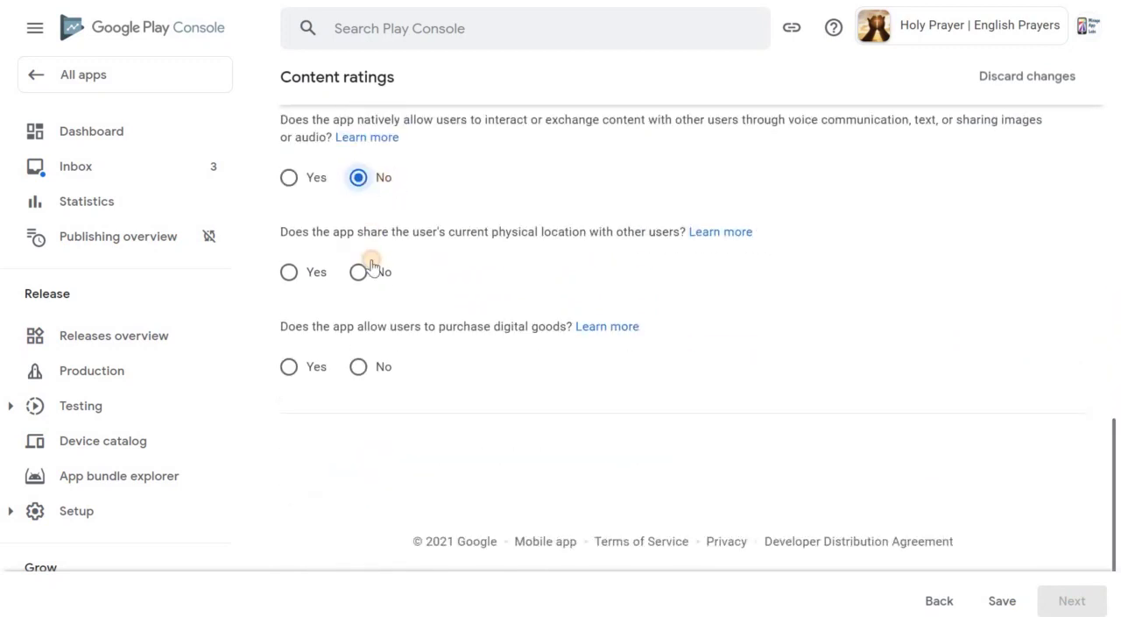
pyautogui.click(373, 271)
pyautogui.click(375, 365)
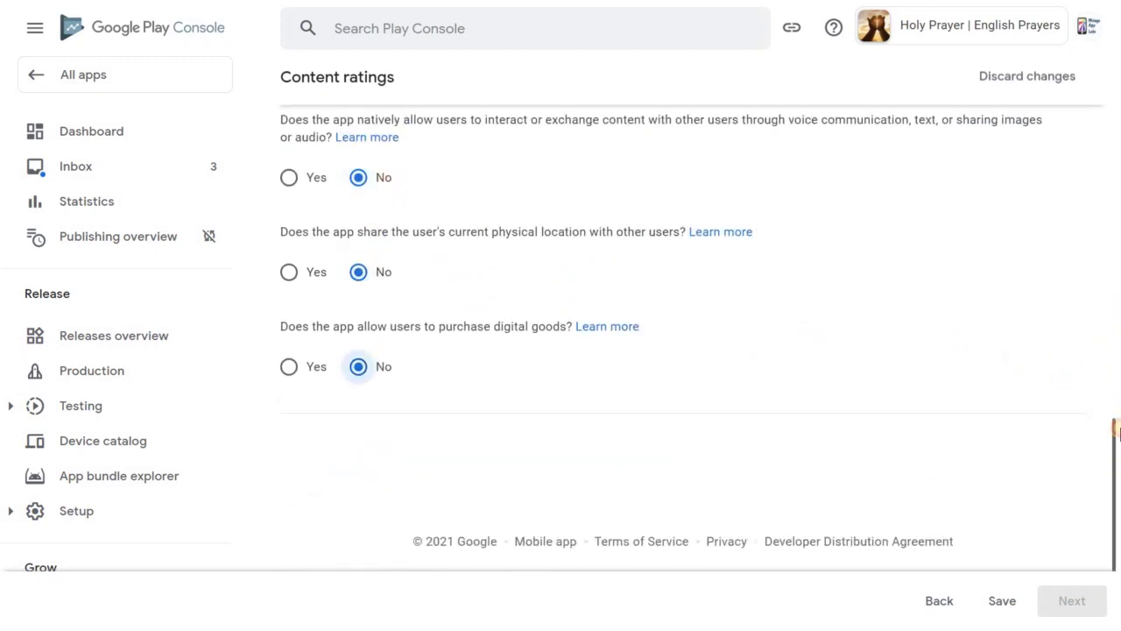
pyautogui.moveTo(1116, 429); pyautogui.dragTo(1025, 556)
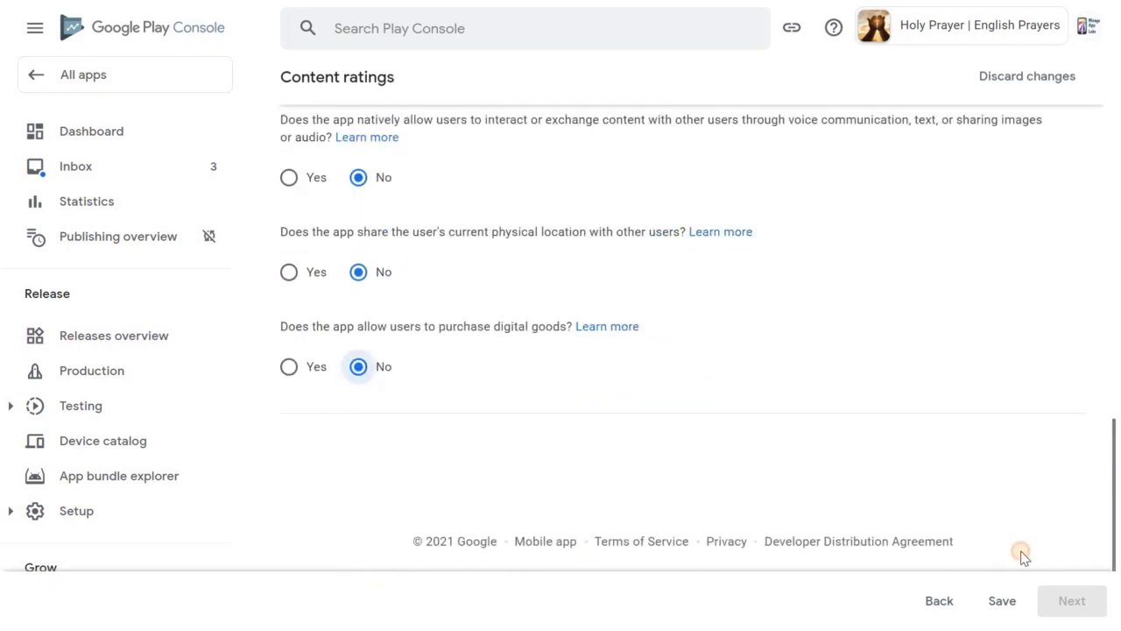
# Save and submit the questionnaire to receive ratings, then return to the Dashboard
pyautogui.click(1001, 601)
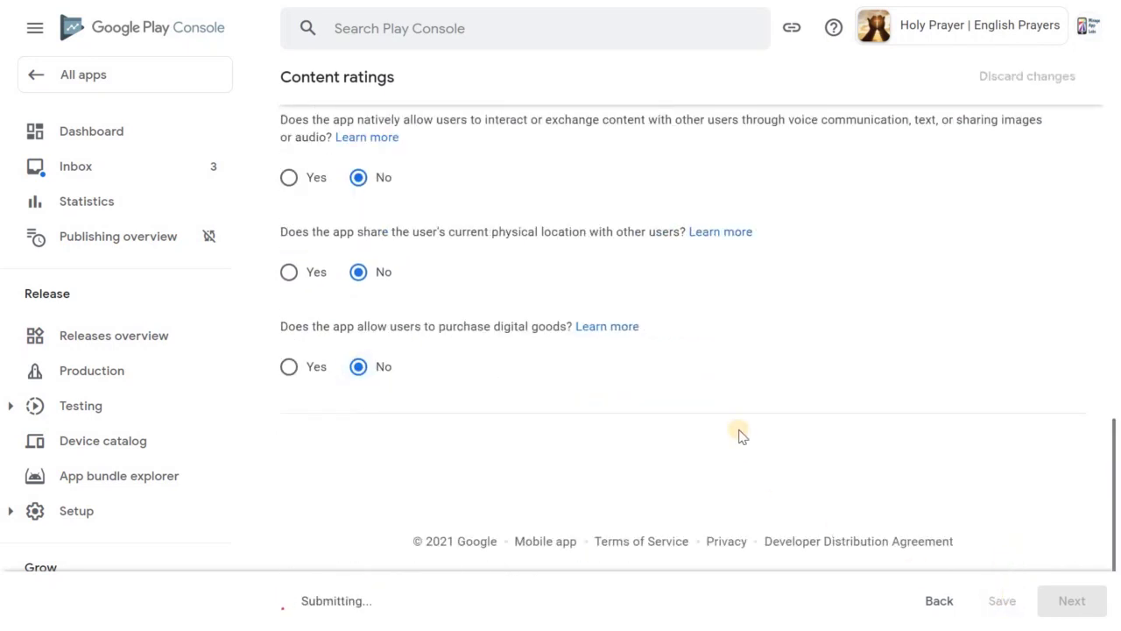
pyautogui.click(1066, 601)
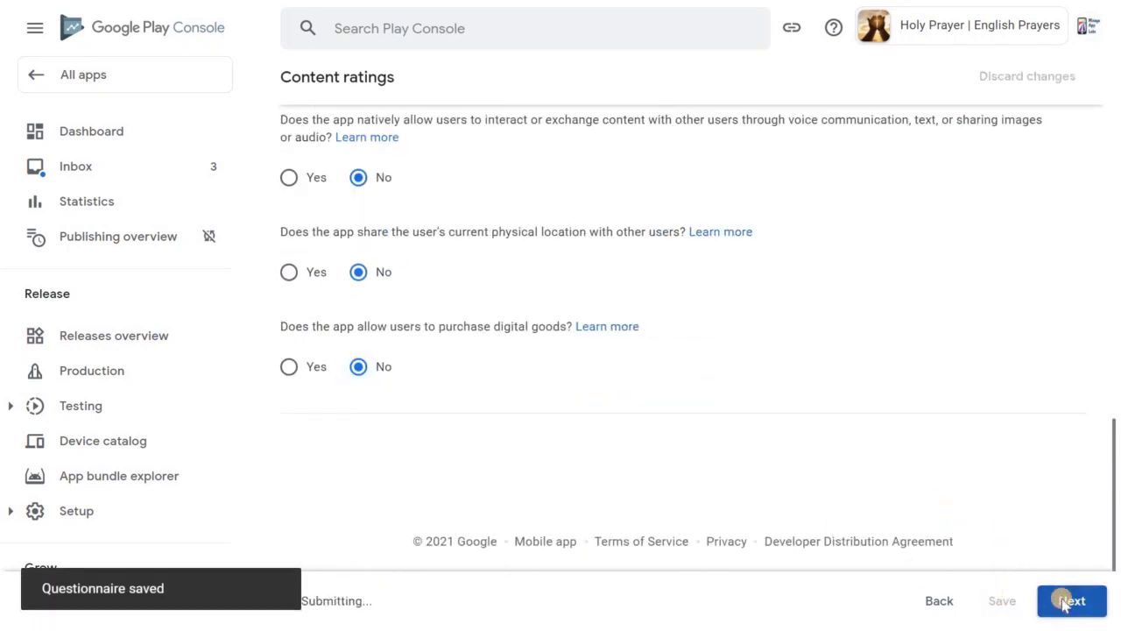
pyautogui.click(1064, 600)
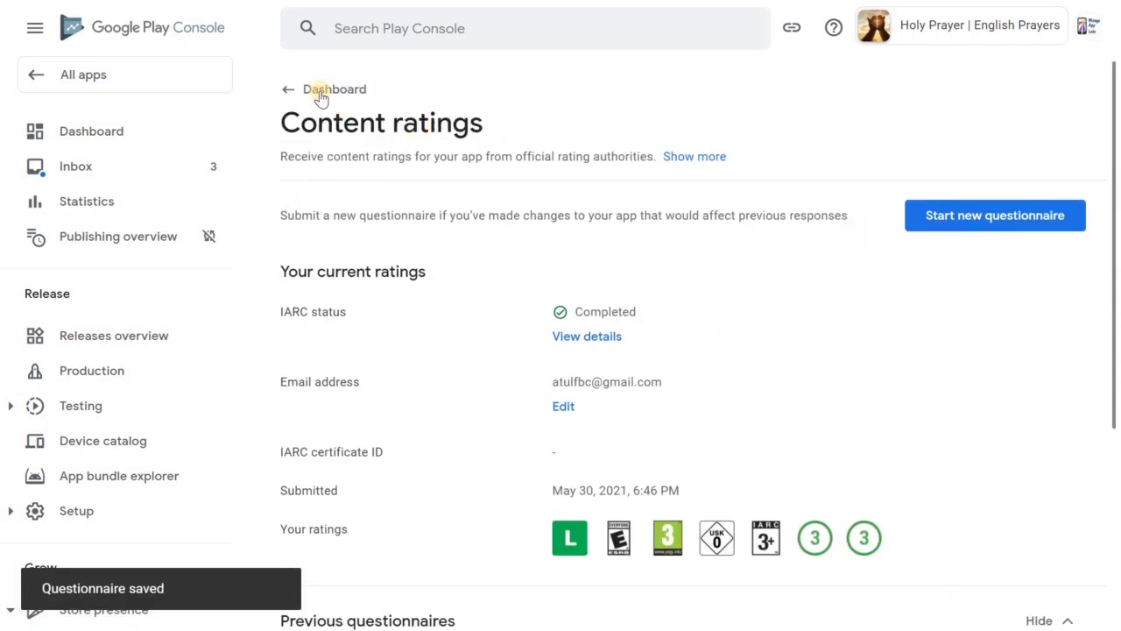
pyautogui.click(320, 95)
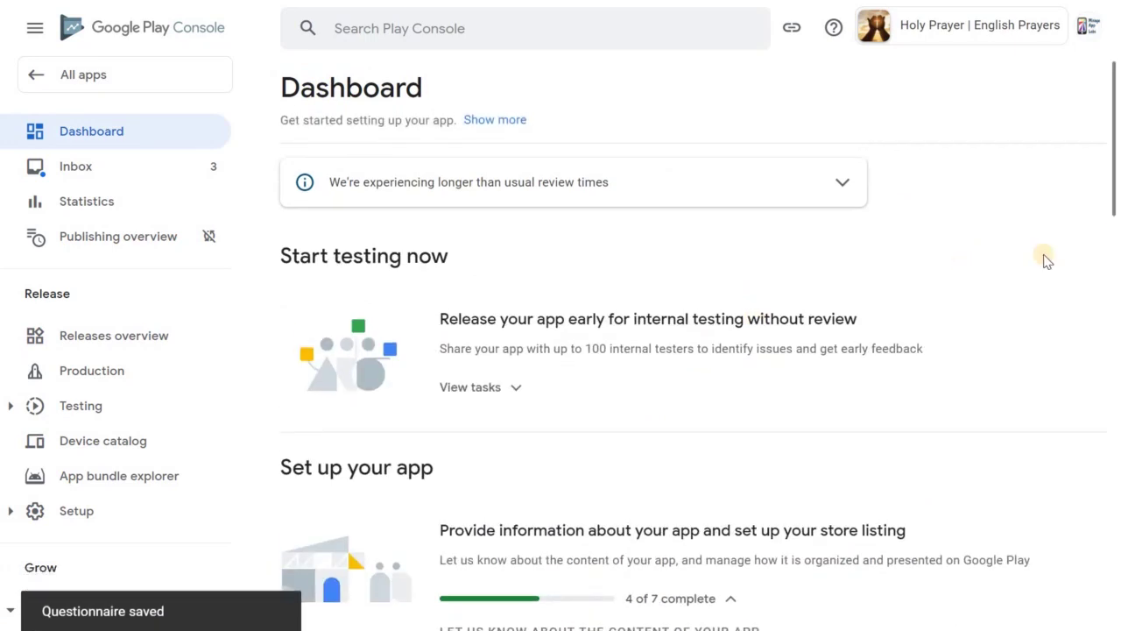
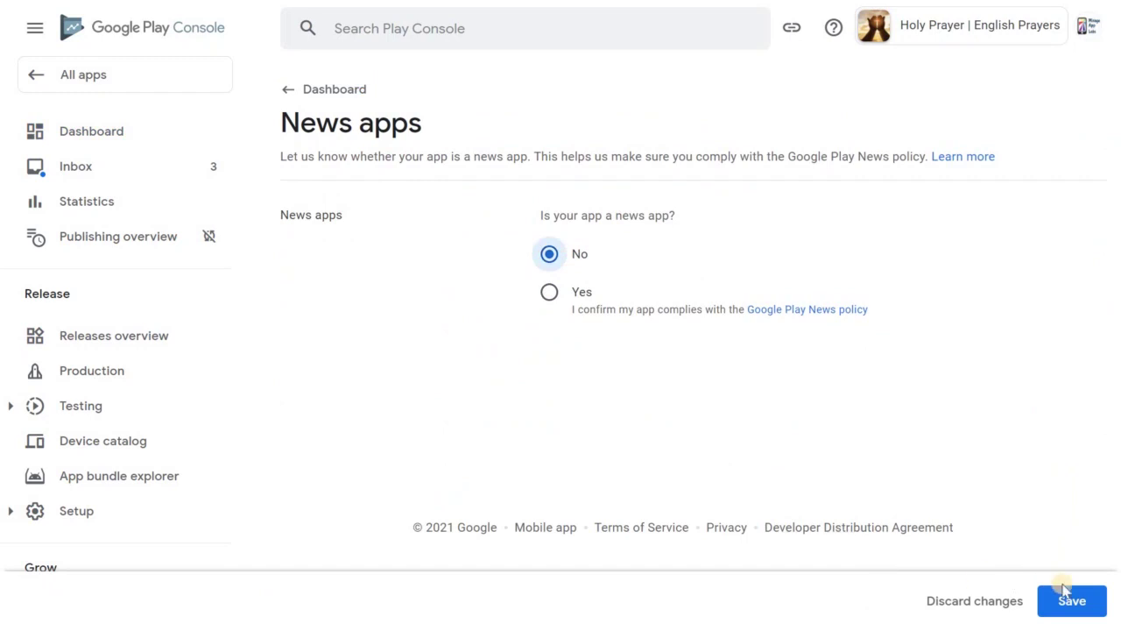
# Return to the Holy Prayer app dashboard with the News apps answer saved as No
pyautogui.click(322, 90)
# Set the app category to Music & Audio in the store settings
pyautogui.scroll(-5, 1118, 188)
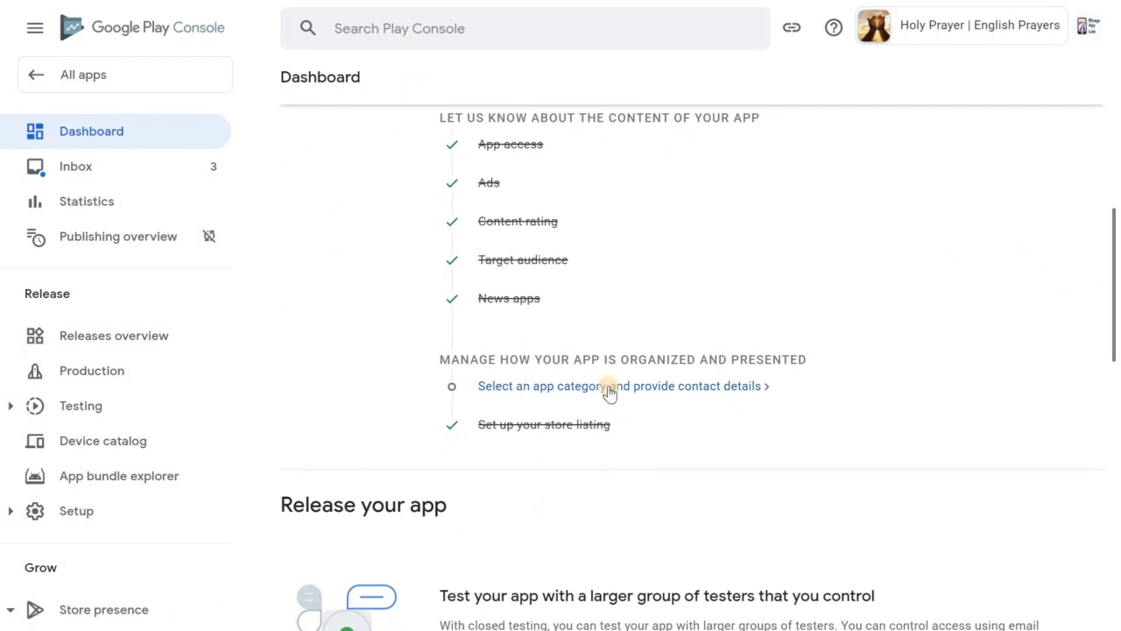
pyautogui.click(610, 391)
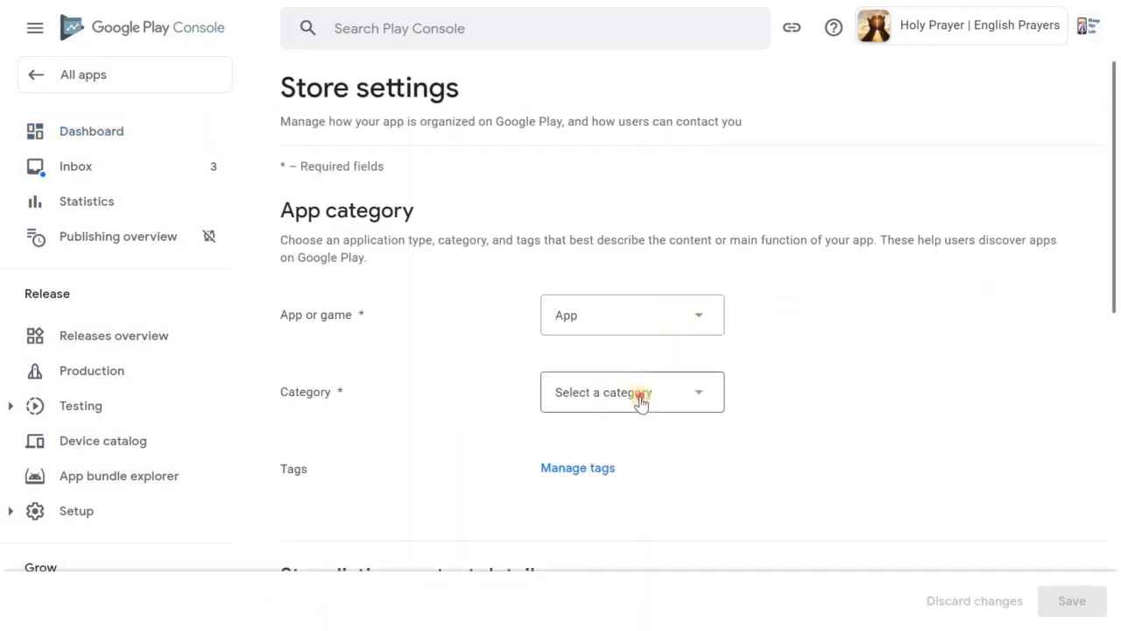
pyautogui.click(640, 400)
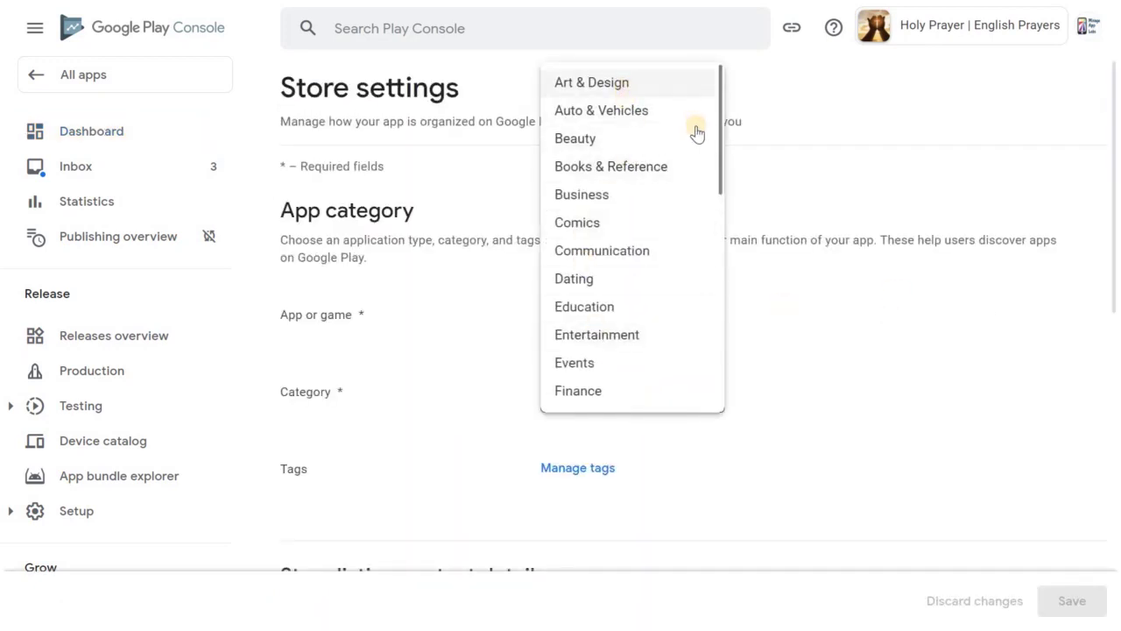
pyautogui.moveTo(719, 118); pyautogui.dragTo(734, 279)
pyautogui.scroll(-1, 733, 276)
pyautogui.click(663, 215)
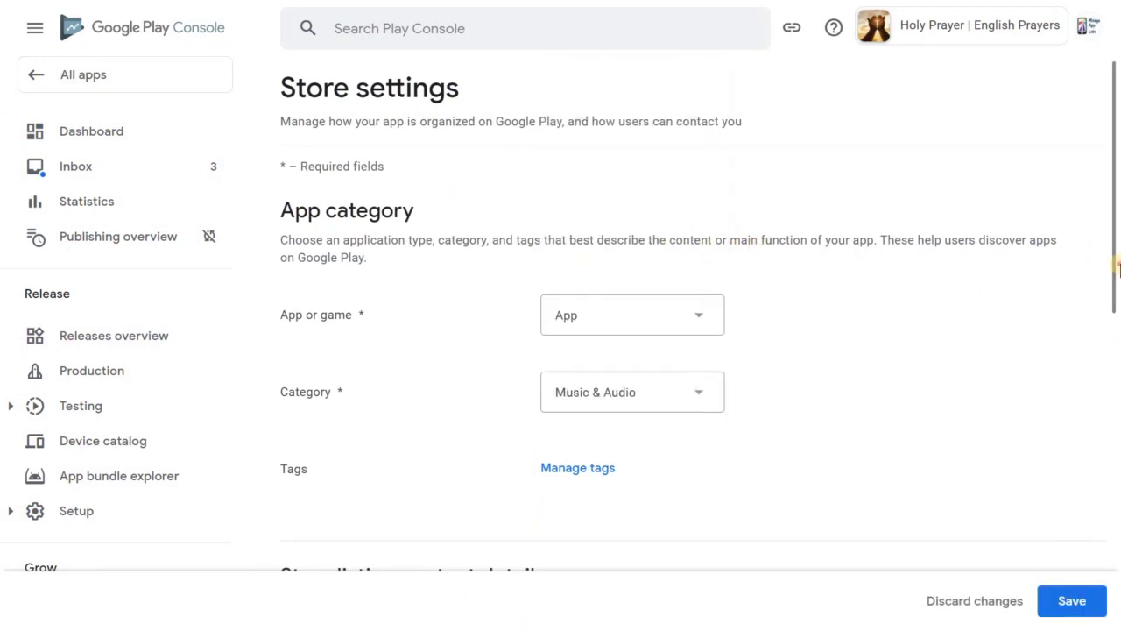
# Add the Music & audio store tag to the app and apply it
pyautogui.scroll(-3, 1110, 321)
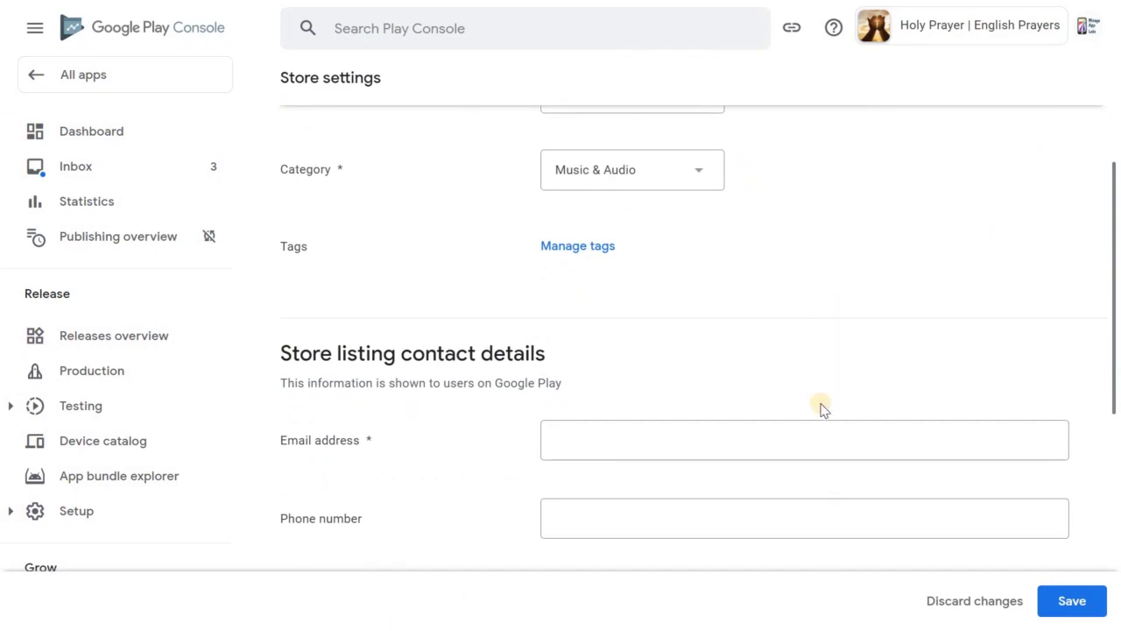
pyautogui.click(562, 252)
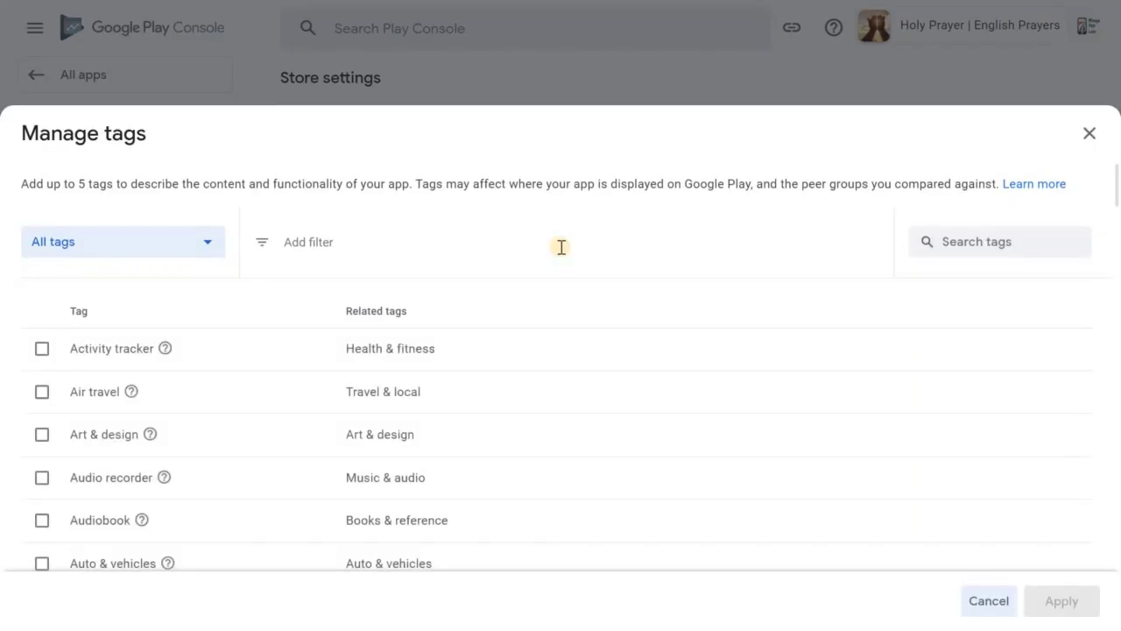
pyautogui.click(928, 243)
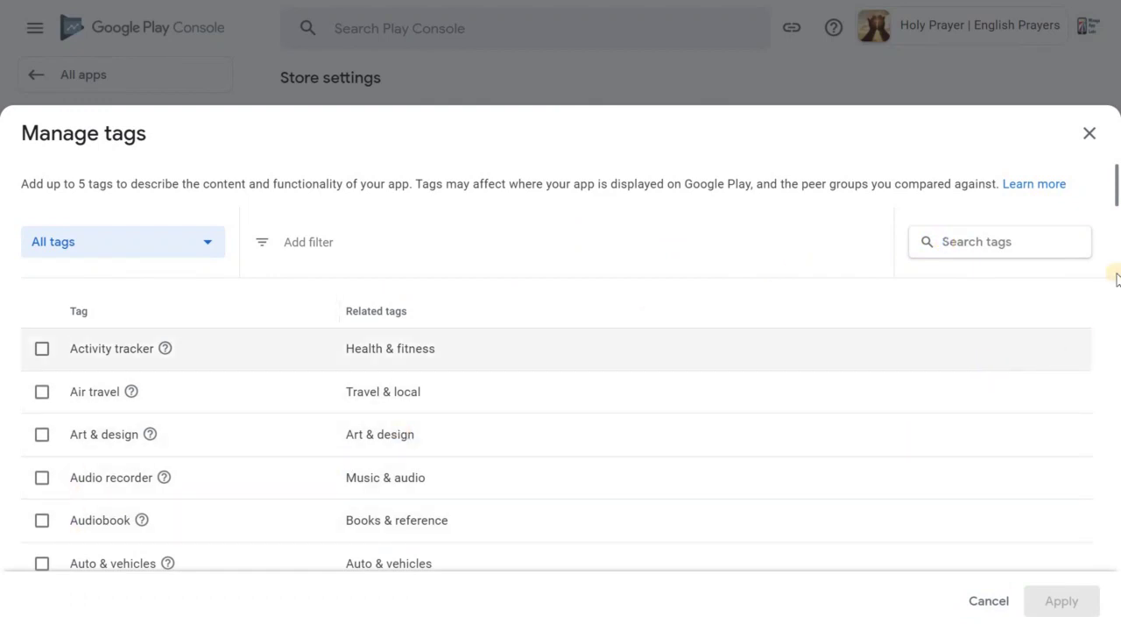
pyautogui.moveTo(1118, 206); pyautogui.dragTo(1117, 311)
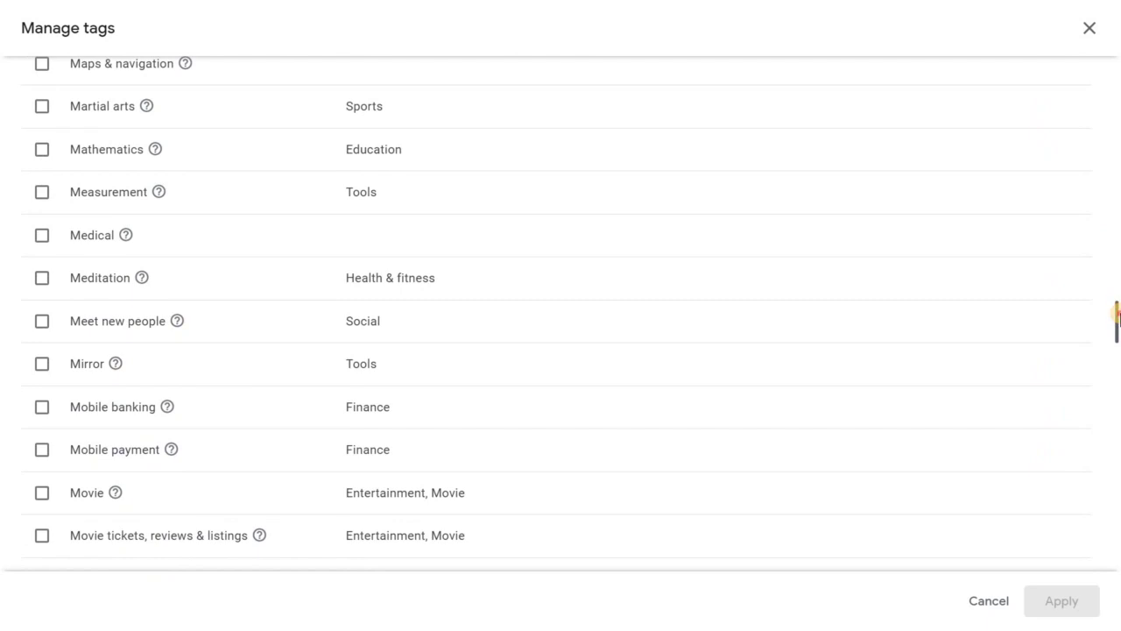
pyautogui.moveTo(1118, 316); pyautogui.dragTo(1116, 325)
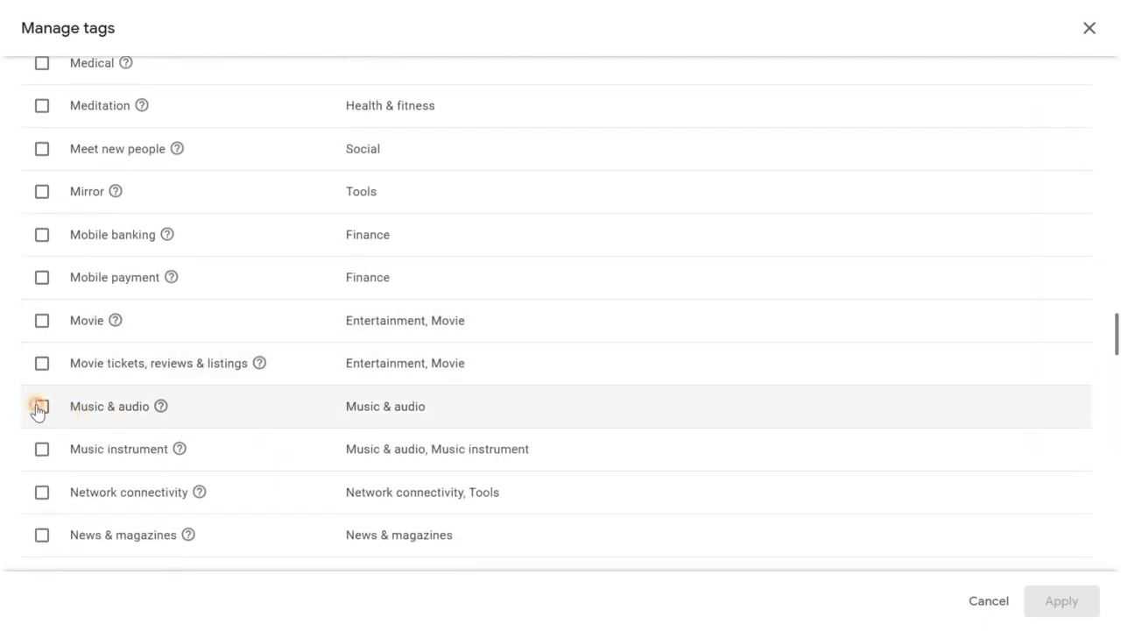
pyautogui.click(39, 408)
pyautogui.click(1080, 596)
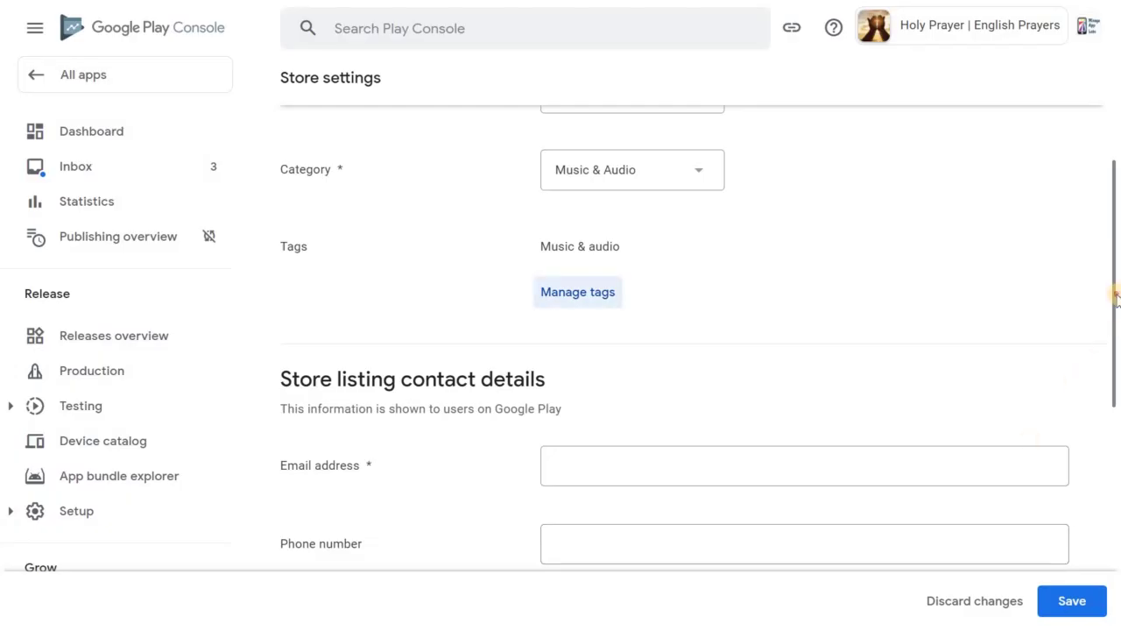
# Enter the developer's contact e-mail, save the store settings, and go back to the dashboard
pyautogui.moveTo(1116, 298); pyautogui.dragTo(1116, 408)
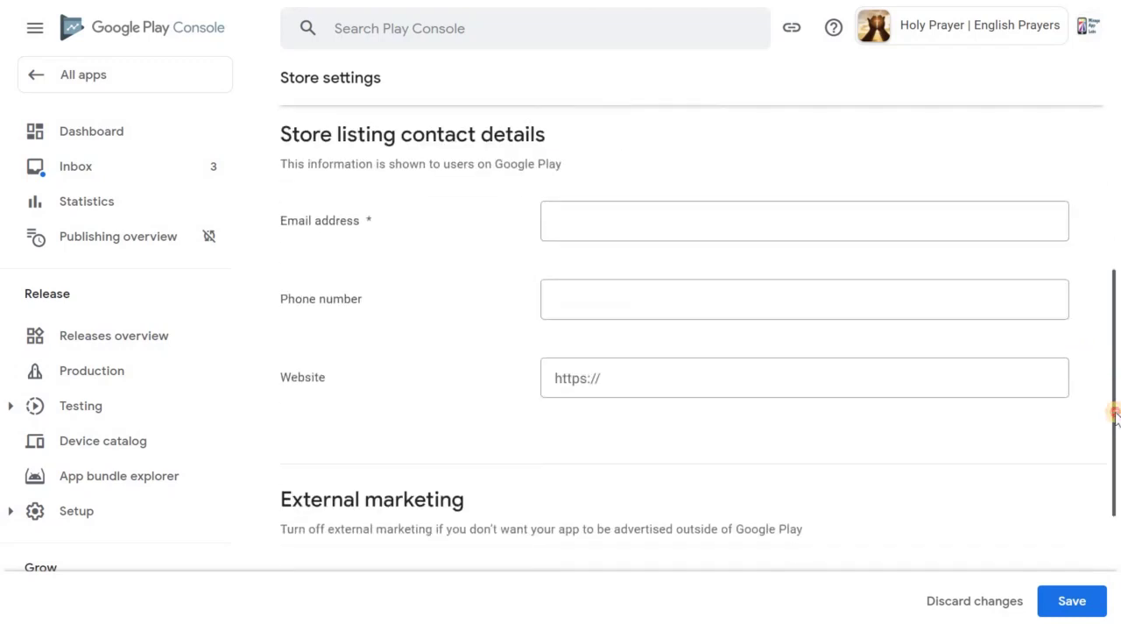
pyautogui.click(719, 222)
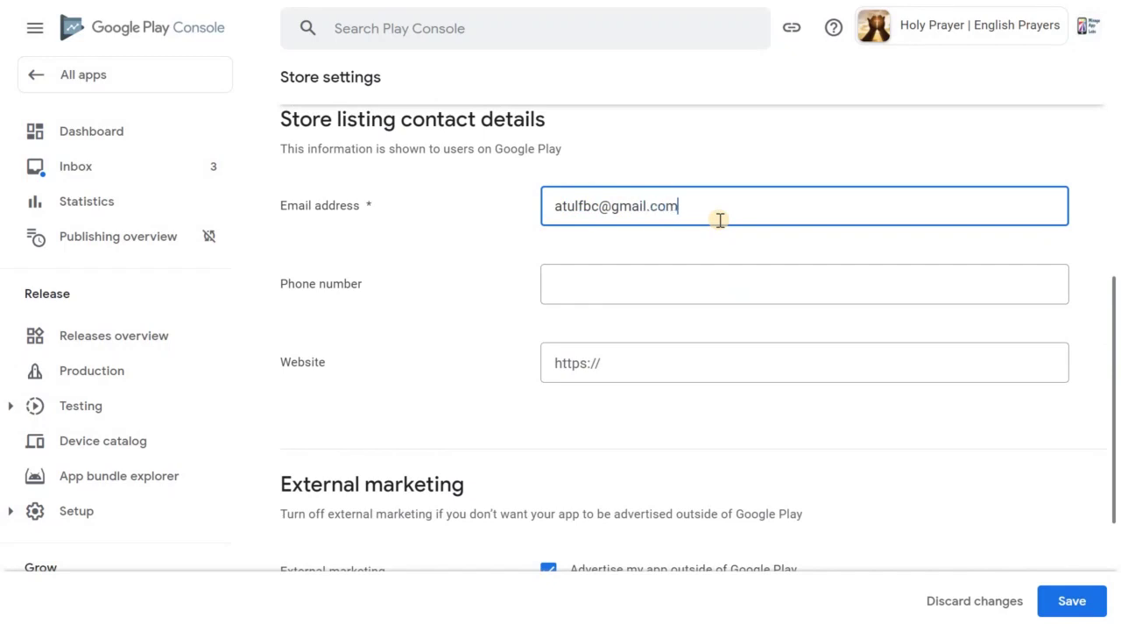
pyautogui.click(1055, 601)
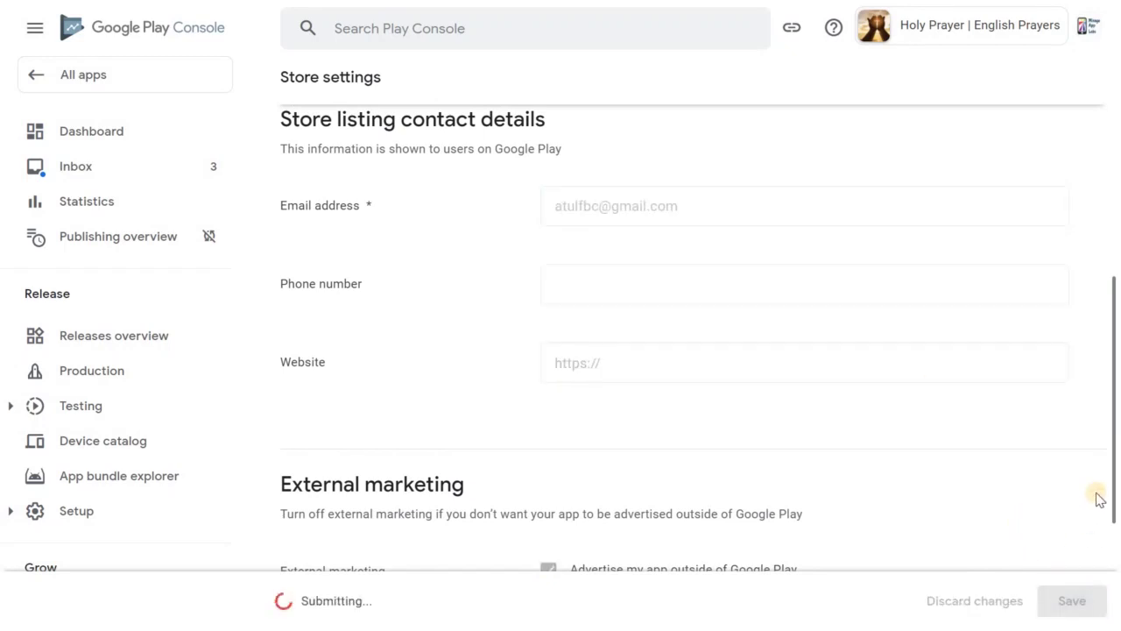
pyautogui.scroll(-2, 1113, 525)
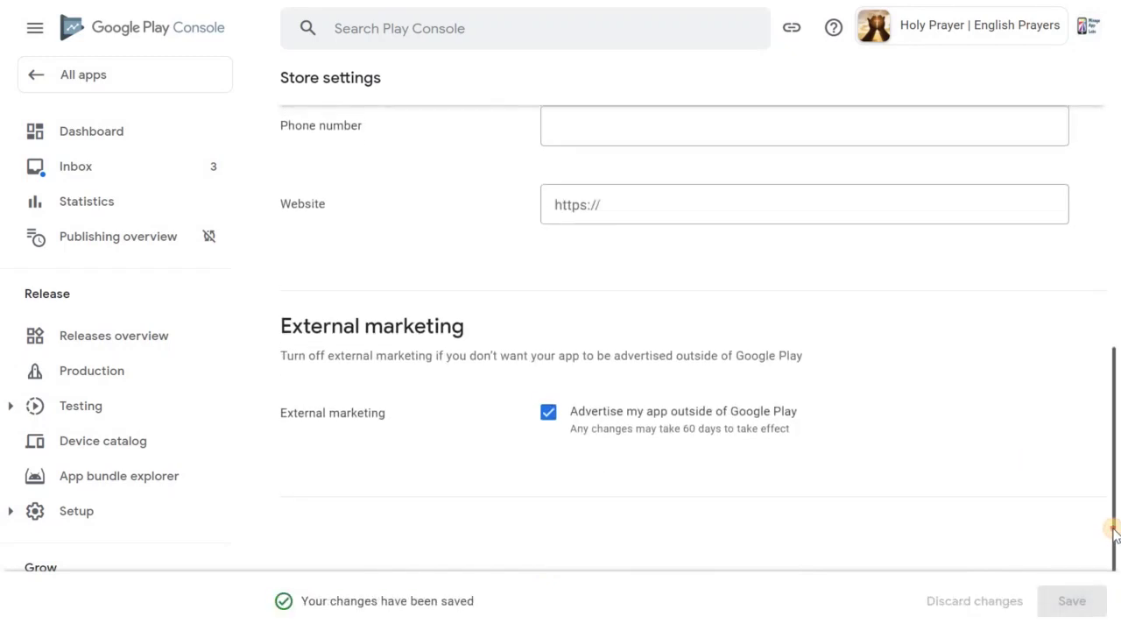
pyautogui.scroll(7, 1091, 260)
pyautogui.click(172, 149)
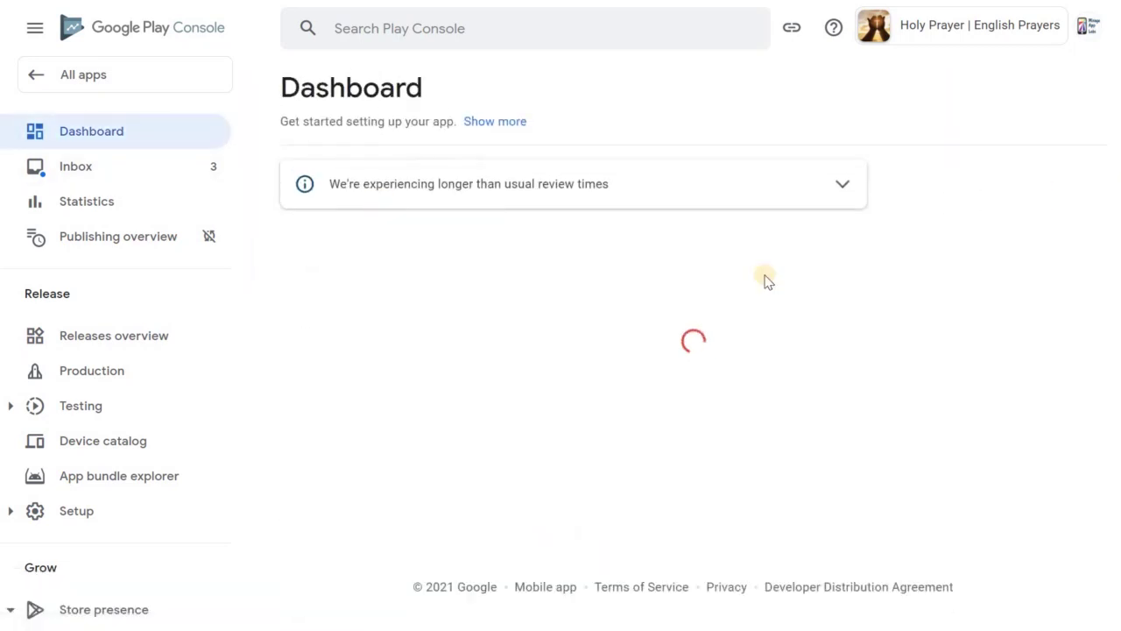
# Open App content under Policy and start the Privacy policy declaration
pyautogui.scroll(-10, 1112, 239)
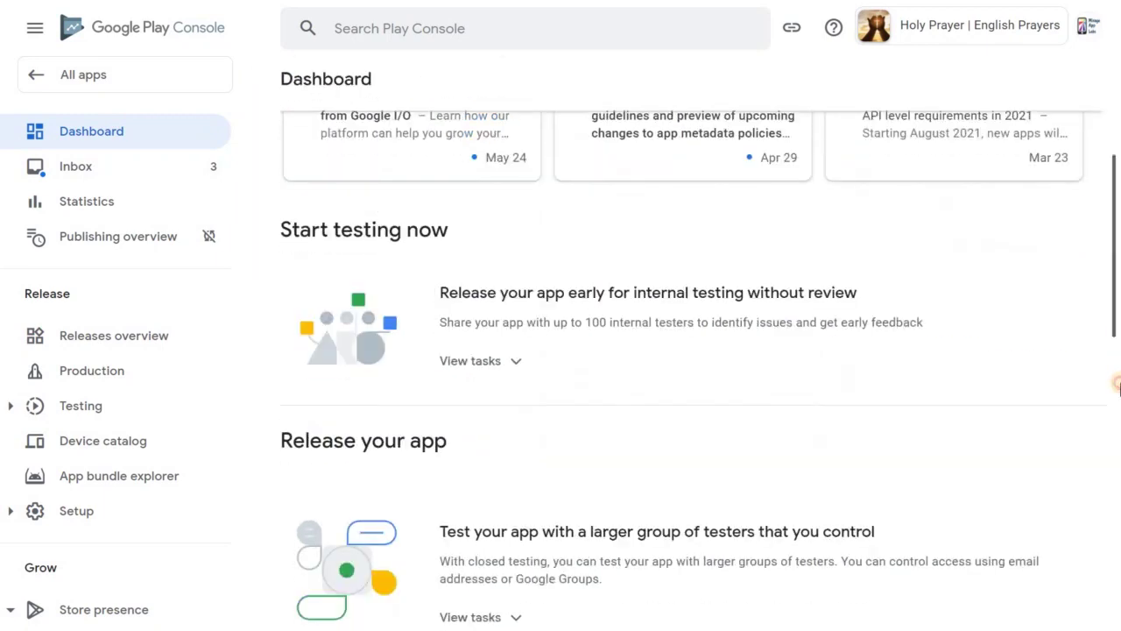
pyautogui.scroll(10, 1074, 346)
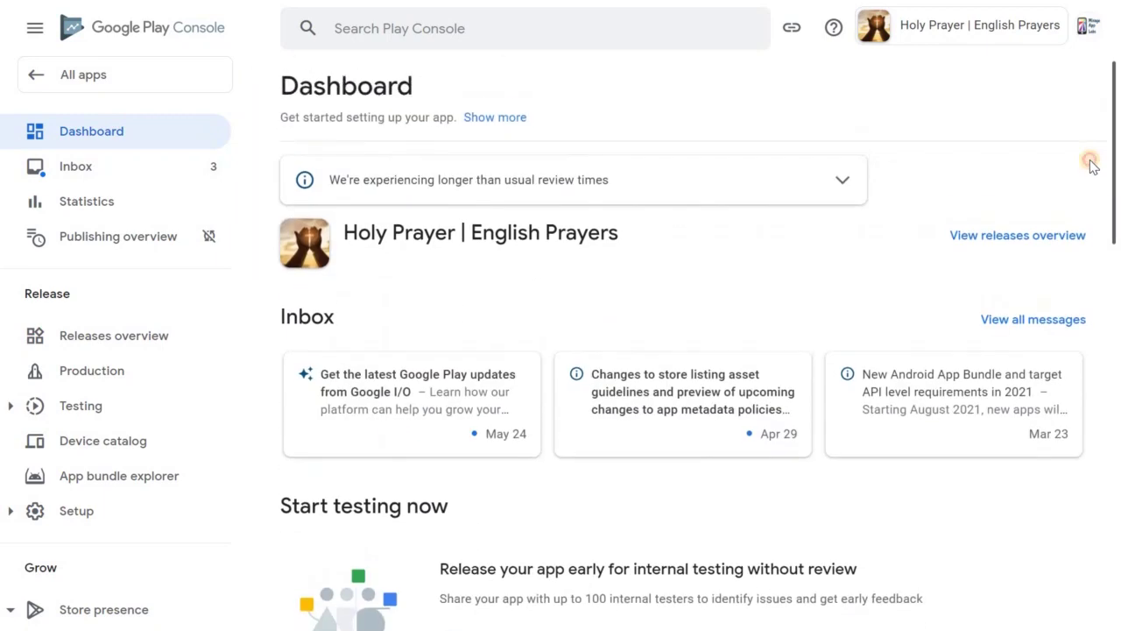
pyautogui.moveTo(252, 262); pyautogui.dragTo(263, 604)
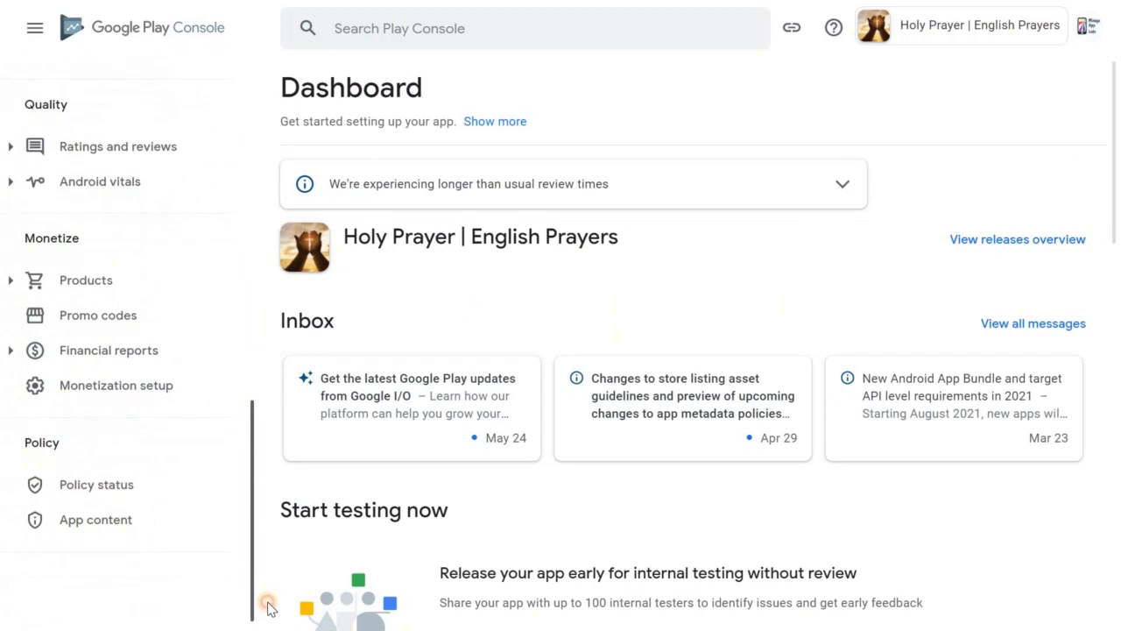
pyautogui.click(157, 526)
pyautogui.click(295, 320)
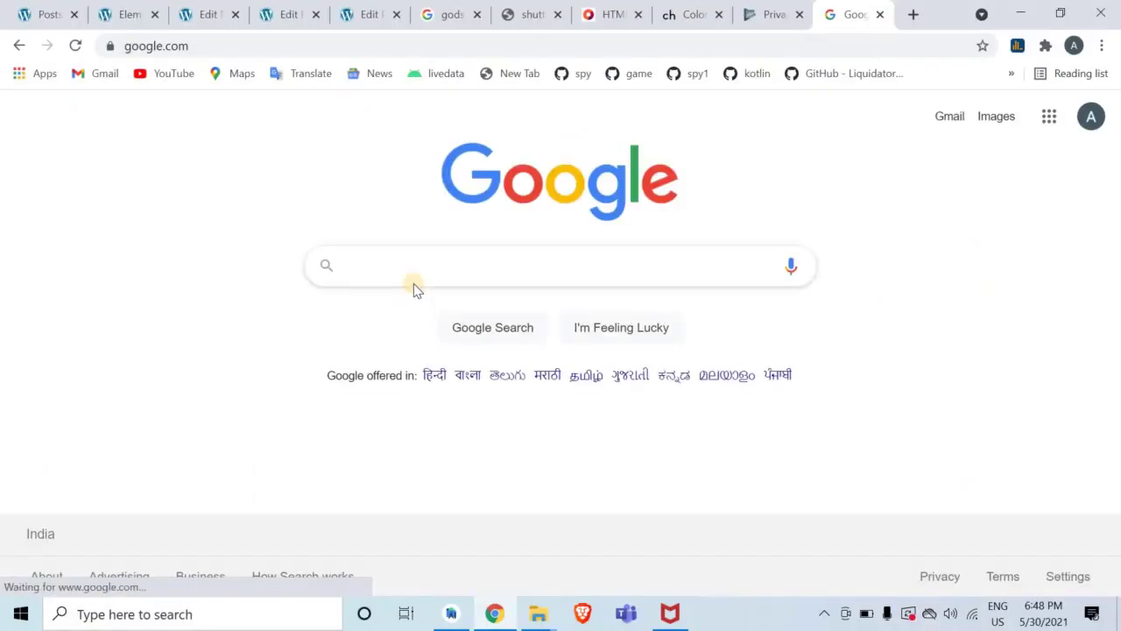
# Search the web for an app privacy policy generator and open the App Privacy Policy Generator site
pyautogui.write('app')
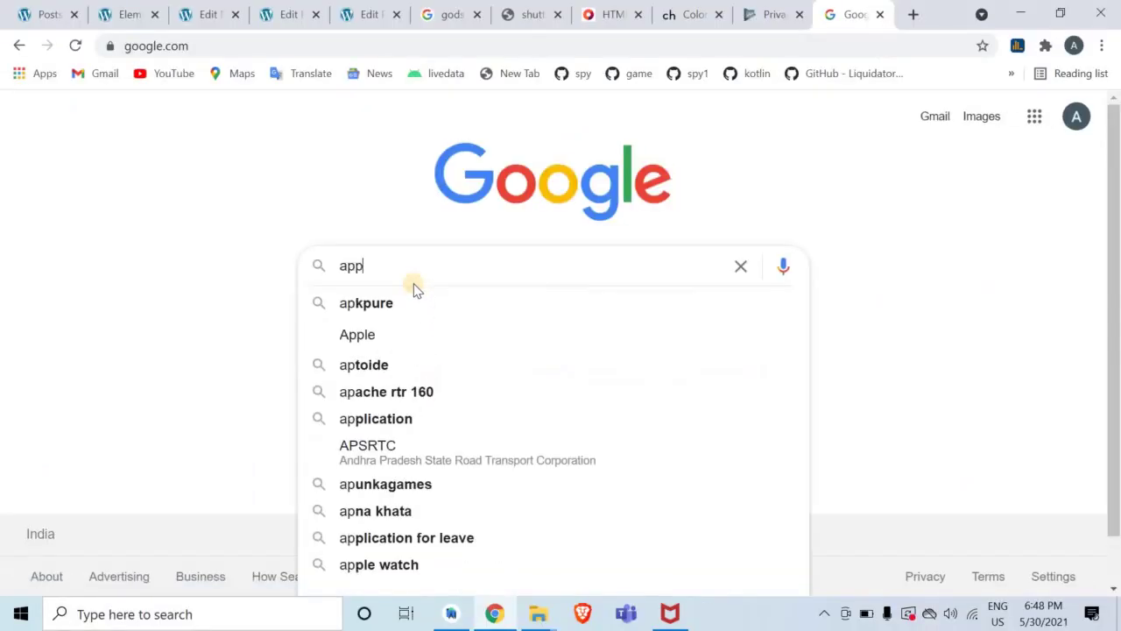
pyautogui.write(' privac')
pyautogui.press('Down')
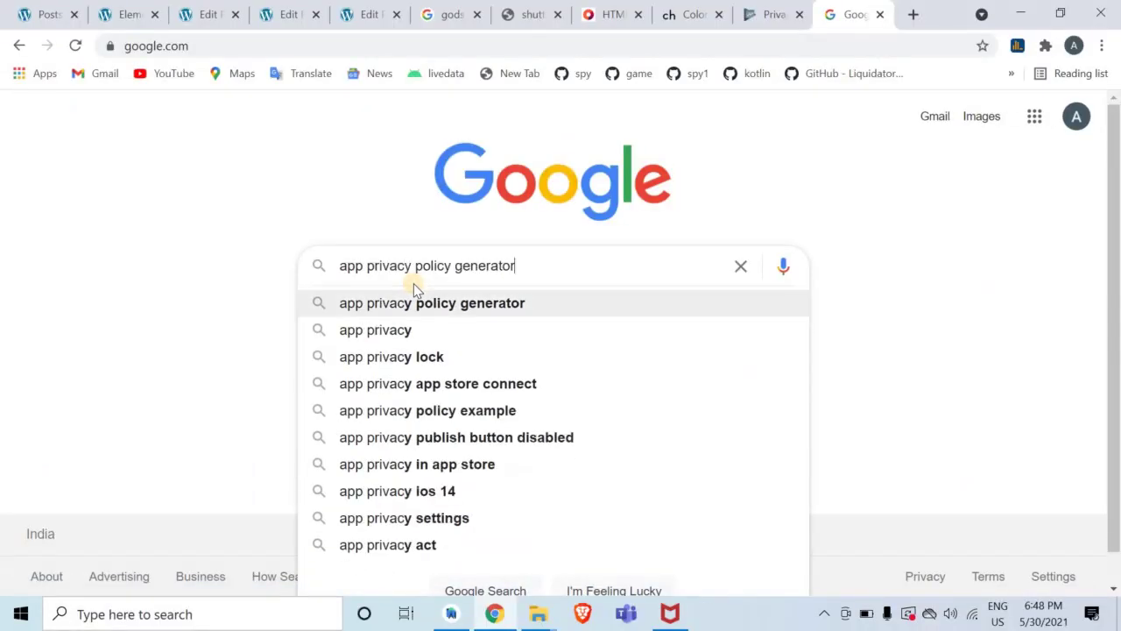
pyautogui.press('Return')
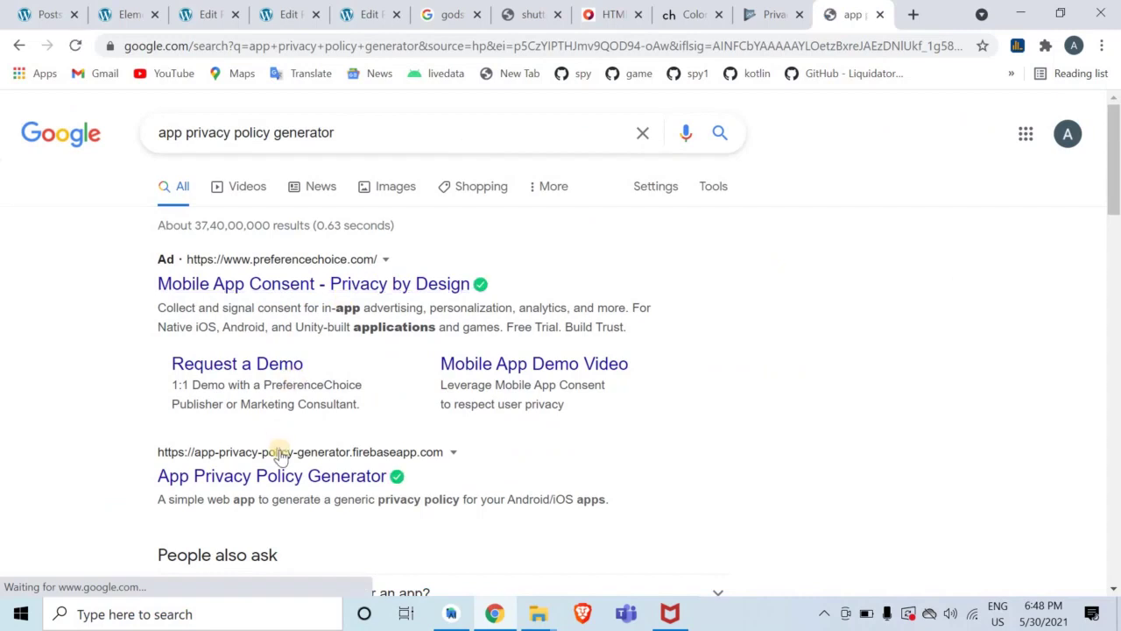
pyautogui.click(285, 473)
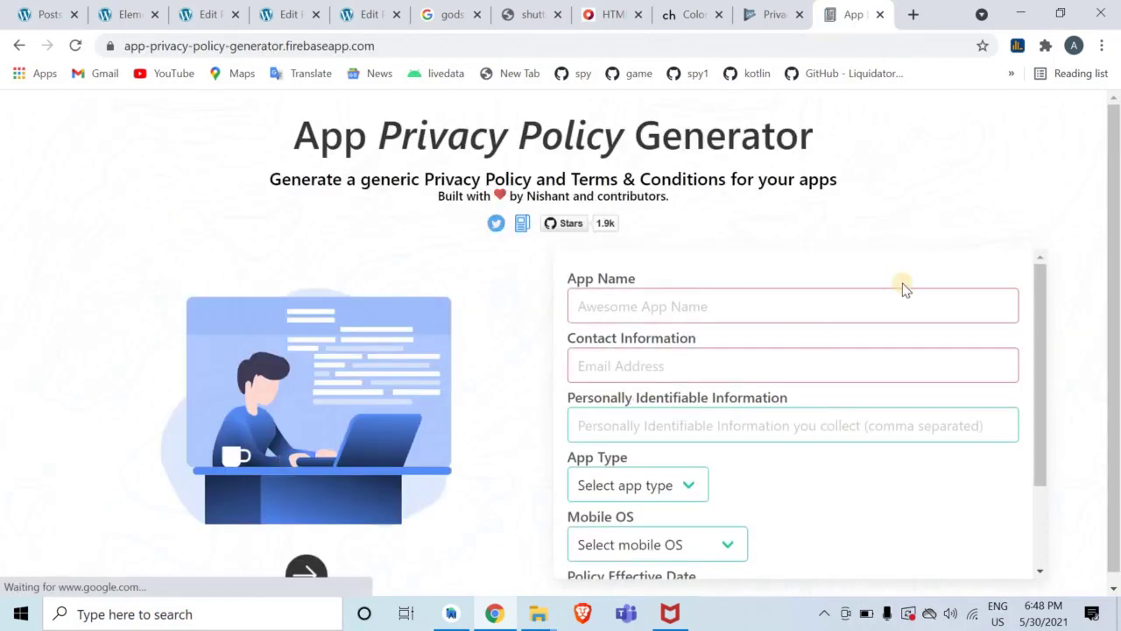
# Enter the app name Holy Prayer and the contact e-mail in the generator form
pyautogui.scroll(-1, 1119, 186)
pyautogui.click(741, 290)
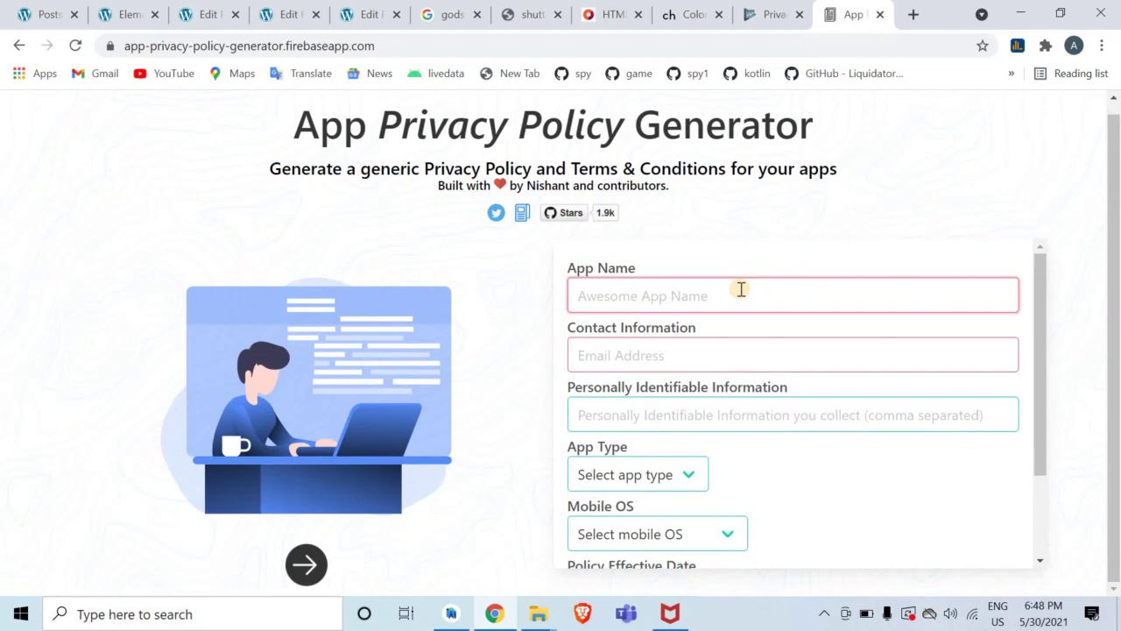
pyautogui.press('Tab')
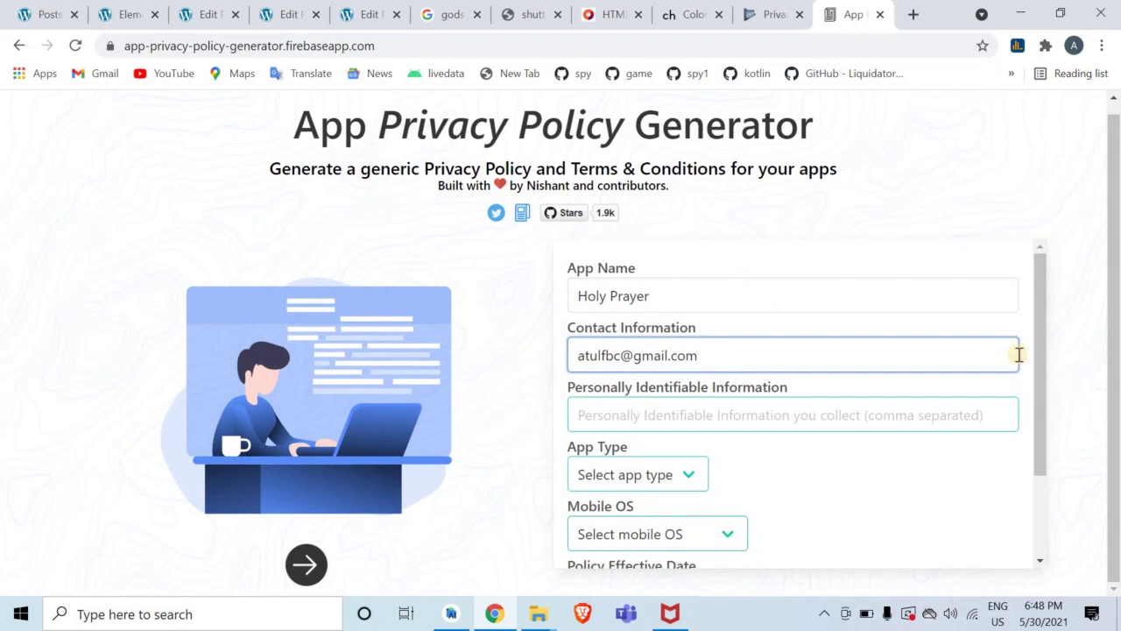
pyautogui.moveTo(1042, 357); pyautogui.dragTo(1037, 503)
# Choose Free, Android, effective date 05/30/2021 and owner type Individual, then begin the developer name
pyautogui.click(654, 362)
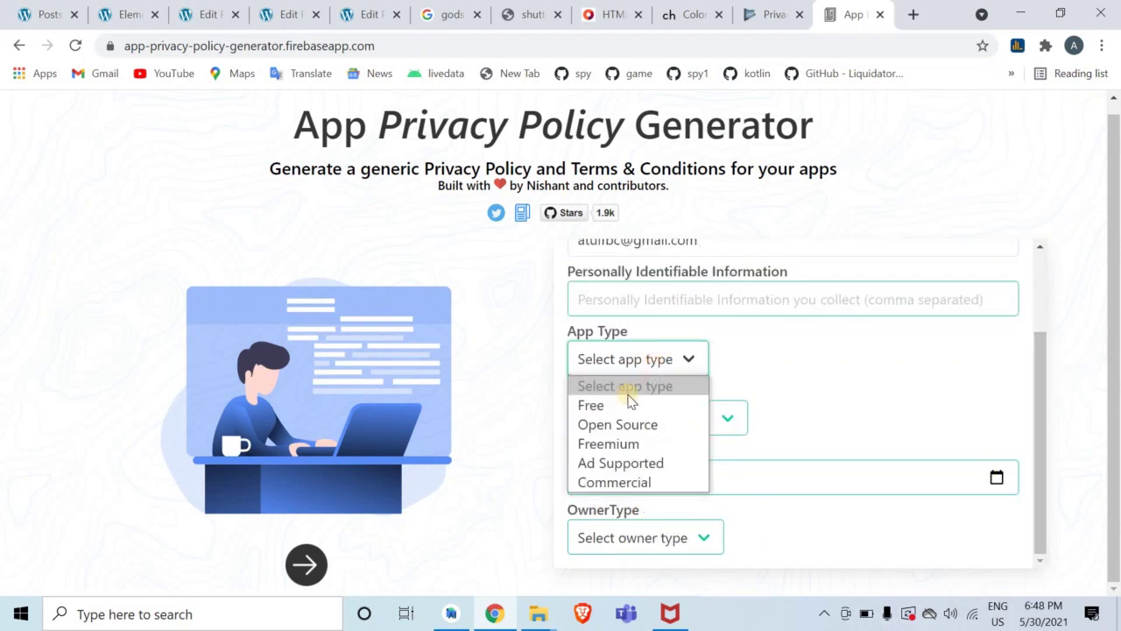
pyautogui.click(621, 406)
pyautogui.click(627, 419)
pyautogui.click(624, 465)
pyautogui.click(619, 492)
pyautogui.click(606, 538)
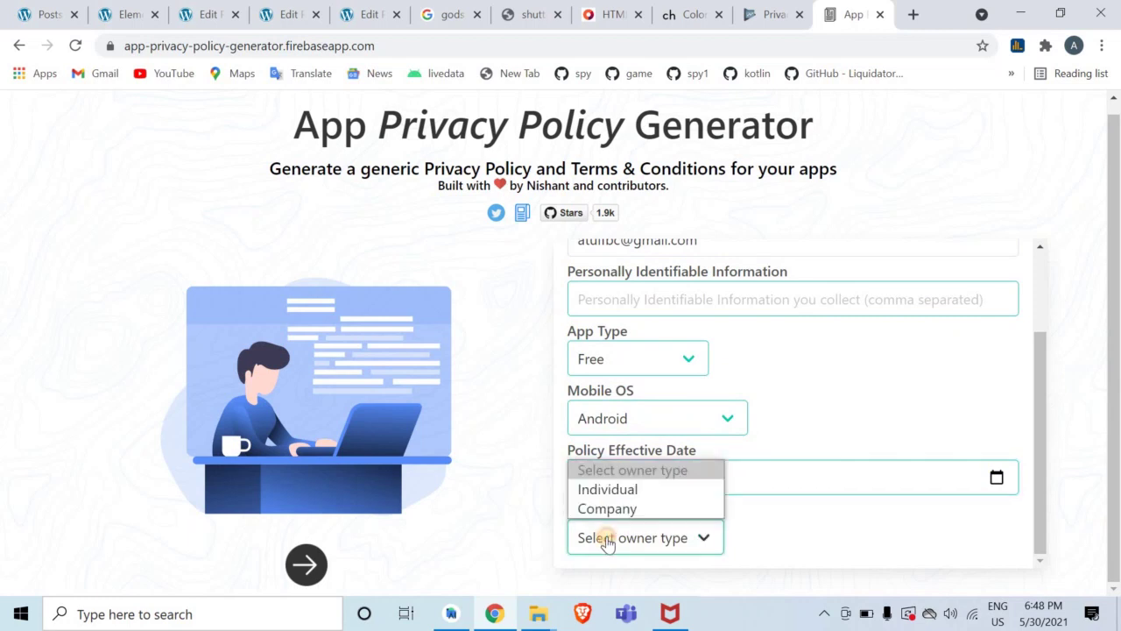
pyautogui.click(596, 489)
pyautogui.scroll(-1, 1031, 499)
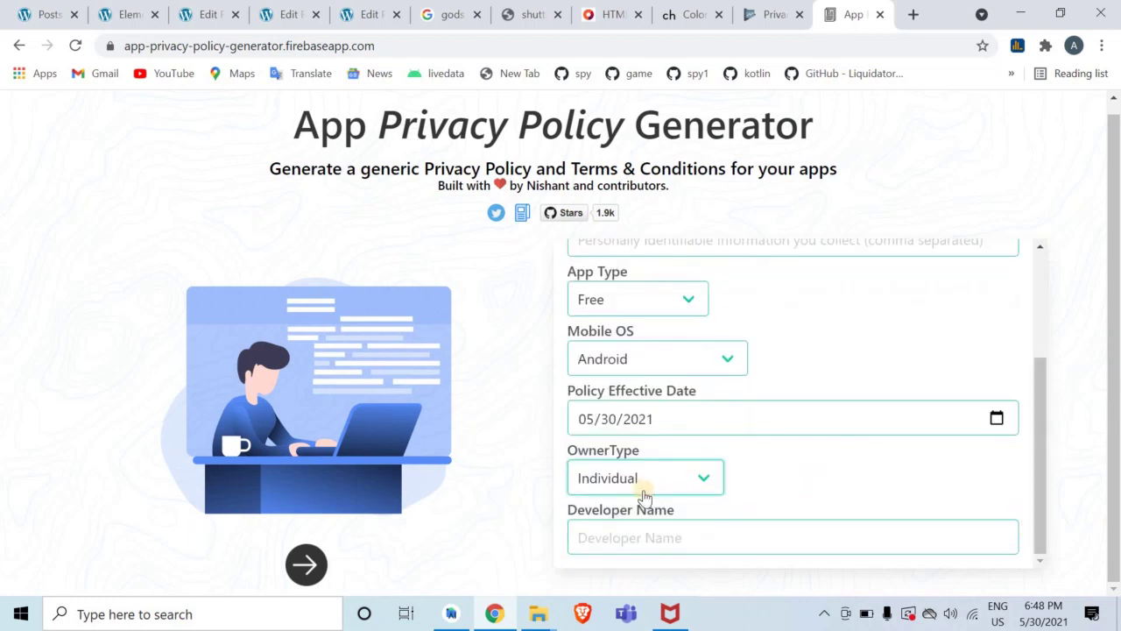
pyautogui.click(650, 548)
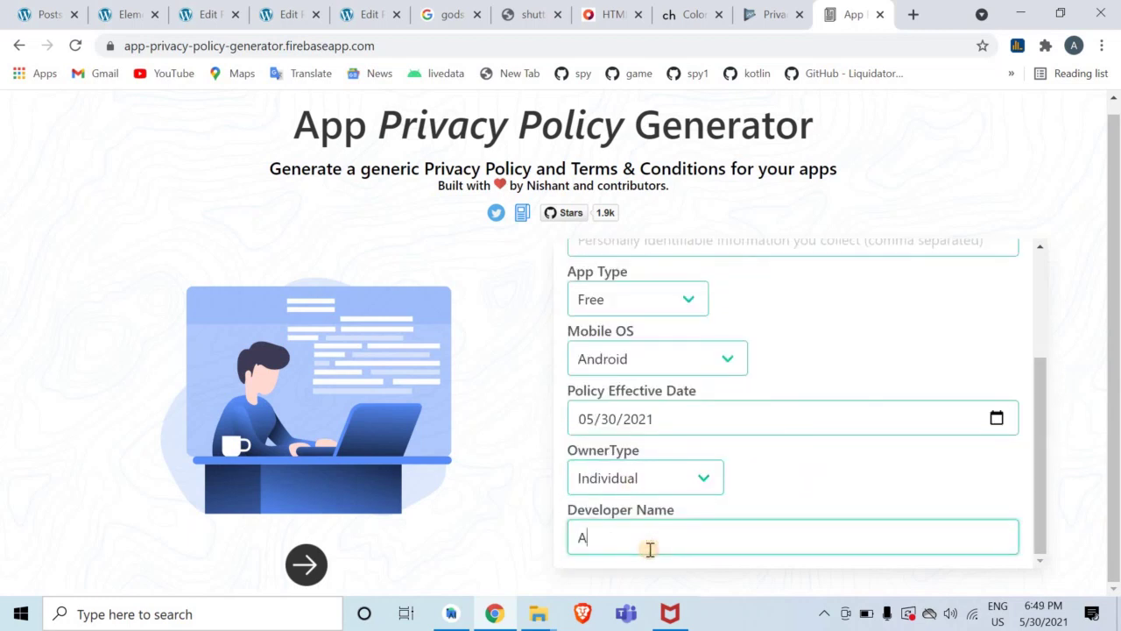
# Advance through the remaining form steps and display the generated Holy Prayer privacy policy
pyautogui.click(304, 565)
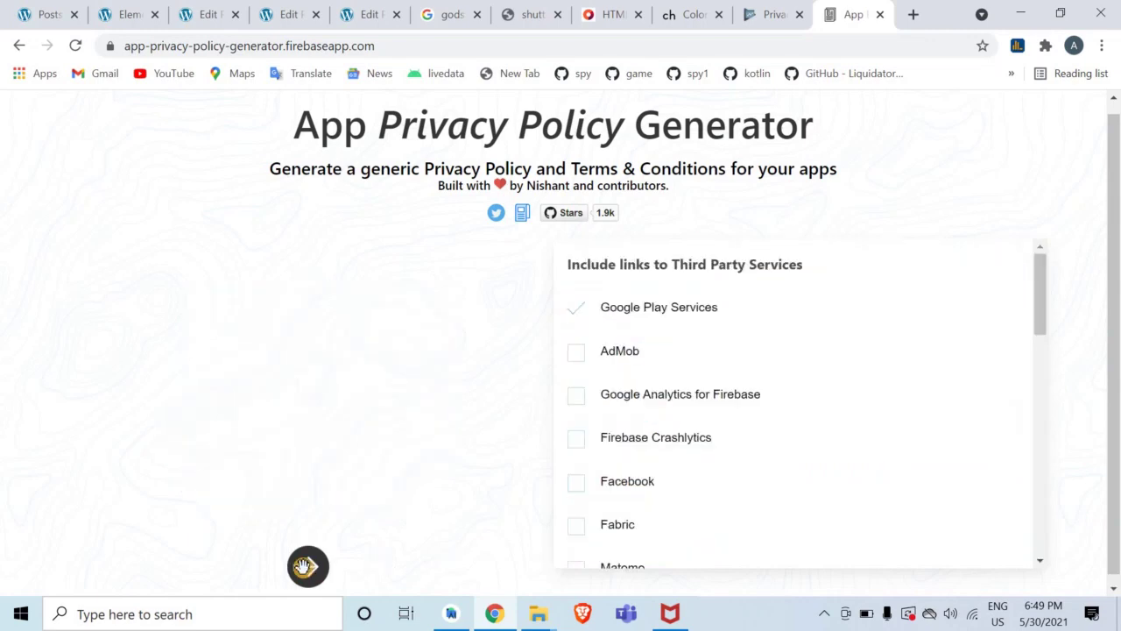
pyautogui.click(302, 566)
pyautogui.click(315, 568)
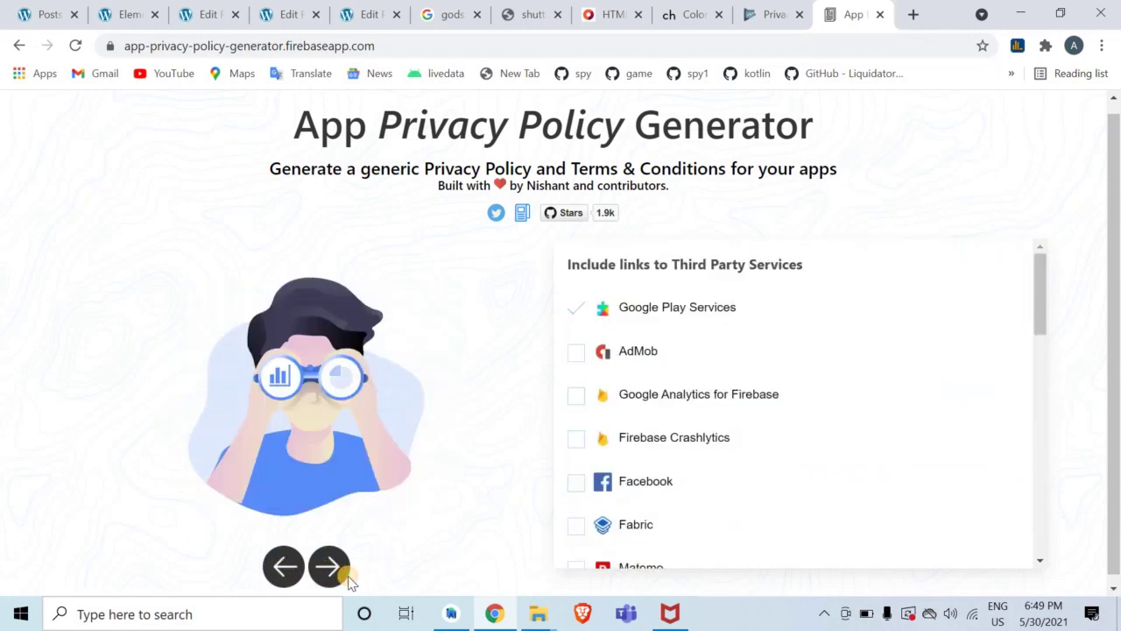
pyautogui.click(349, 580)
pyautogui.click(646, 525)
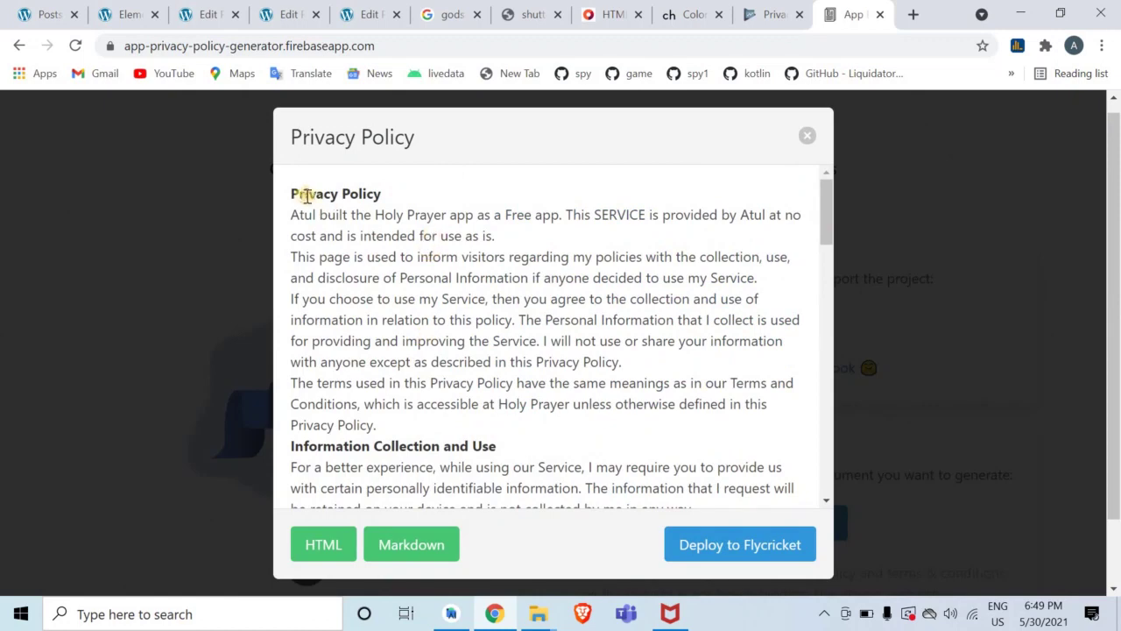
# Copy the entire privacy policy text and open a new browser tab
pyautogui.moveTo(292, 194); pyautogui.dragTo(539, 445)
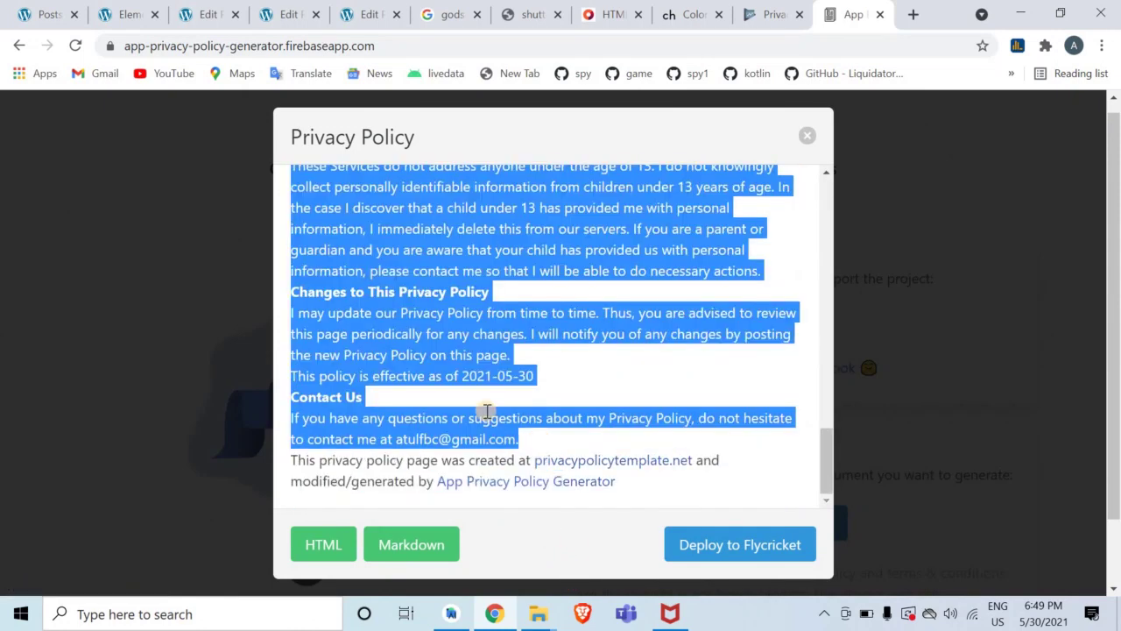
pyautogui.rightClick(486, 412)
pyautogui.click(511, 424)
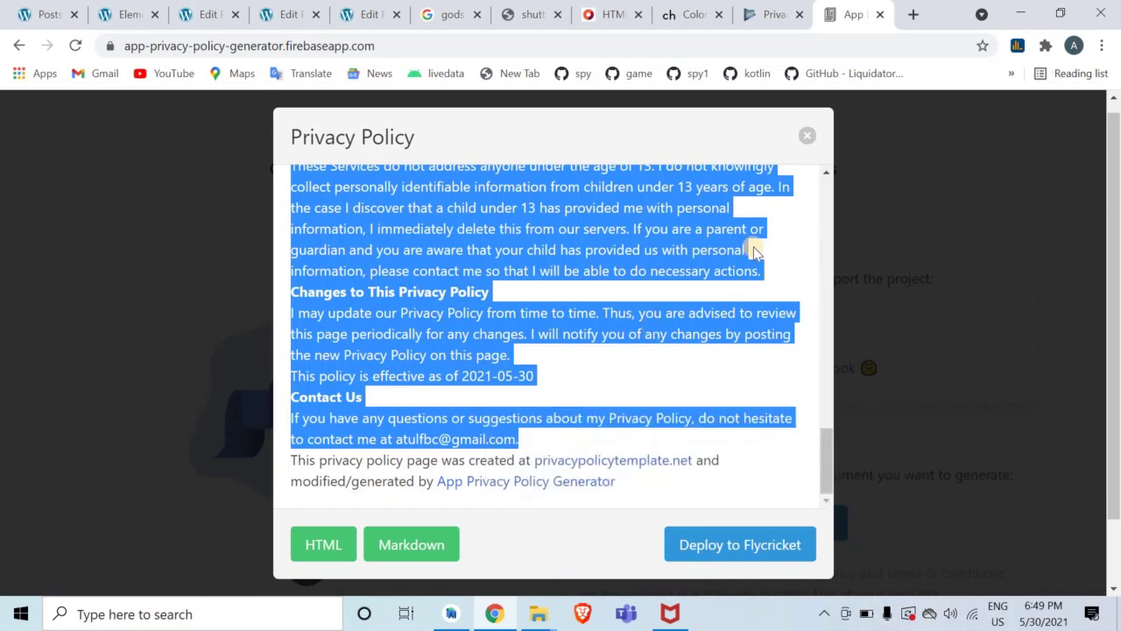
pyautogui.hotkey('ctrl', 't')
# Search for google sites, open Google Sites and start a blank site
pyautogui.write('gogal')
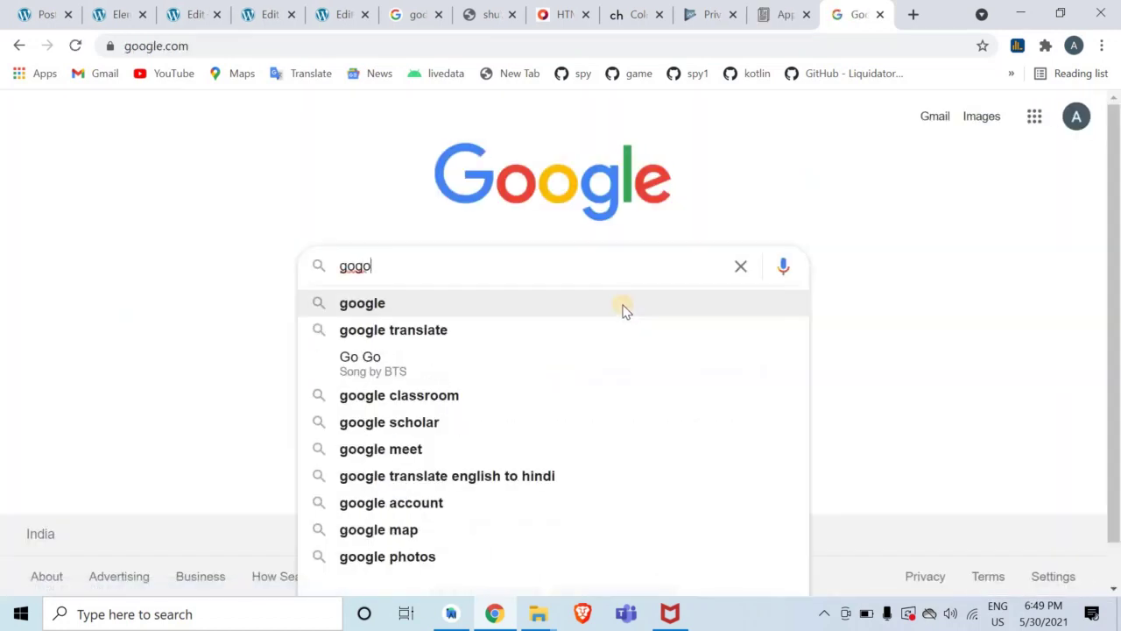
pyautogui.press('BackSpace')
pyautogui.press('BackSpace')
pyautogui.press('BackSpace')
pyautogui.write('ogle s8')
pyautogui.press('BackSpace')
pyautogui.write('ites')
pyautogui.press('Return')
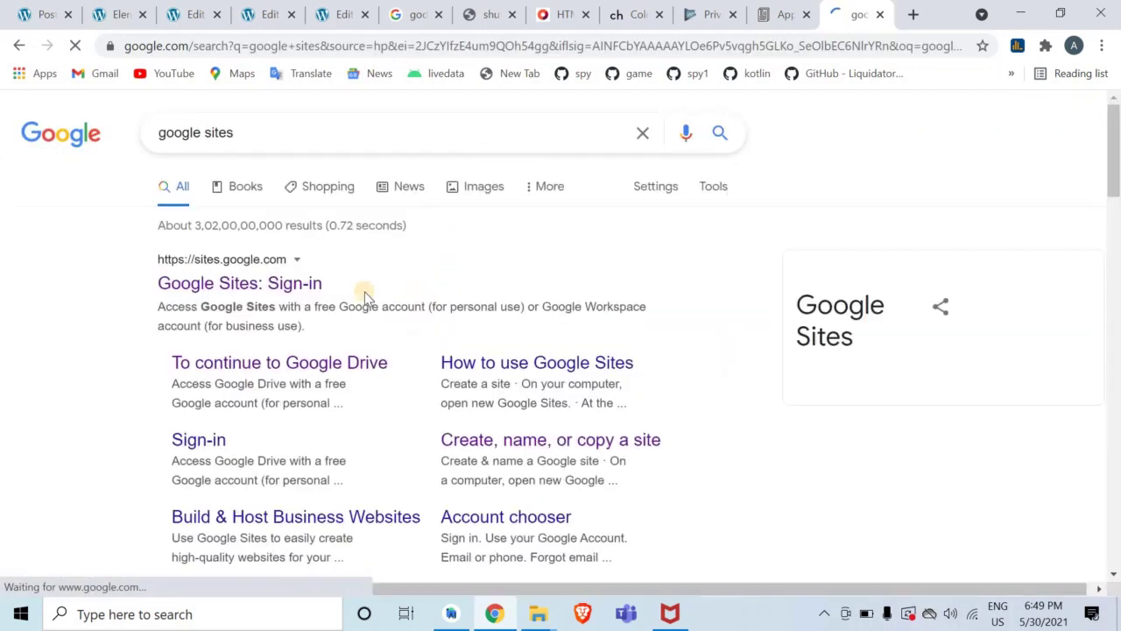
pyautogui.click(271, 289)
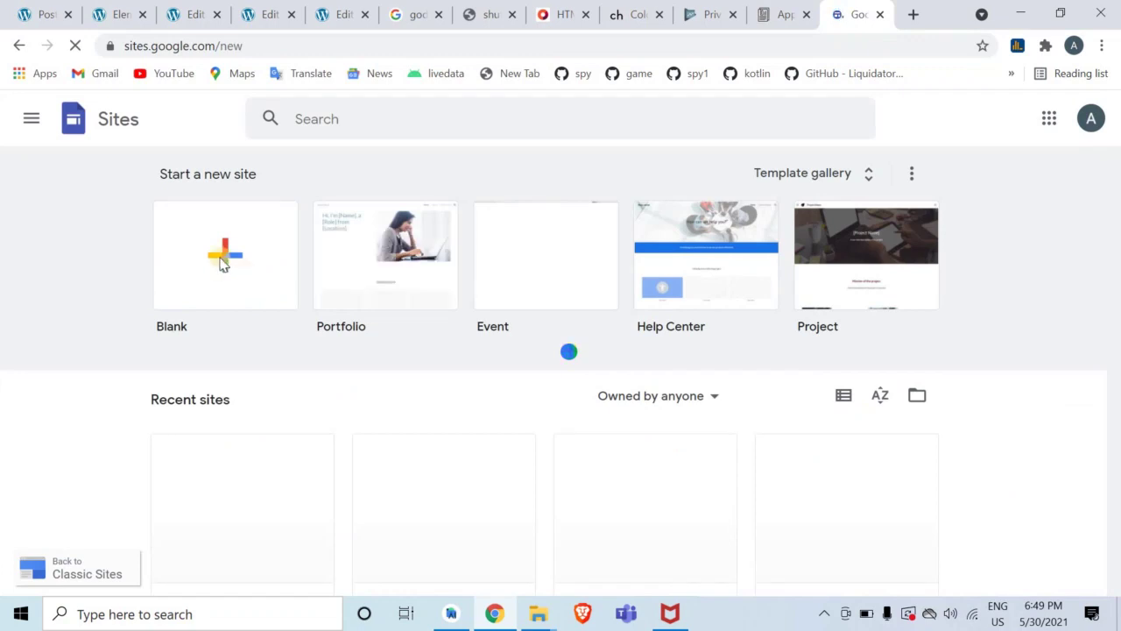
pyautogui.click(224, 261)
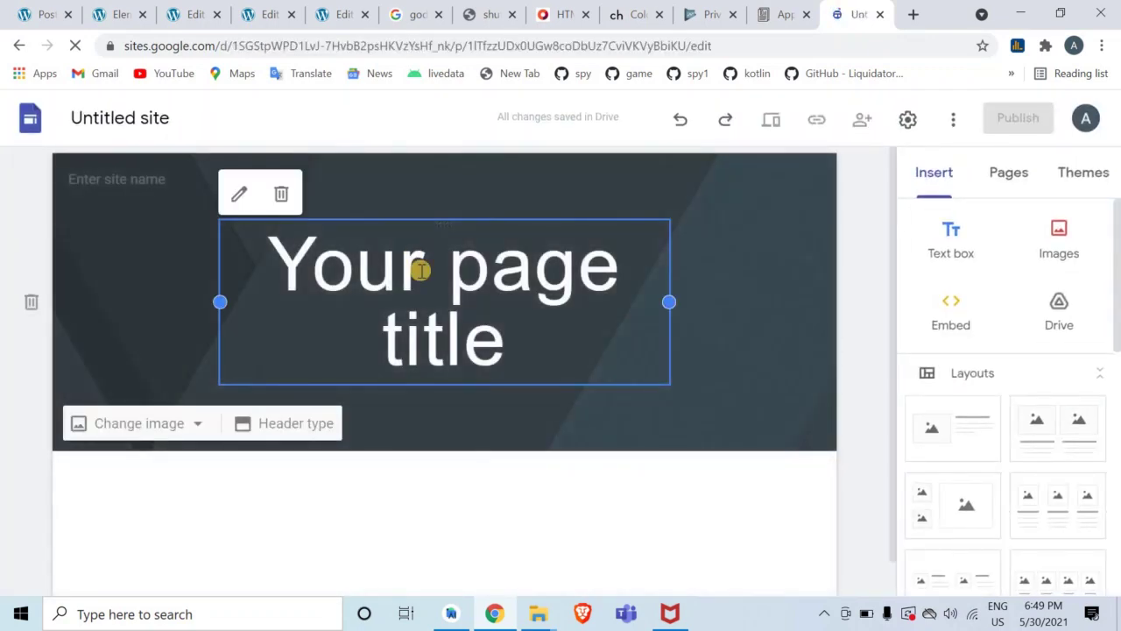
# Title the site 'Privacy Policy' in font size 55
pyautogui.click(425, 275)
pyautogui.hotkey('ctrl', 'a')
pyautogui.write('Prac')
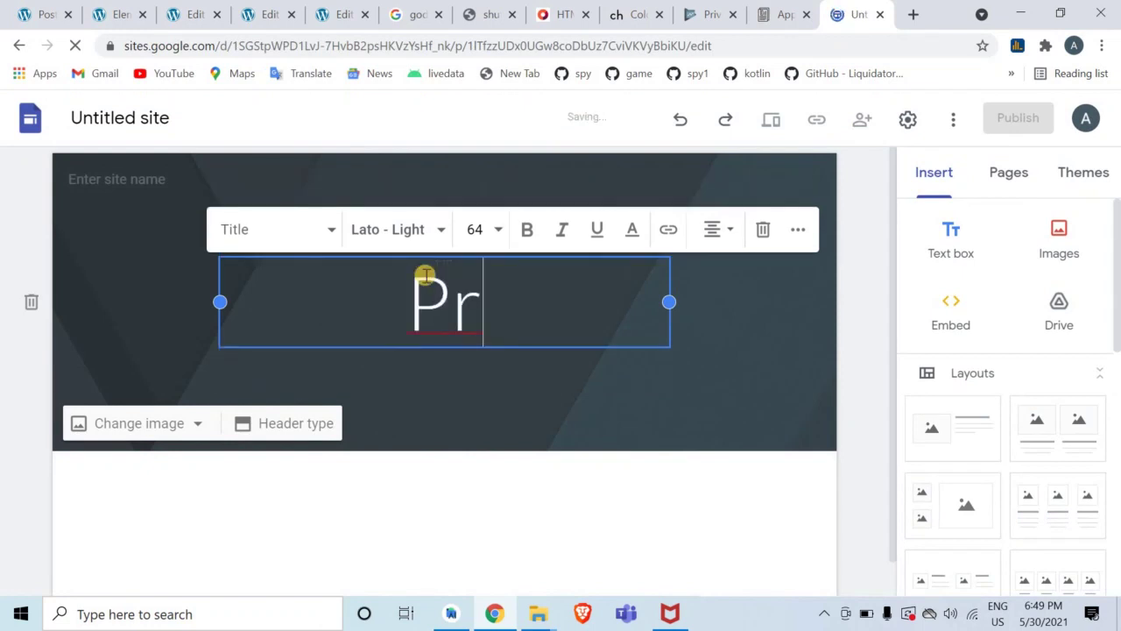
pyautogui.press('BackSpace')
pyautogui.press('BackSpace')
pyautogui.write('ivacy ')
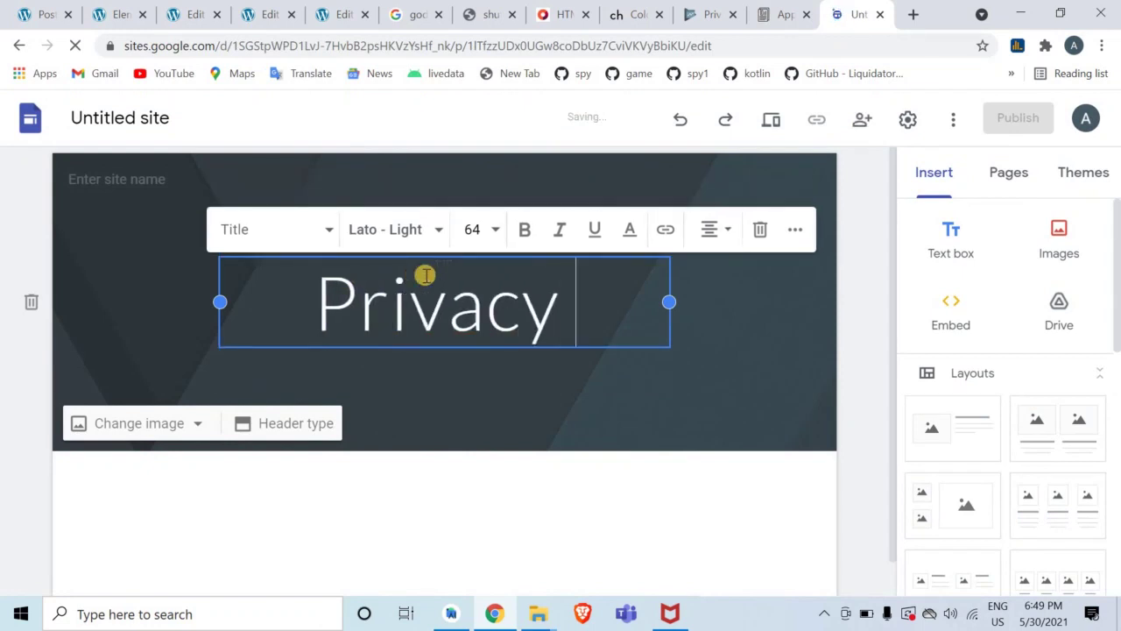
pyautogui.write('Policy')
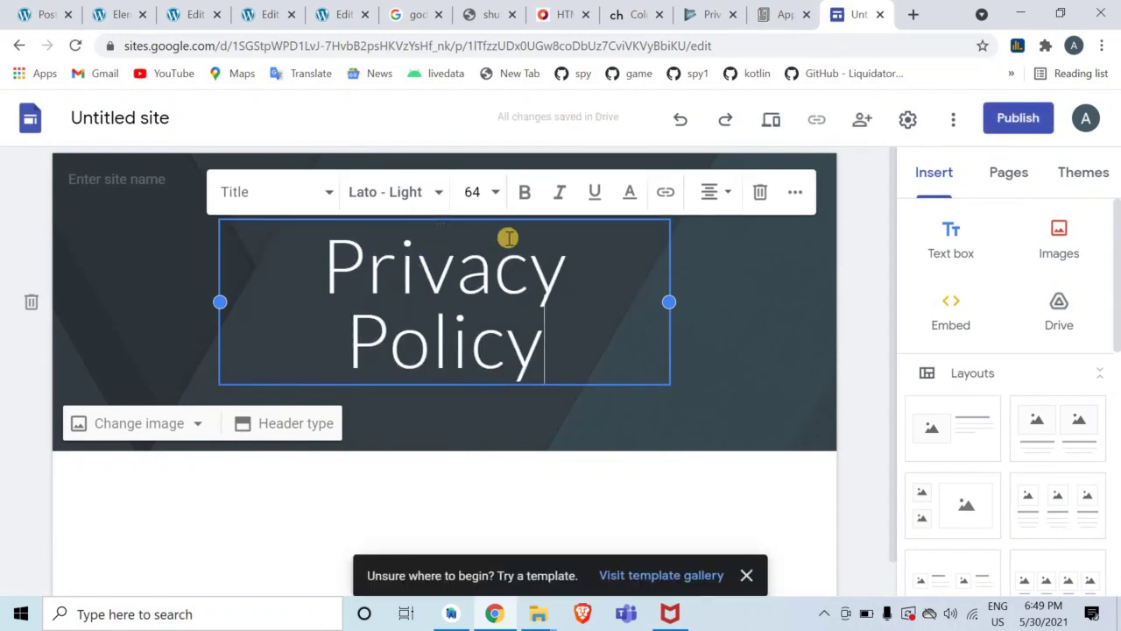
pyautogui.hotkey('ctrl', 'a')
pyautogui.click(478, 195)
pyautogui.write('55')
pyautogui.press('Return')
pyautogui.click(481, 449)
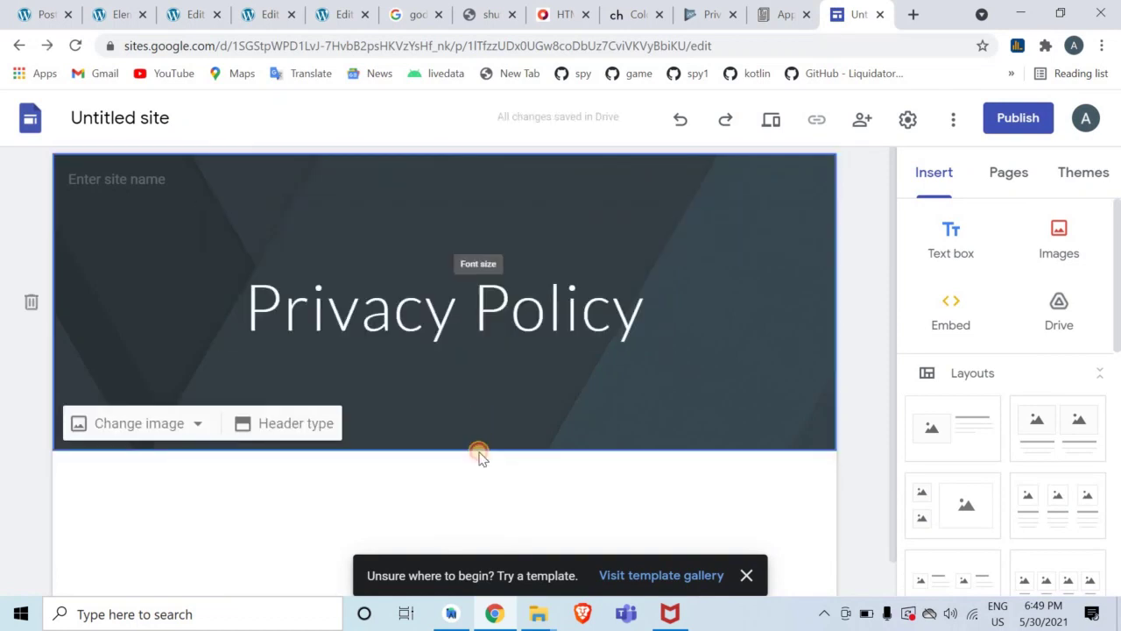
# Insert a text box below the header with the pasted policy text, then start publishing
pyautogui.doubleClick(467, 533)
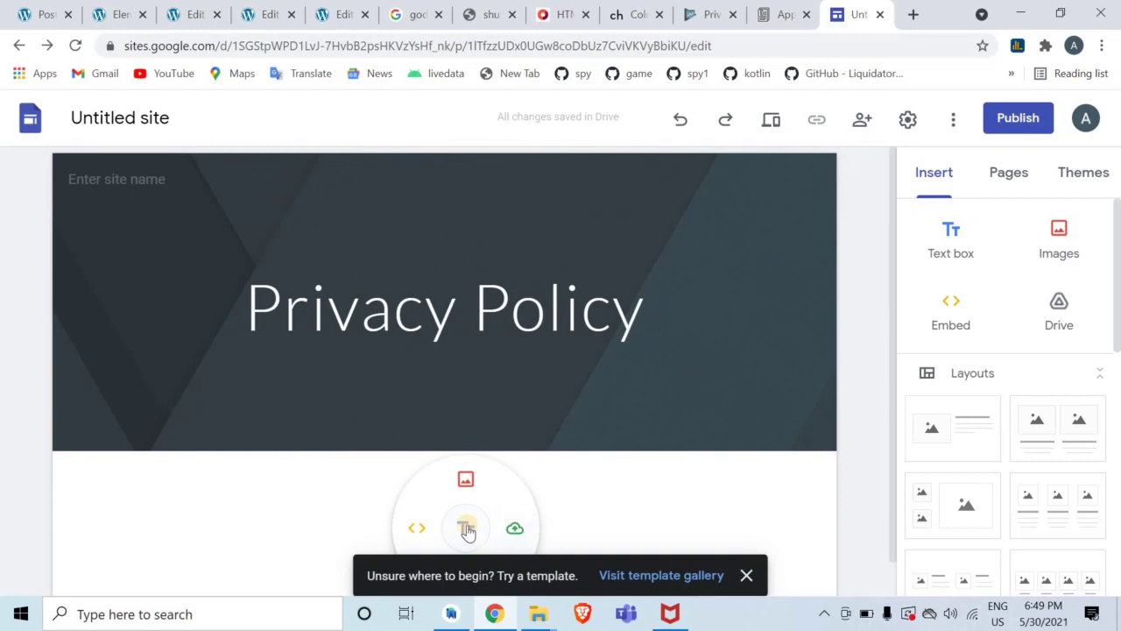
pyautogui.click(467, 530)
pyautogui.hotkey('ctrl', 'v')
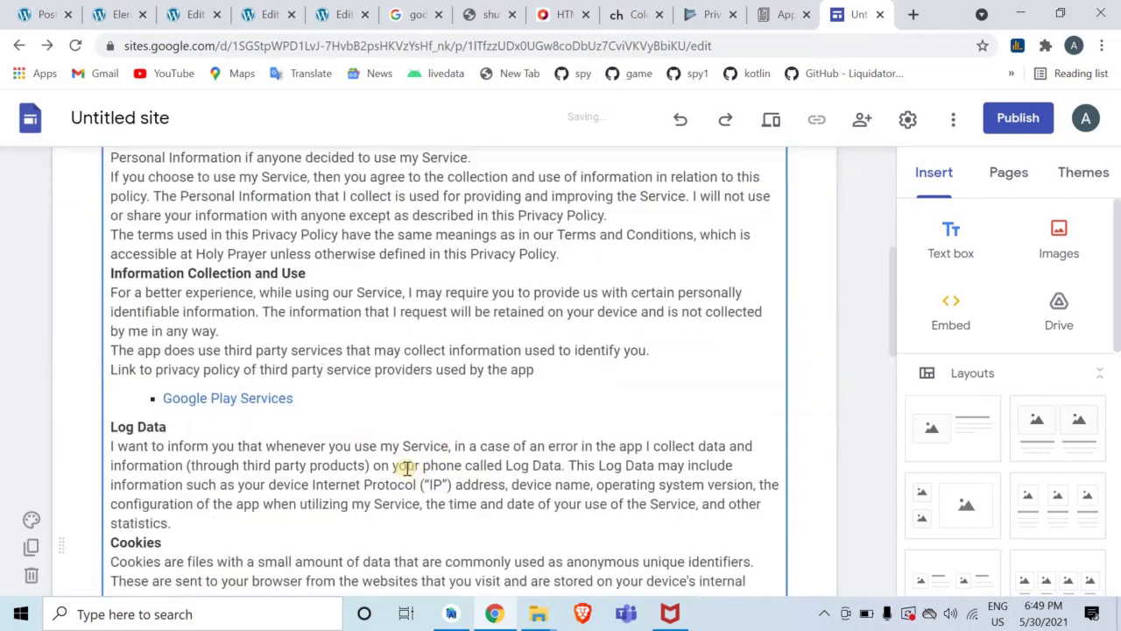
pyautogui.click(1015, 117)
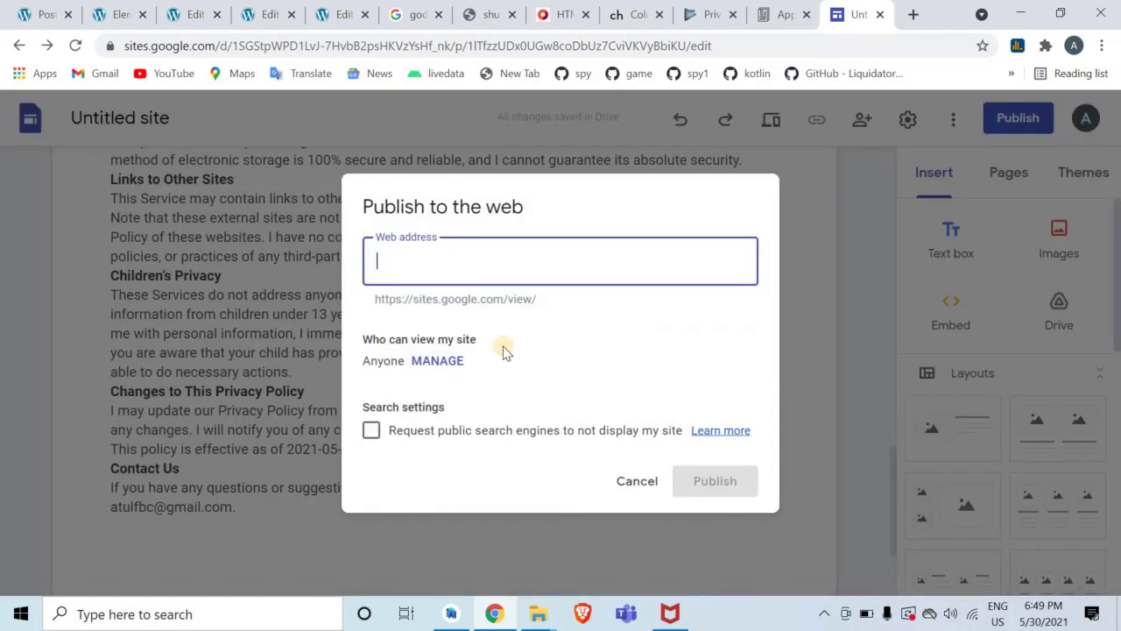
# Publish the site at web address holyprayer, kept out of search engine results
pyautogui.write('holyprayer')
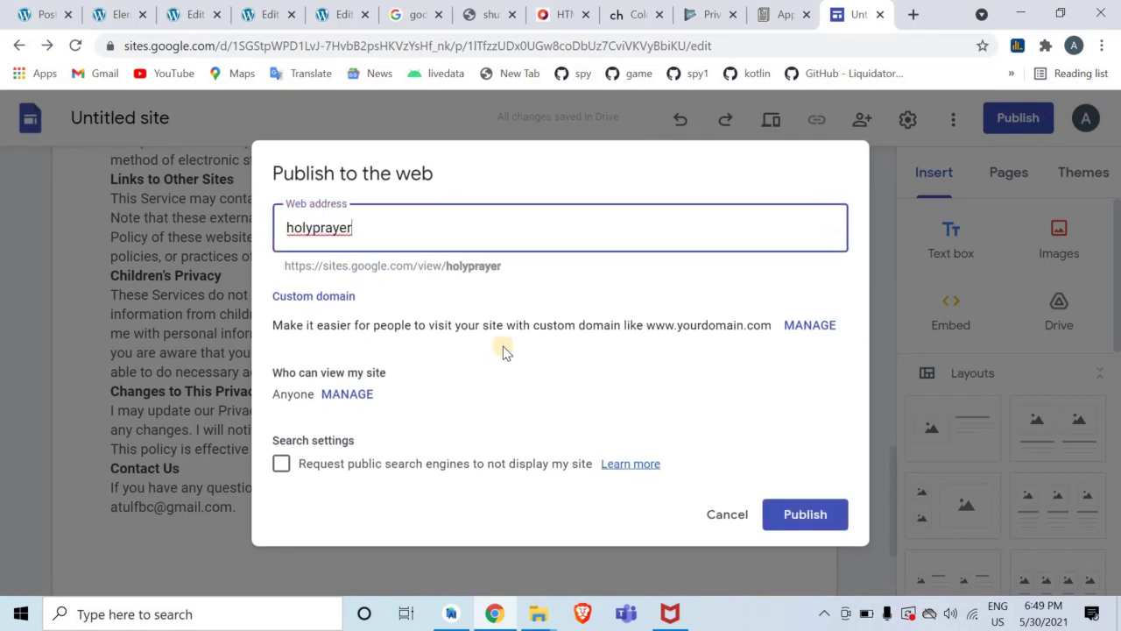
pyautogui.click(388, 467)
pyautogui.click(805, 514)
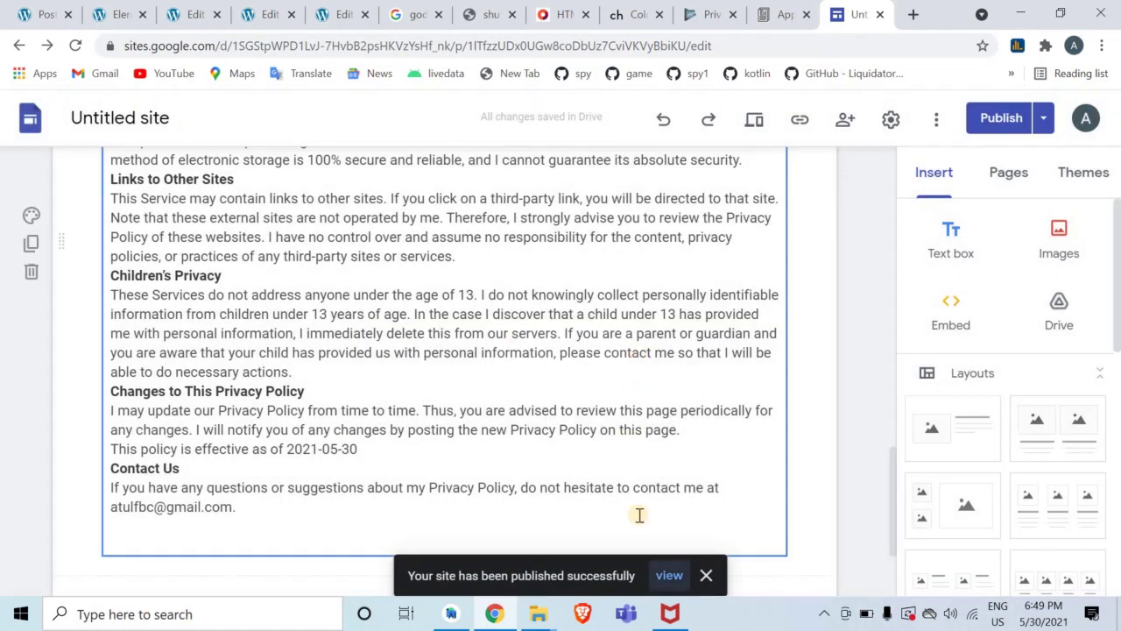
# Copy the published site's URL and focus the Play Console privacy policy URL field
pyautogui.click(668, 576)
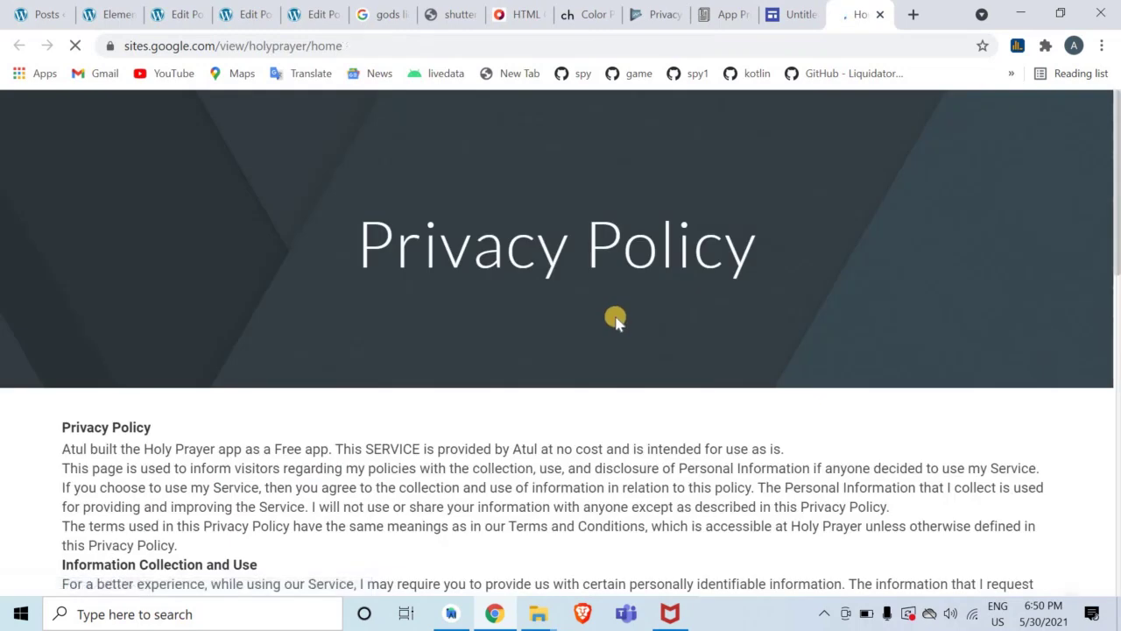
pyautogui.click(454, 49)
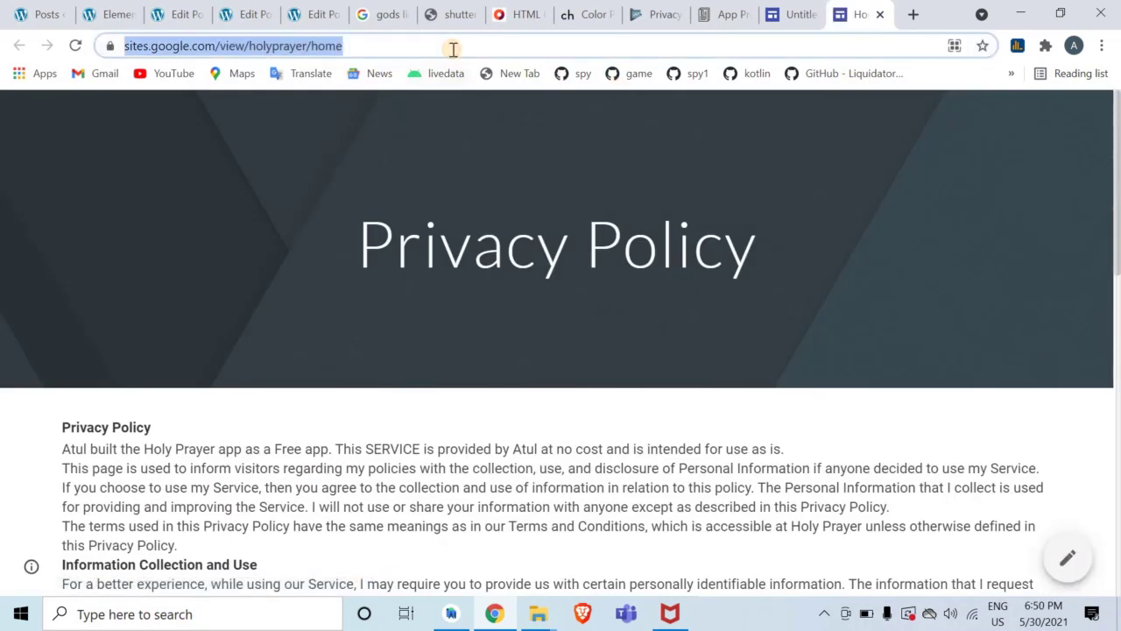
pyautogui.click(655, 14)
pyautogui.click(504, 359)
# Save sites.google.com/view/holyprayer as the privacy policy URL, then go to the Production release page
pyautogui.hotkey('ctrl', 'v')
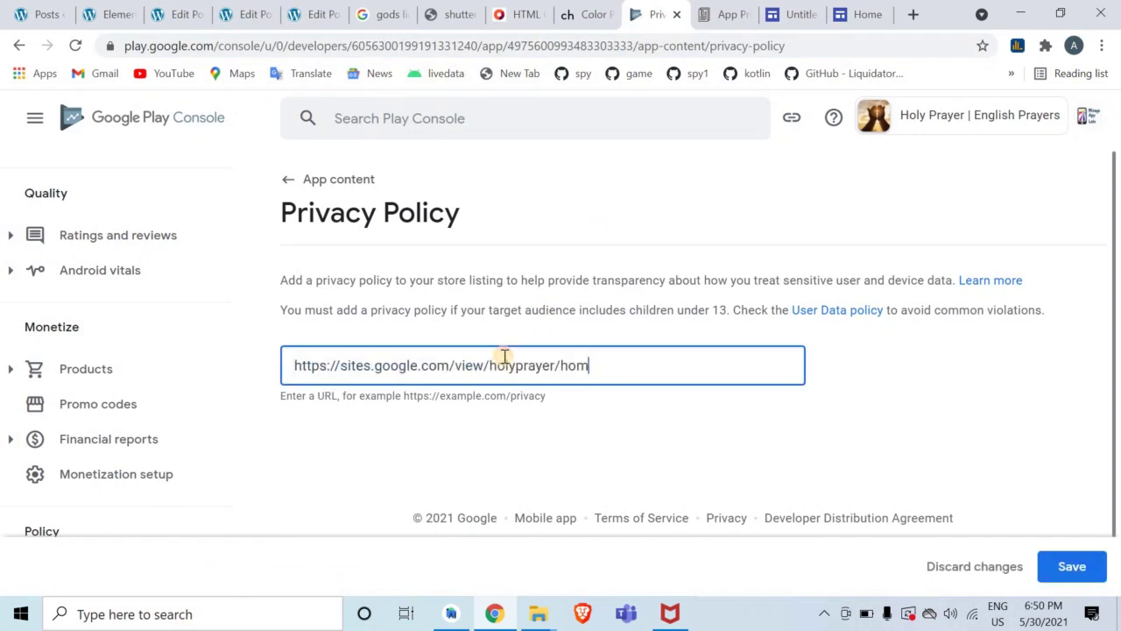
pyautogui.click(1073, 566)
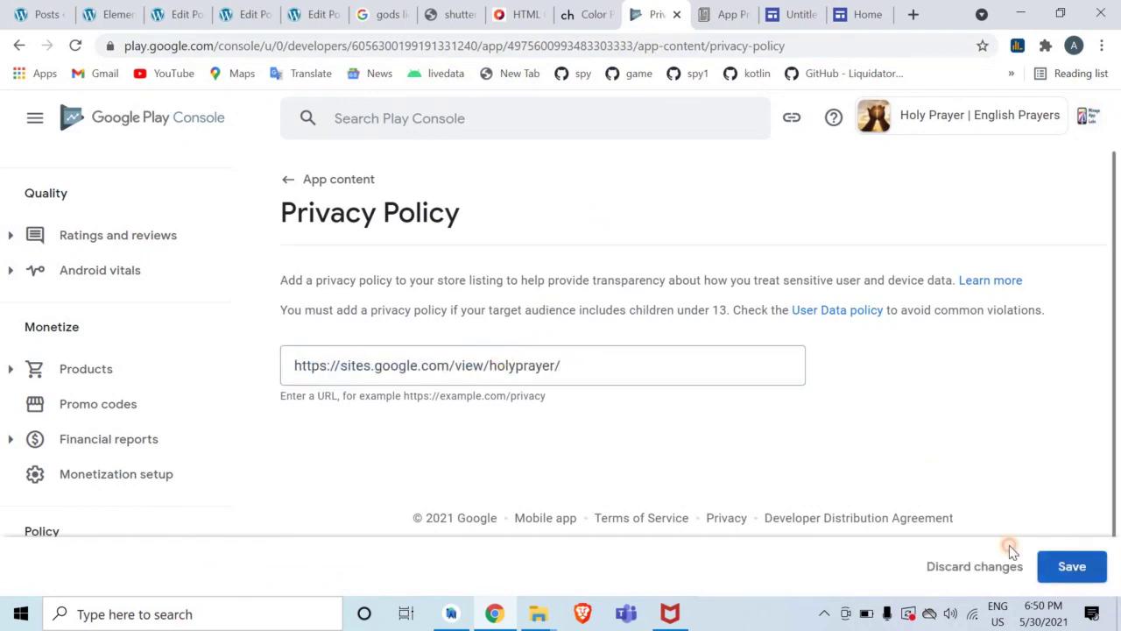
pyautogui.click(289, 184)
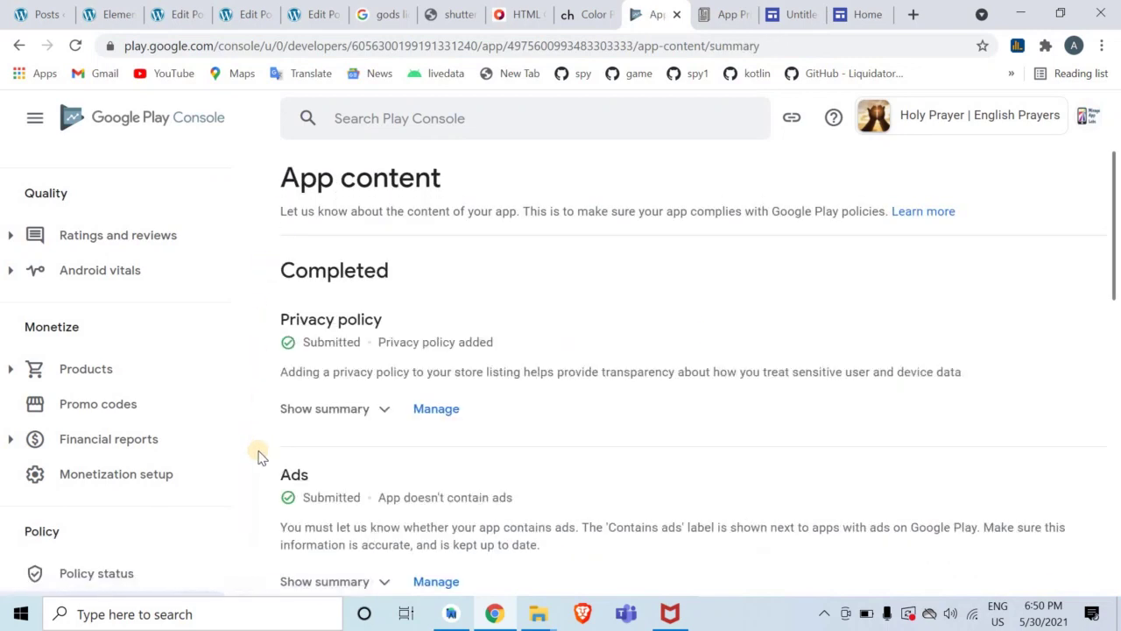
pyautogui.scroll(2, 250, 420)
pyautogui.scroll(5, 258, 289)
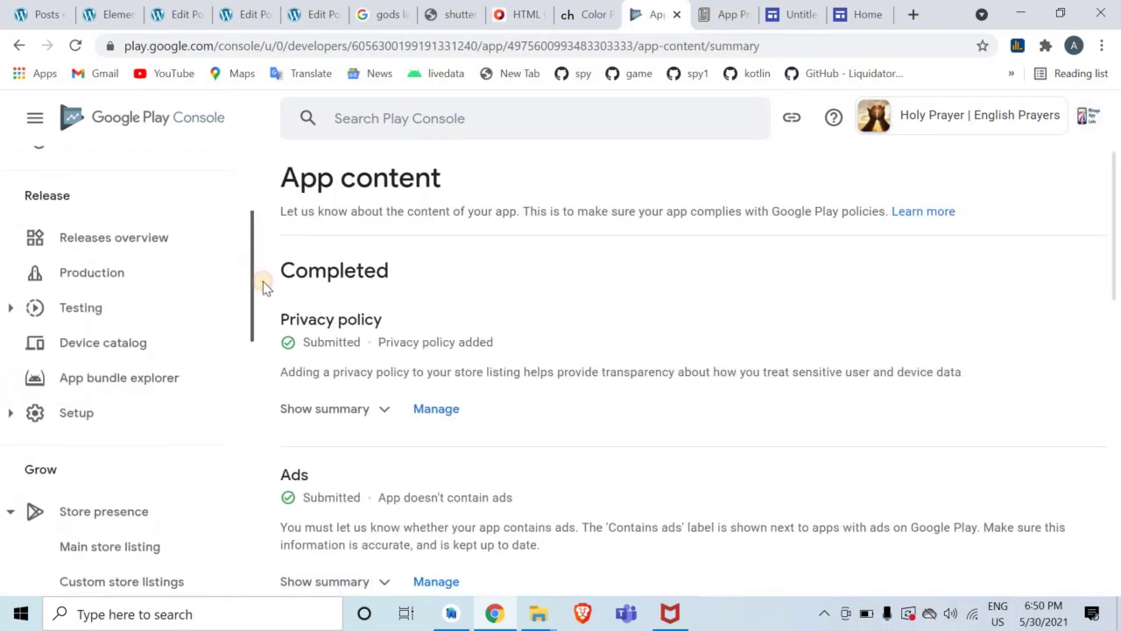
pyautogui.click(128, 243)
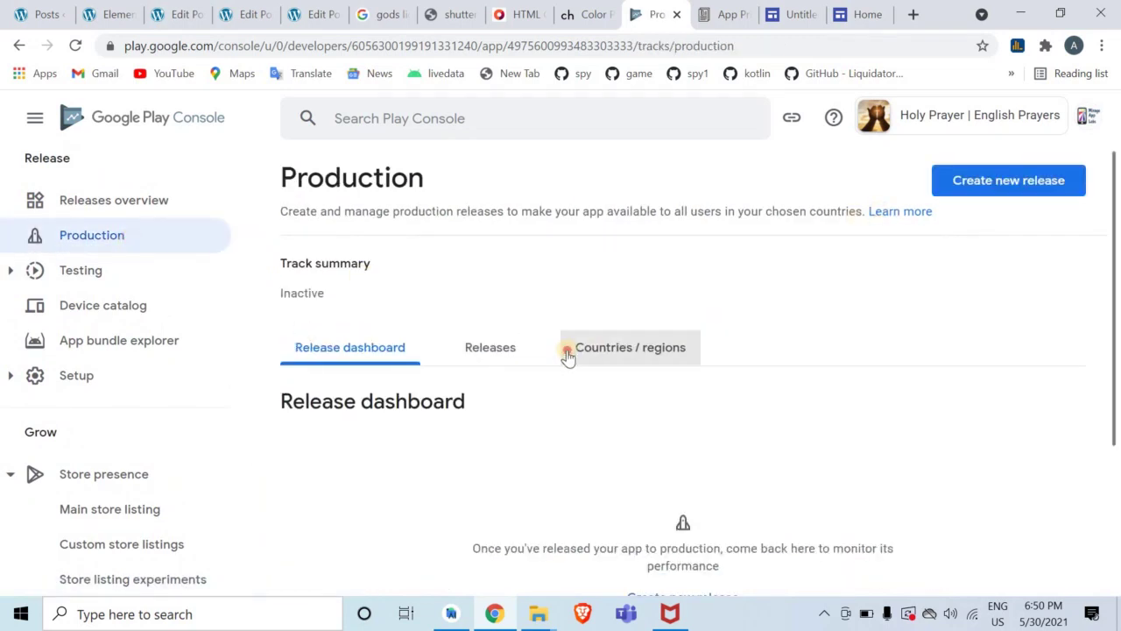
# Add all 176 countries / regions to the Production track and return to the release dashboard
pyautogui.click(568, 351)
pyautogui.scroll(-2, 685, 403)
pyautogui.click(684, 398)
pyautogui.click(39, 344)
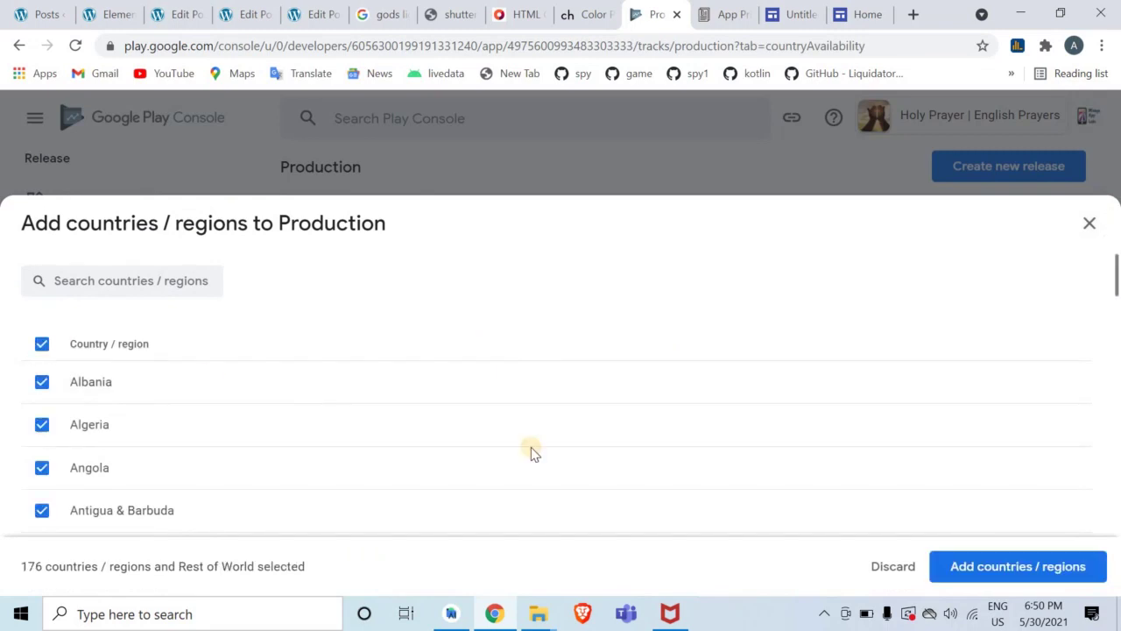
pyautogui.click(958, 576)
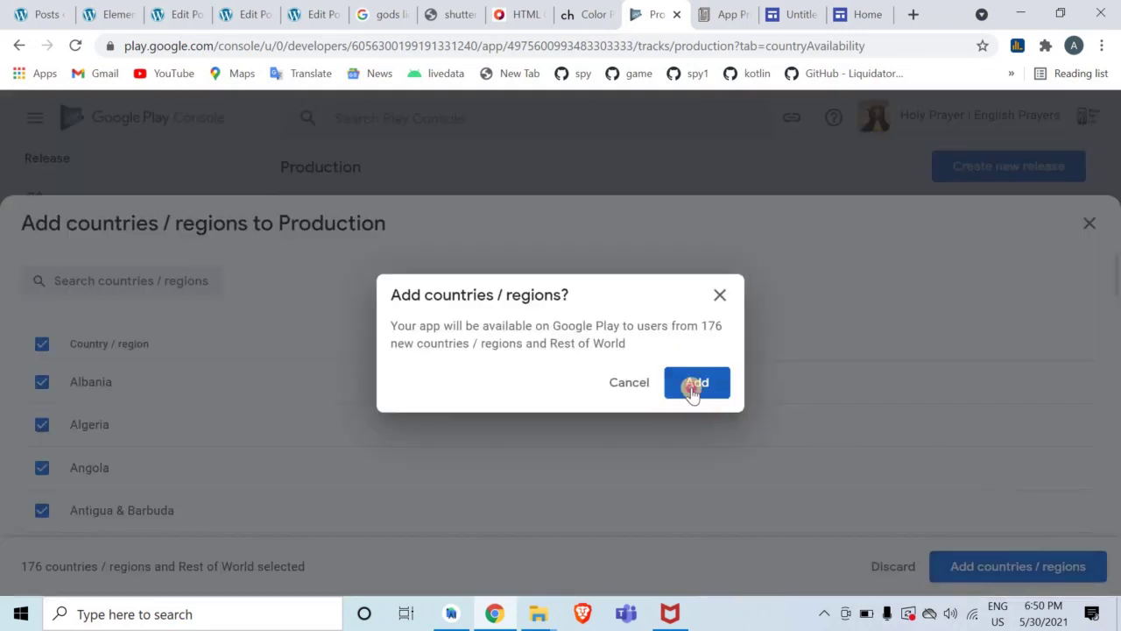
pyautogui.click(696, 386)
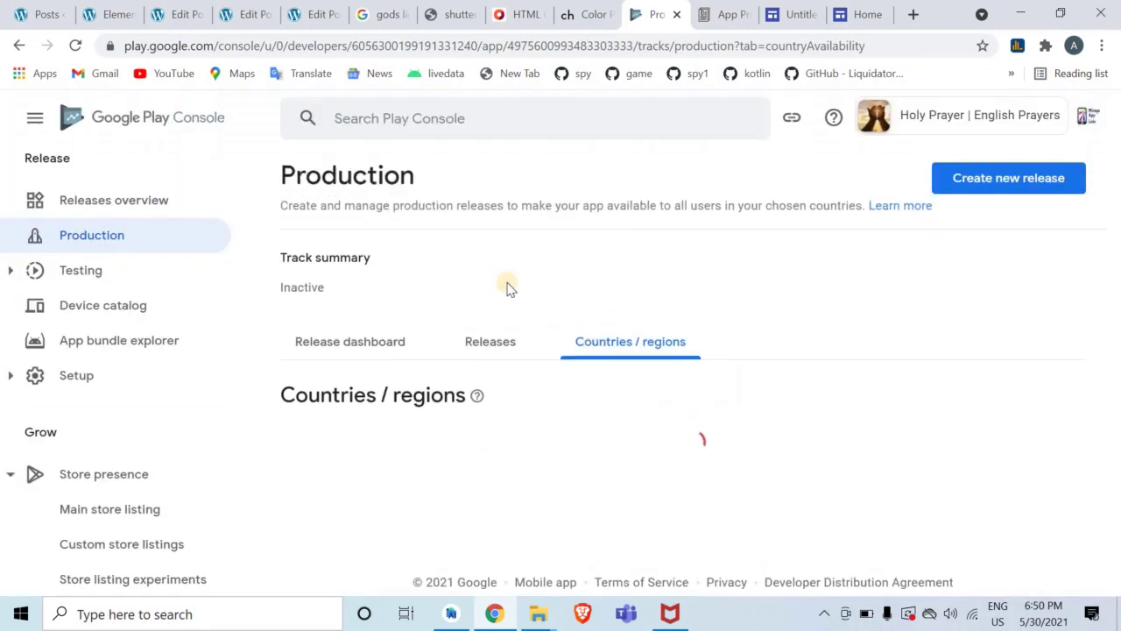
pyautogui.click(391, 348)
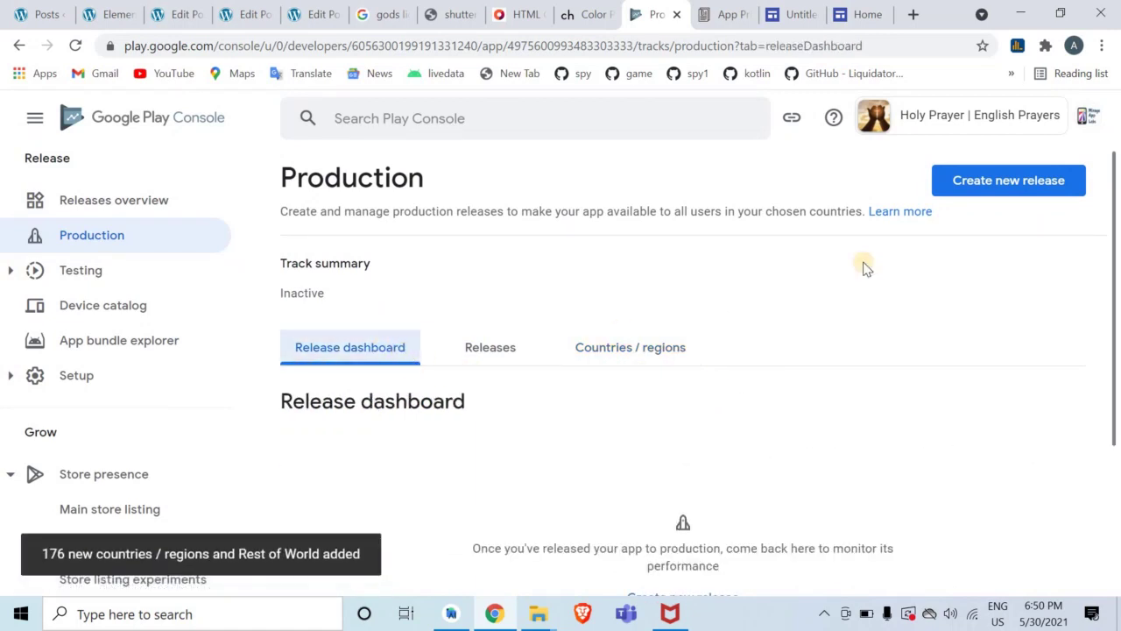
# Start a new production release and opt in to Google-managed Play App Signing
pyautogui.click(1036, 186)
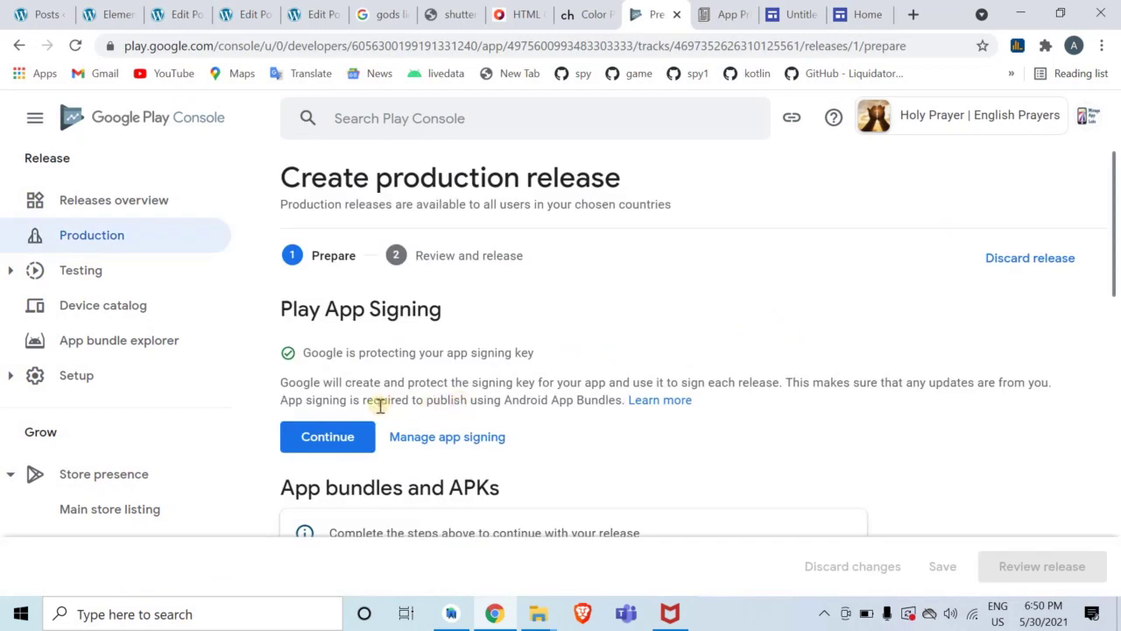
pyautogui.click(352, 436)
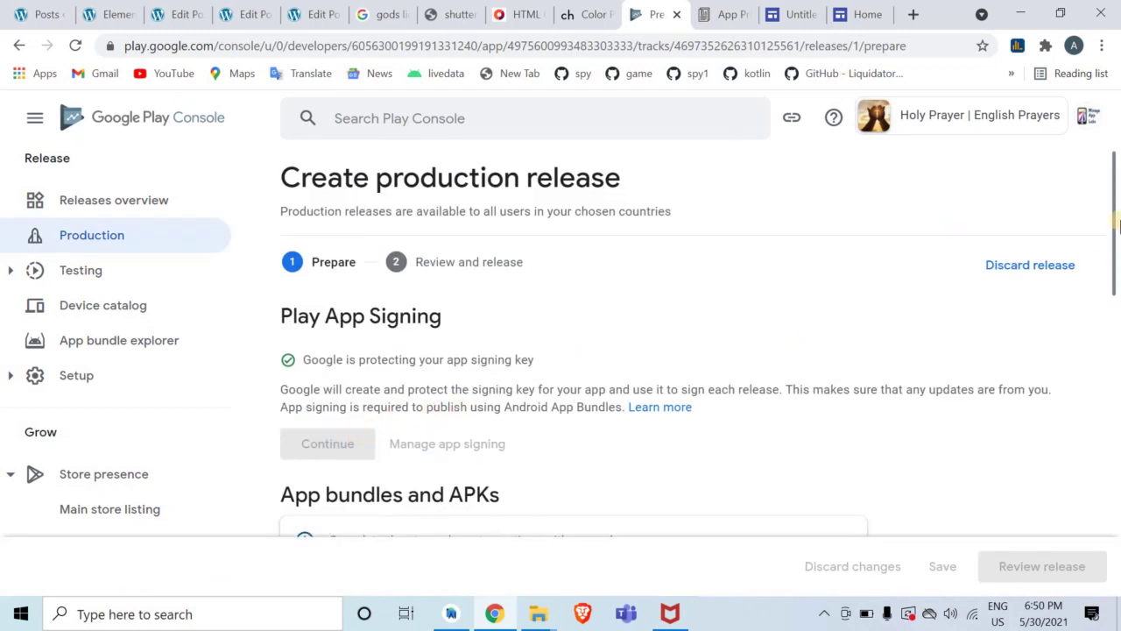
pyautogui.moveTo(1109, 283); pyautogui.dragTo(1111, 283)
# Upload app-release.apk from File Explorer into the production release draft
pyautogui.click(541, 615)
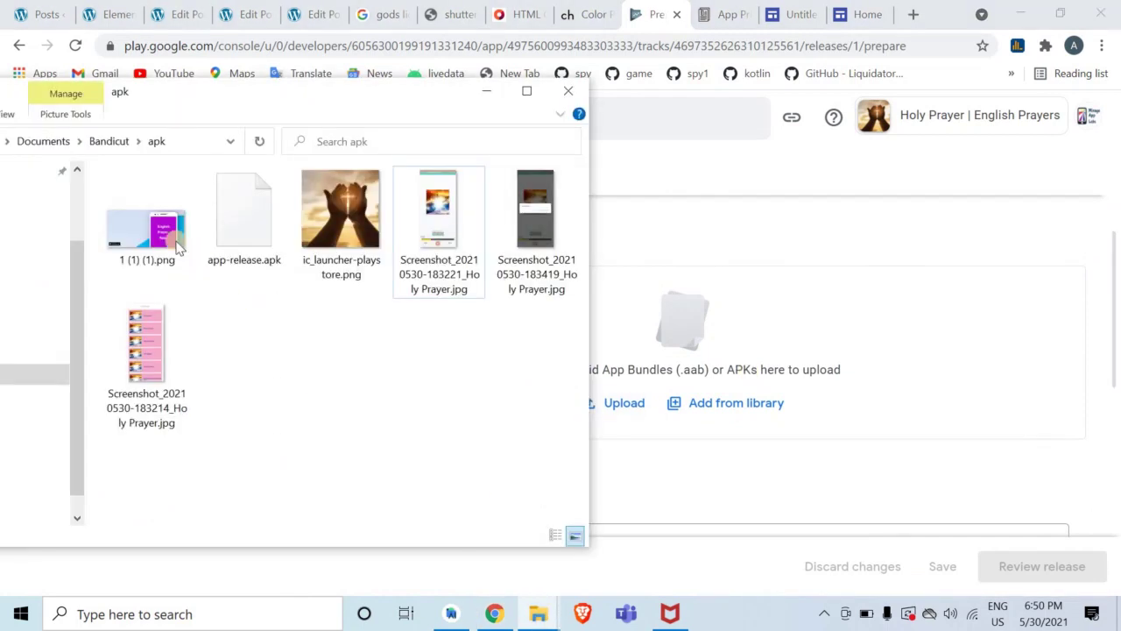
pyautogui.click(267, 246)
pyautogui.moveTo(249, 230); pyautogui.dragTo(741, 383)
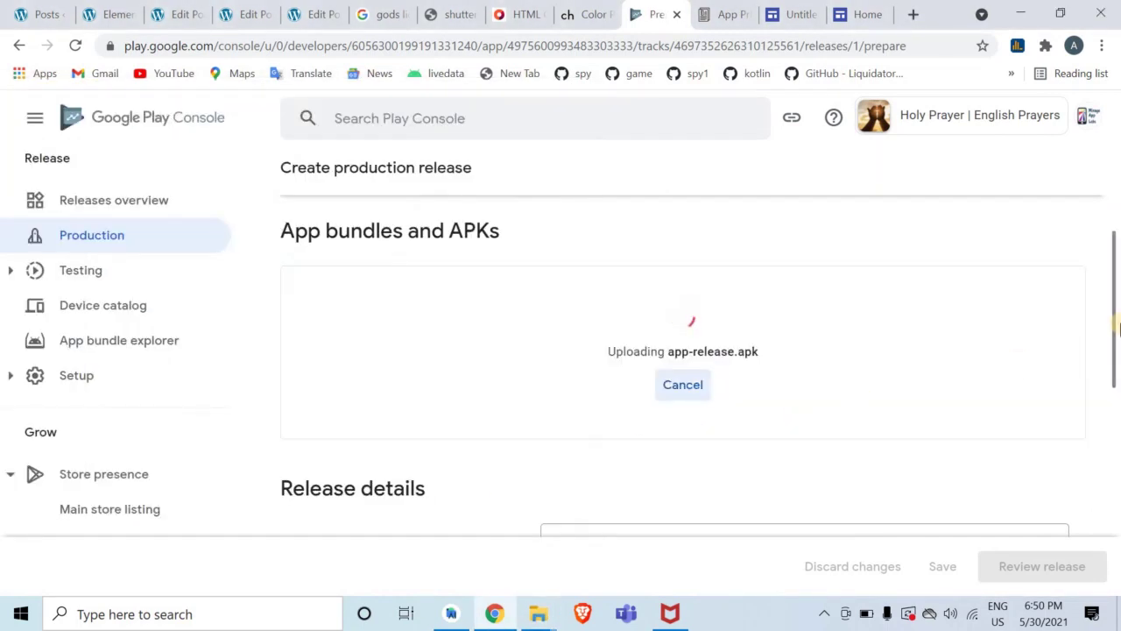
pyautogui.moveTo(1117, 320); pyautogui.dragTo(1096, 444)
pyautogui.click(883, 424)
# Replace the placeholder release notes with 'English Prayers Offline'
pyautogui.hotkey('shift', 'Up')
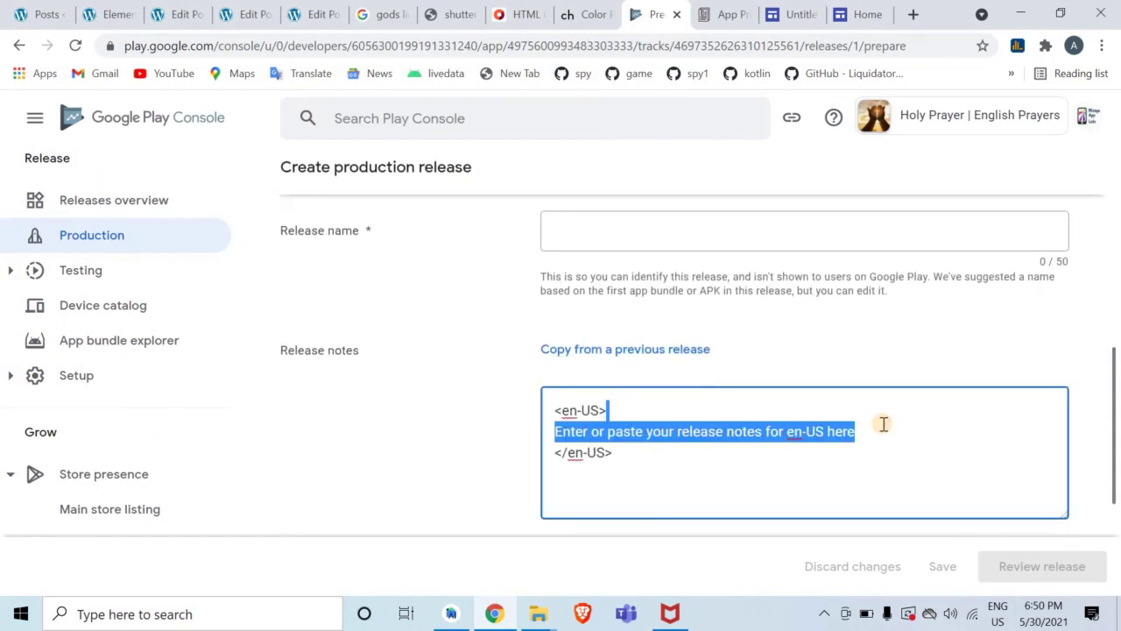
pyautogui.press('BackSpace')
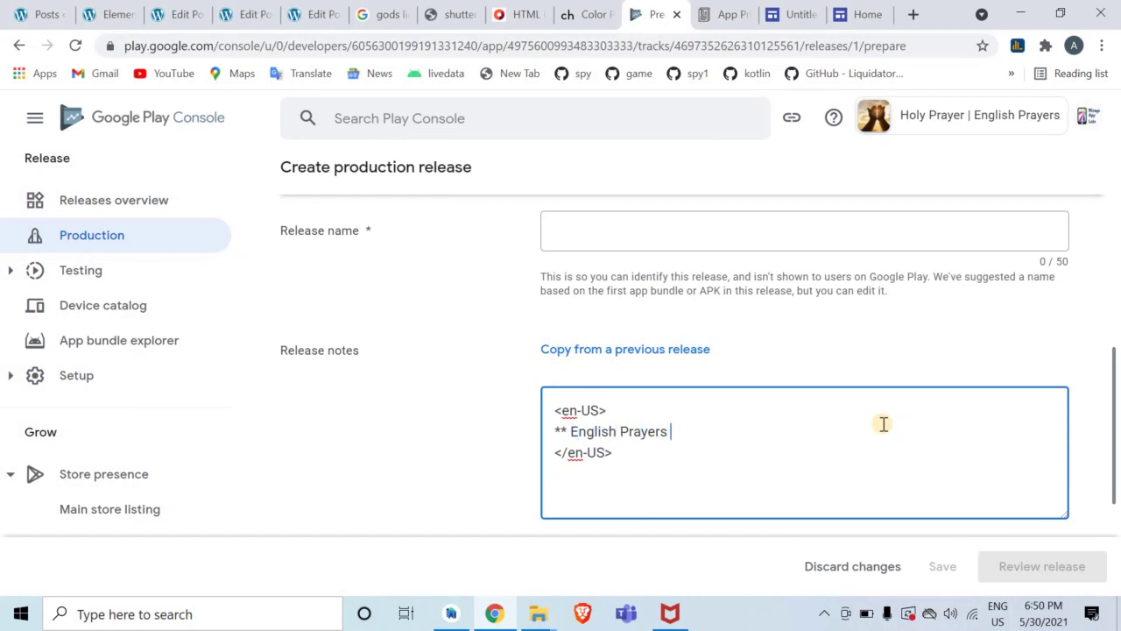
pyautogui.write('e')
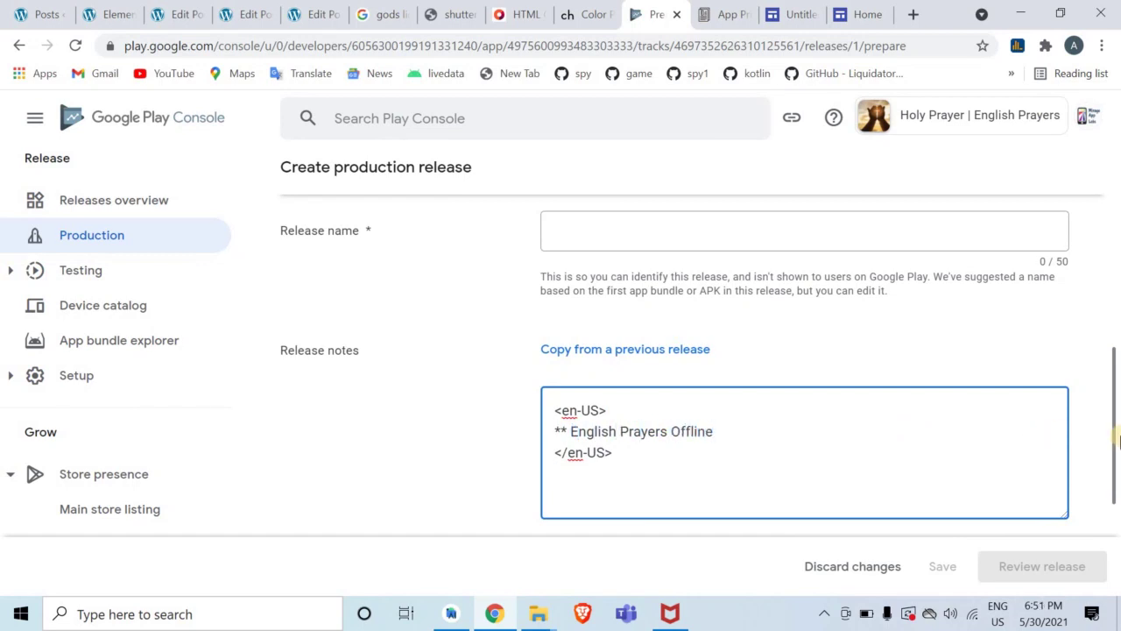
pyautogui.moveTo(1117, 438); pyautogui.dragTo(1113, 318)
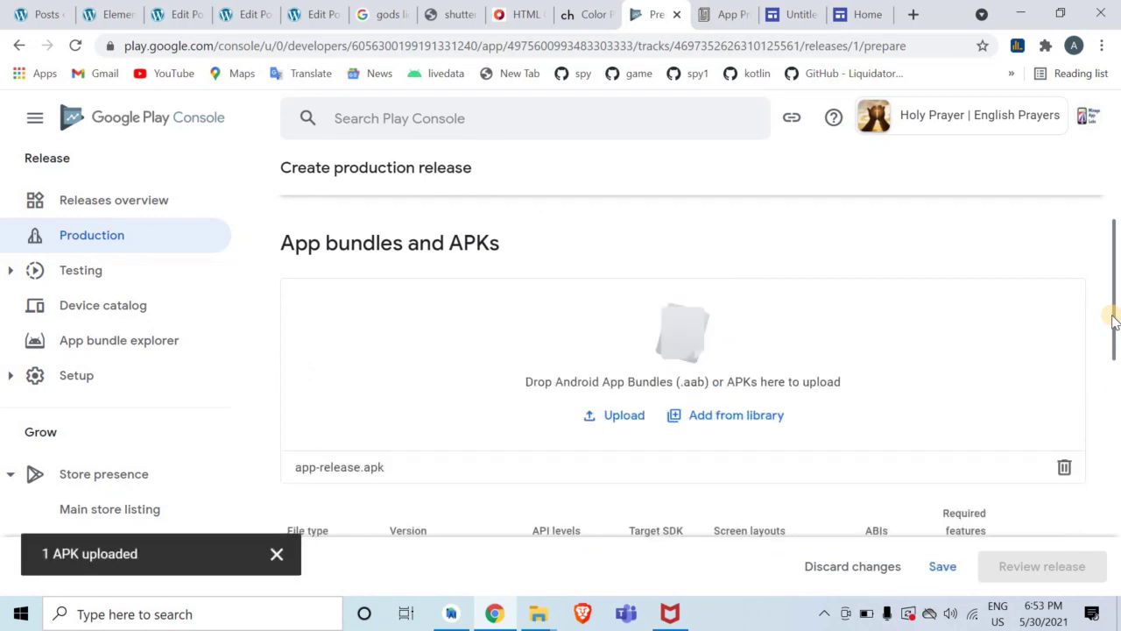
# Save the release draft and proceed to review the release
pyautogui.moveTo(1115, 337); pyautogui.dragTo(1118, 539)
pyautogui.click(945, 566)
pyautogui.click(957, 574)
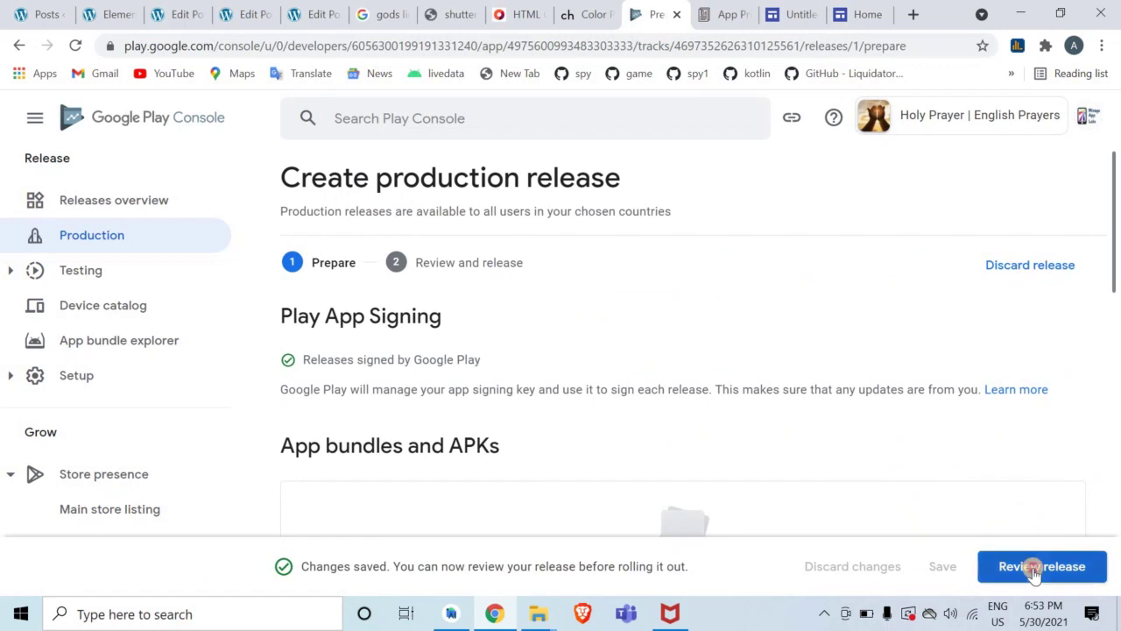
pyautogui.click(1033, 569)
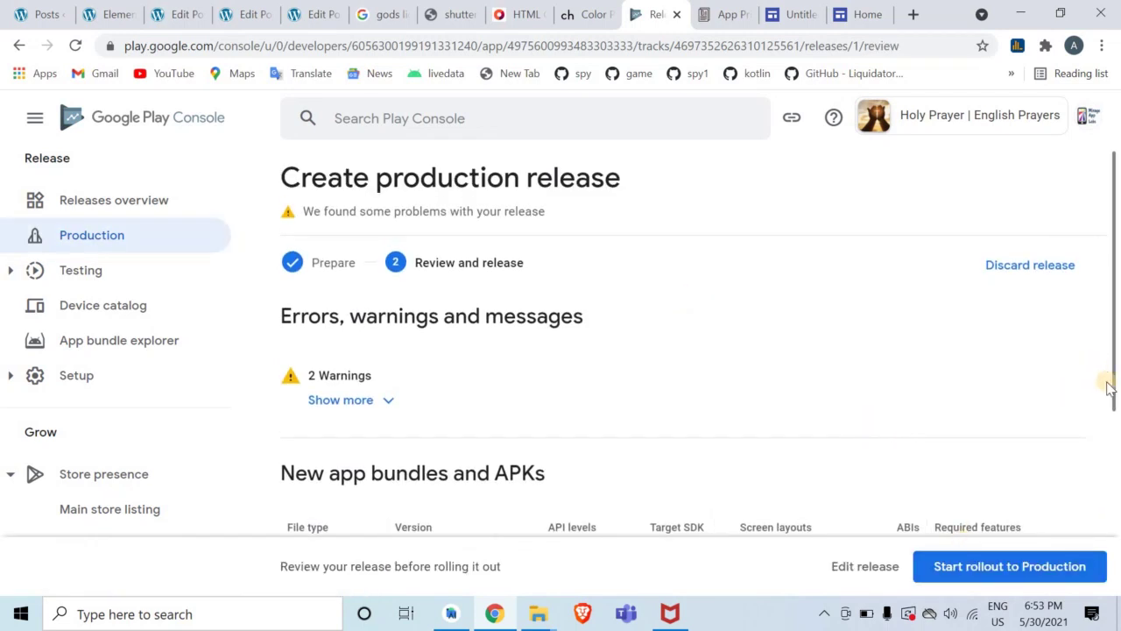
# Roll release 4 (1.2) out to Production and confirm the rollout
pyautogui.moveTo(1116, 401); pyautogui.dragTo(1118, 538)
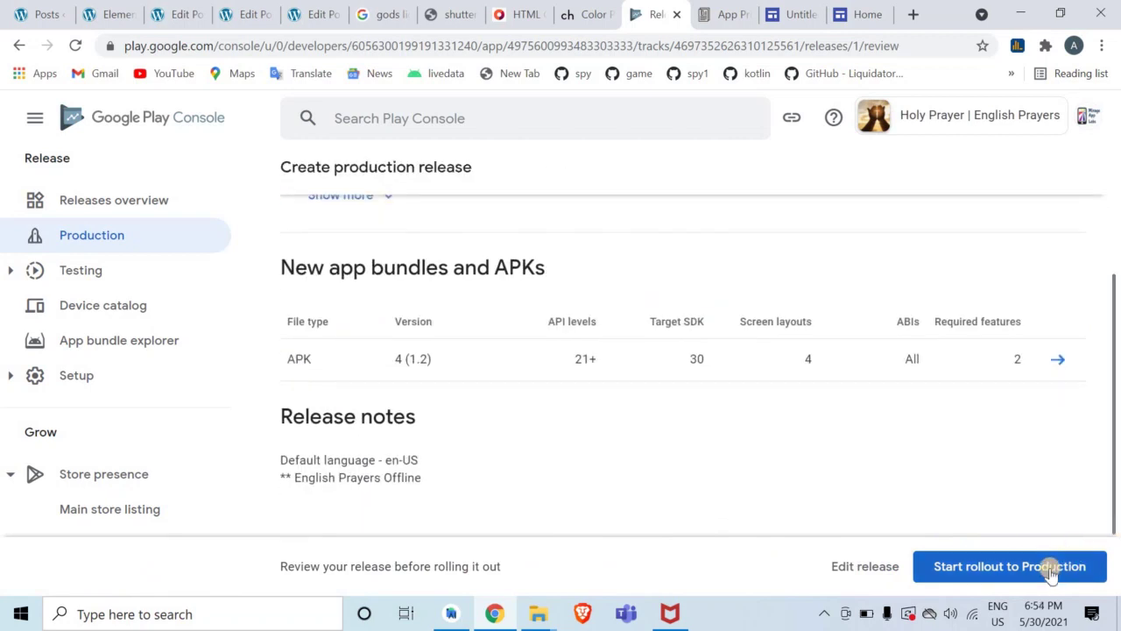
pyautogui.click(1054, 566)
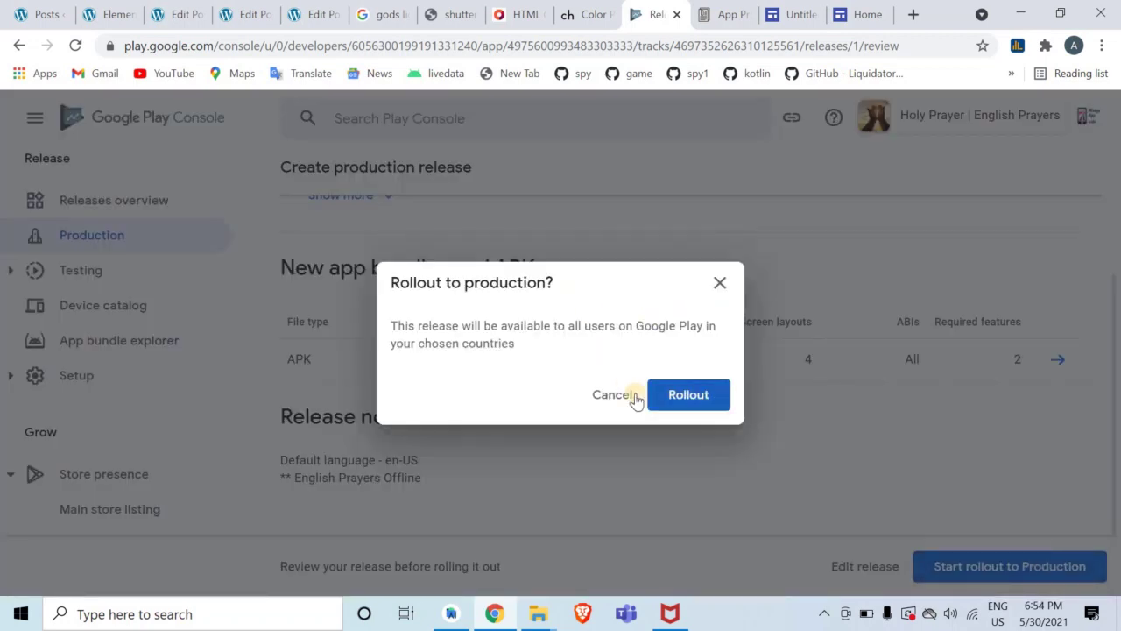
pyautogui.click(671, 405)
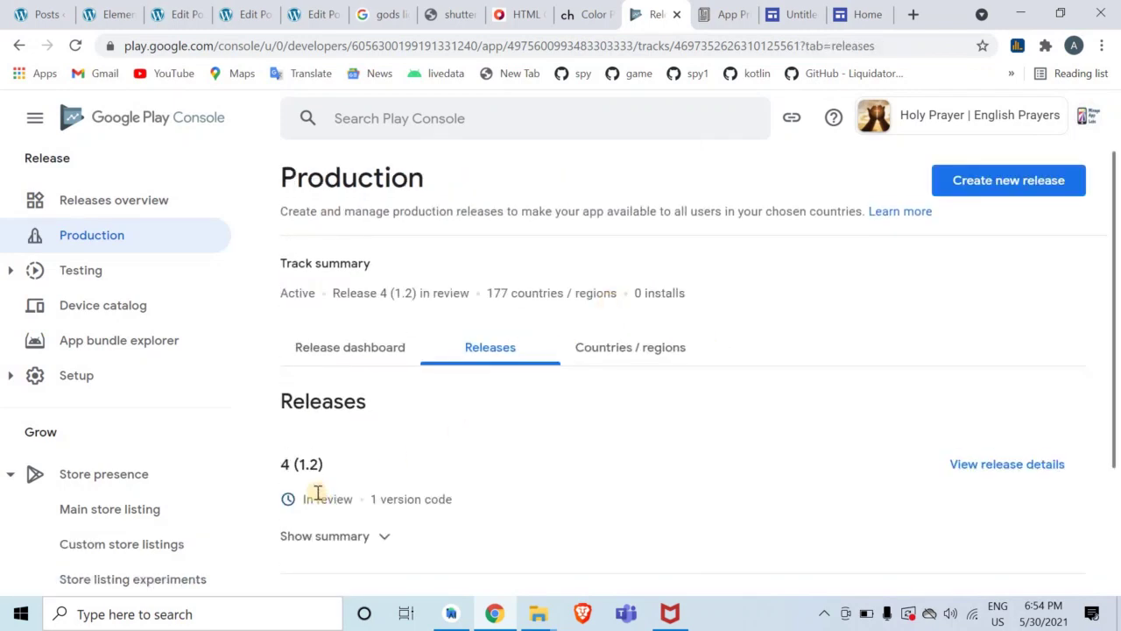
# Check the release's In review status, then return to the app dashboard
pyautogui.doubleClick(317, 492)
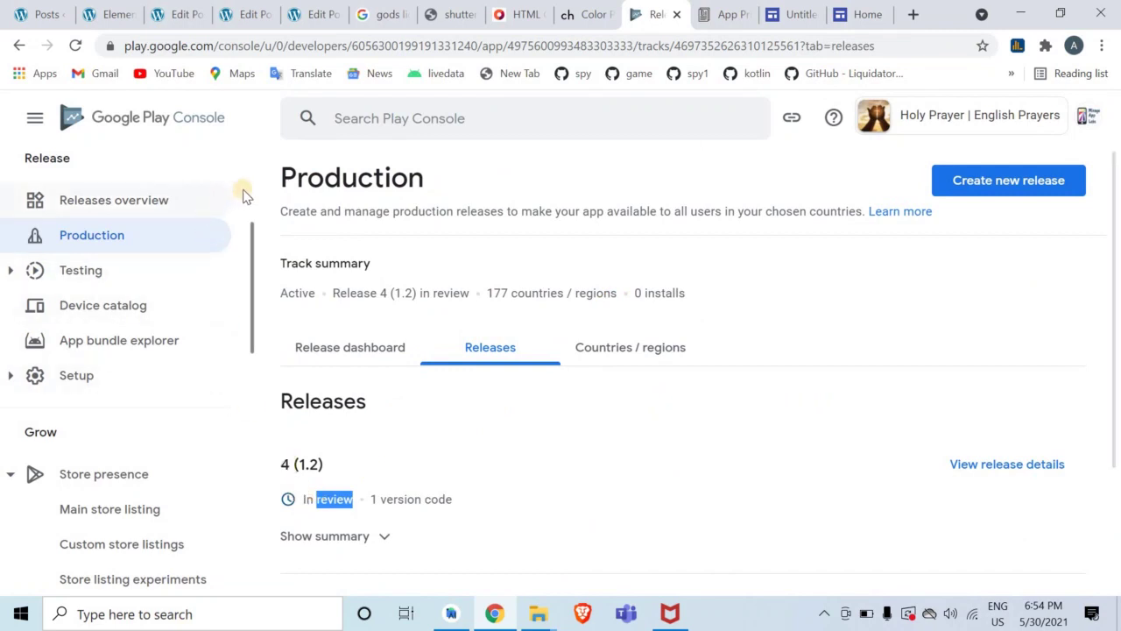
pyautogui.scroll(3, 254, 191)
pyautogui.click(202, 212)
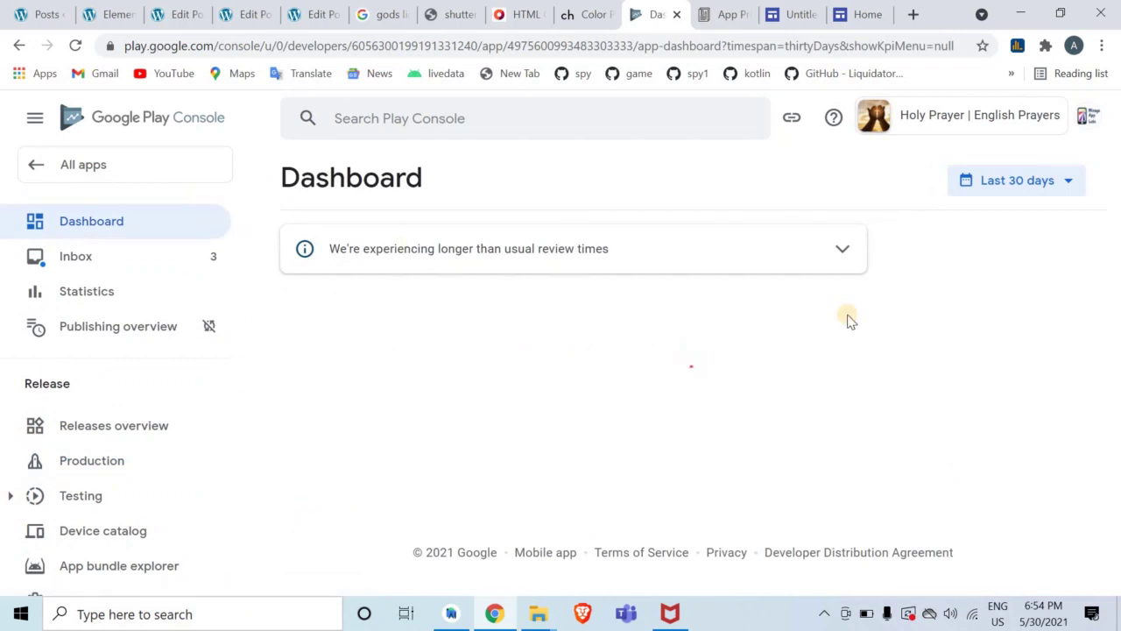
# Highlight the In review update status on the app dashboard
pyautogui.doubleClick(543, 250)
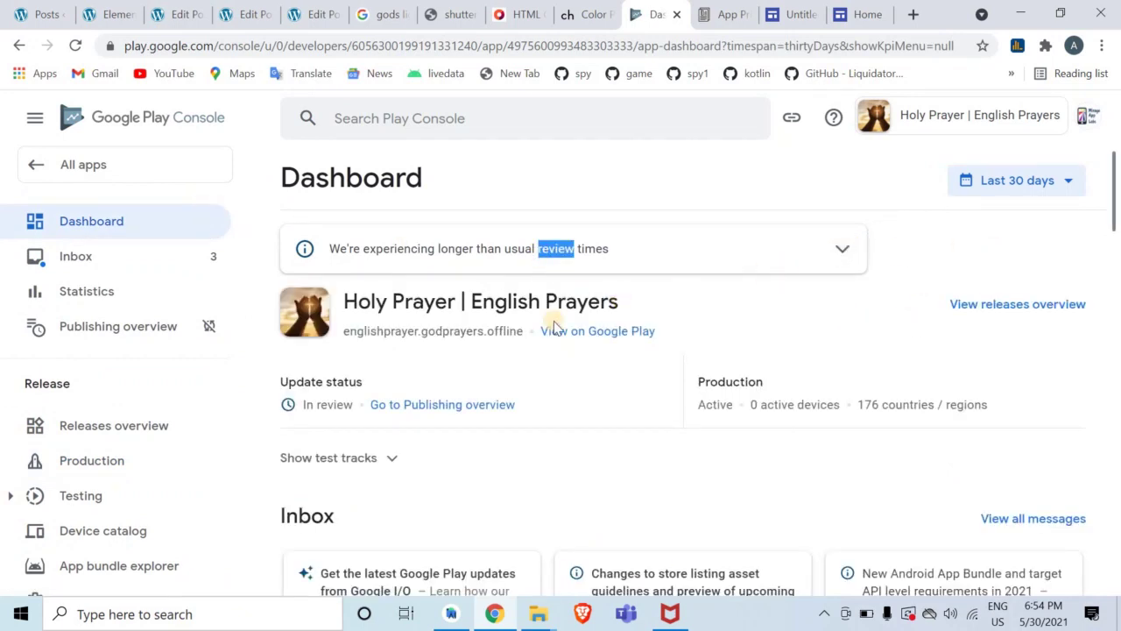
pyautogui.tripleClick(313, 404)
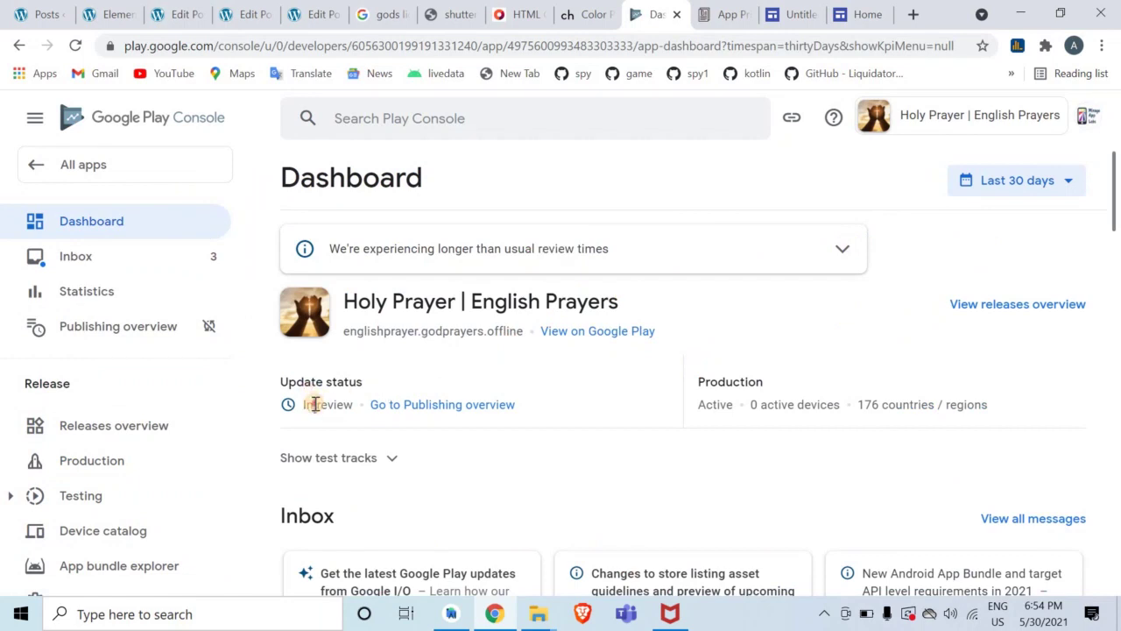
pyautogui.click(609, 382)
# Expand the longer-than-usual review-times notice, read its explanation, then collapse it
pyautogui.click(839, 250)
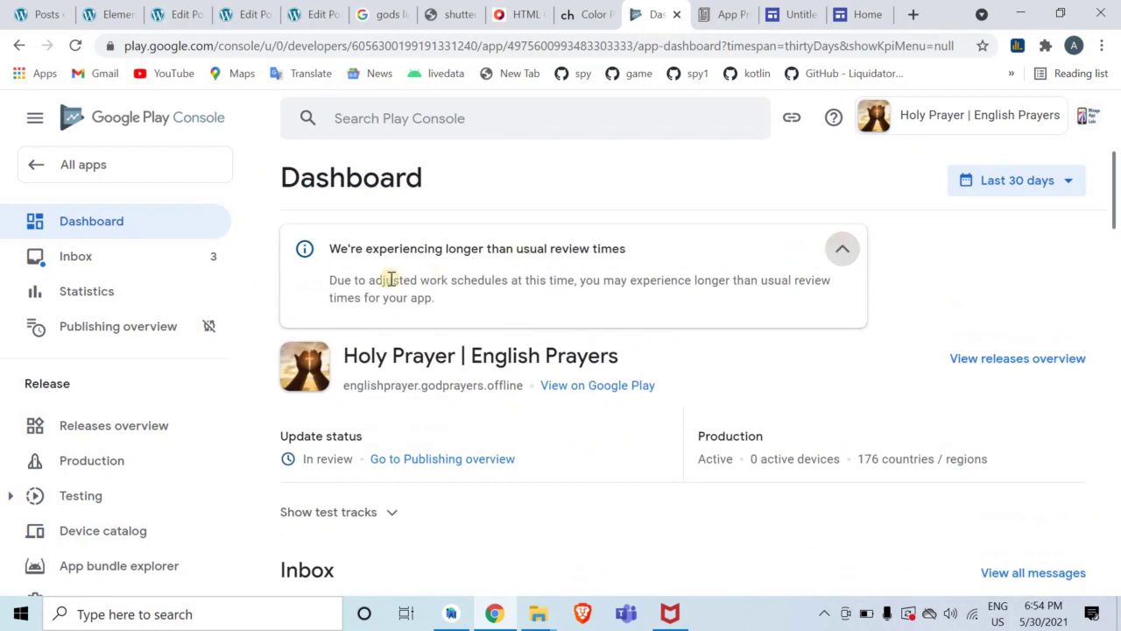
pyautogui.moveTo(331, 286); pyautogui.dragTo(427, 299)
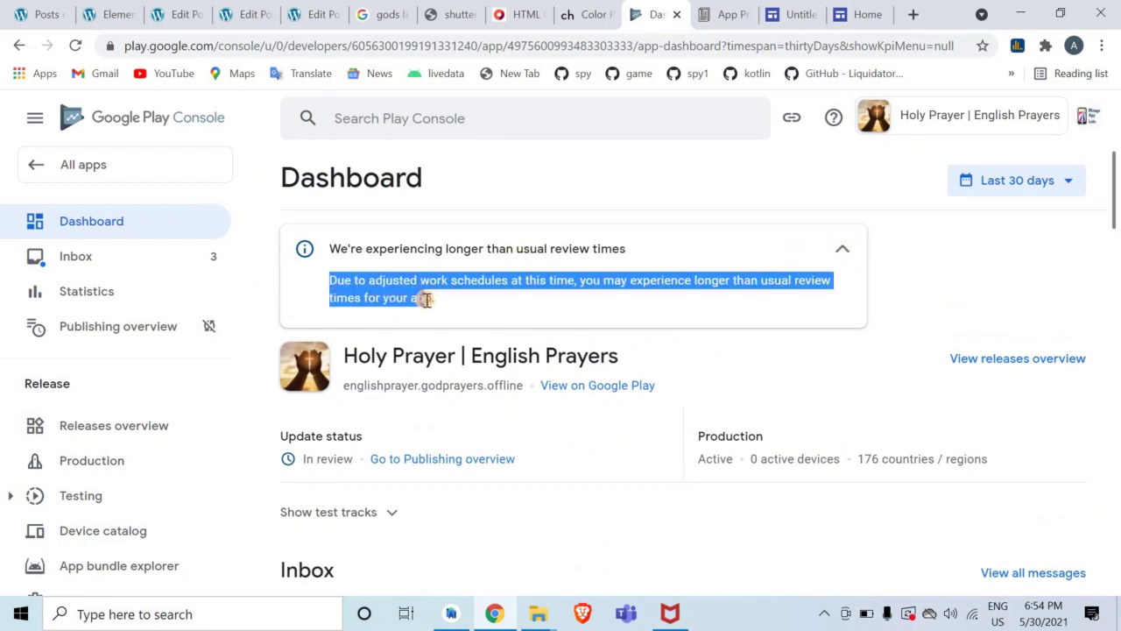
pyautogui.click(442, 302)
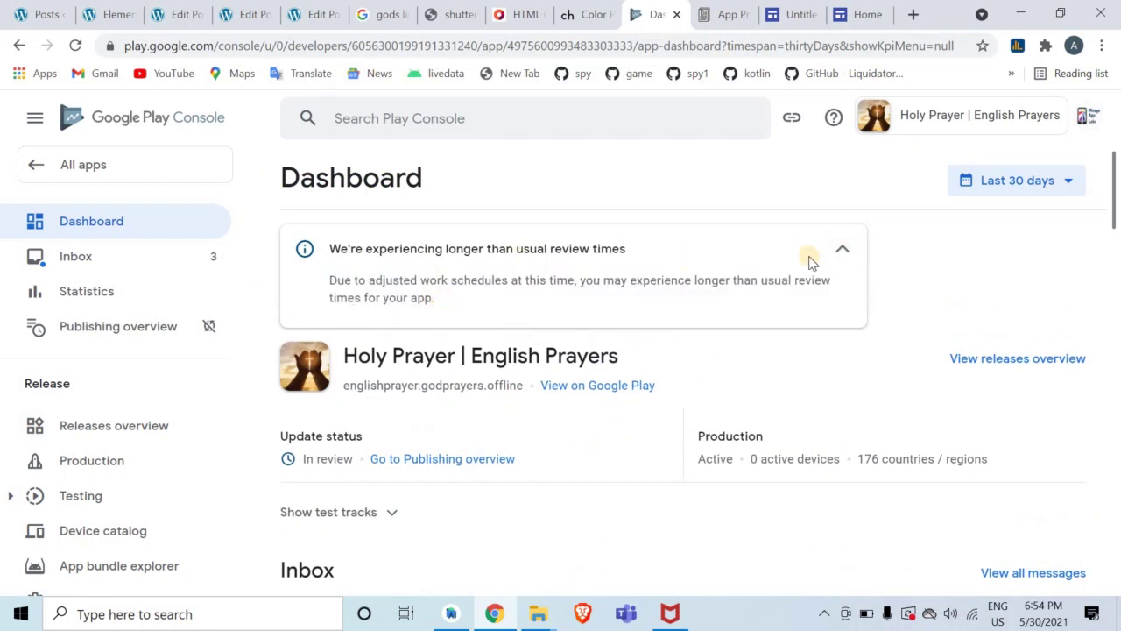